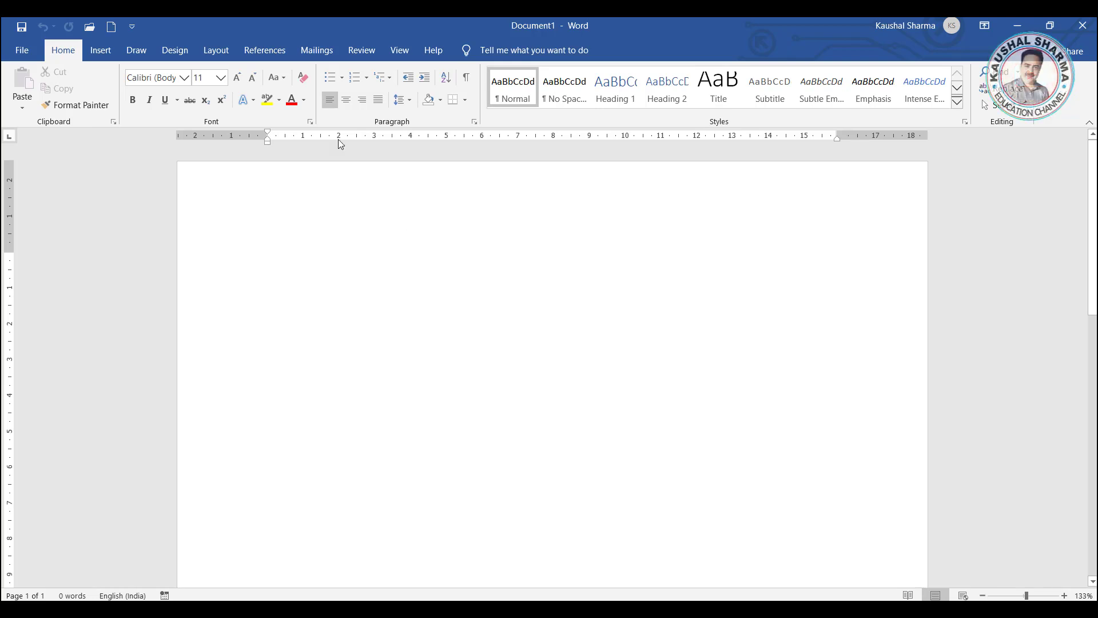
Launch the Step-by-Step Mail Merge Wizard from Mailings > Start Mail Merge.
click(324, 52)
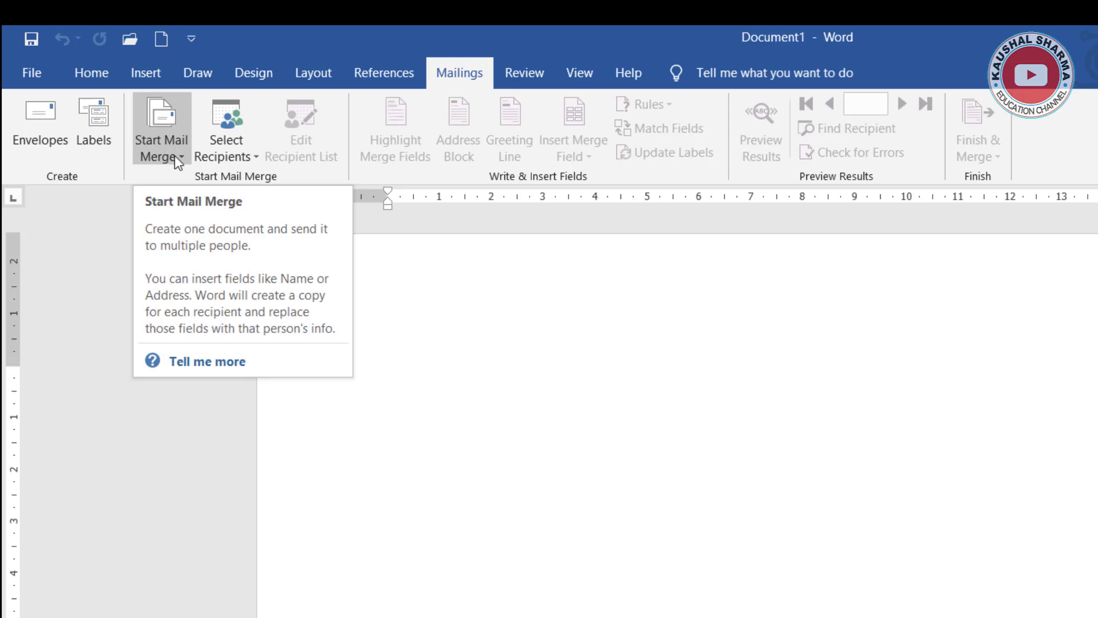
click(176, 156)
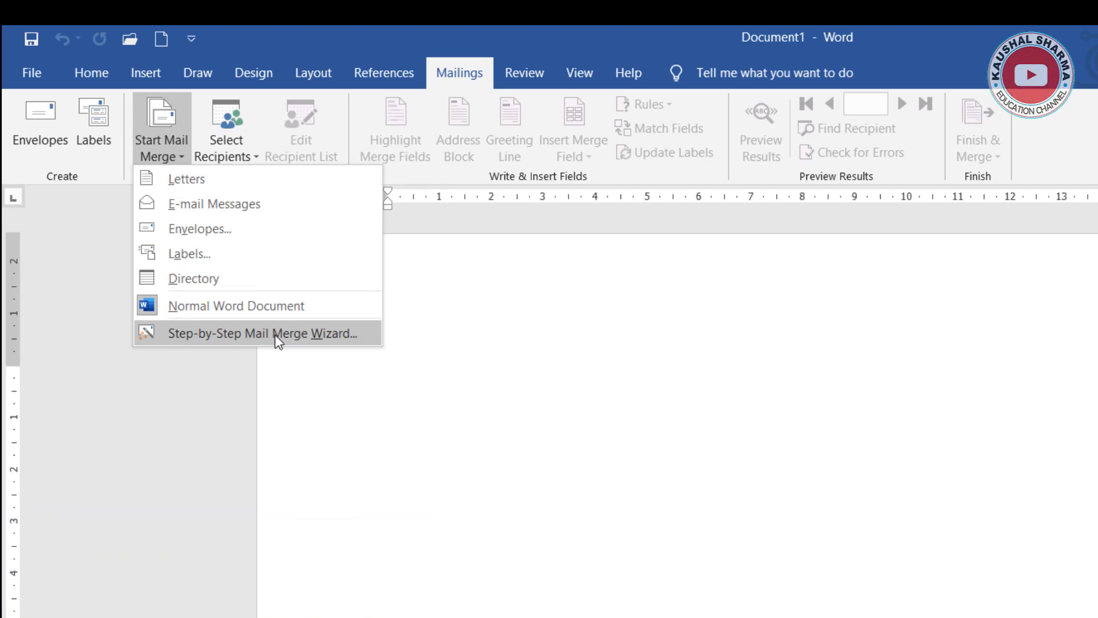
click(276, 337)
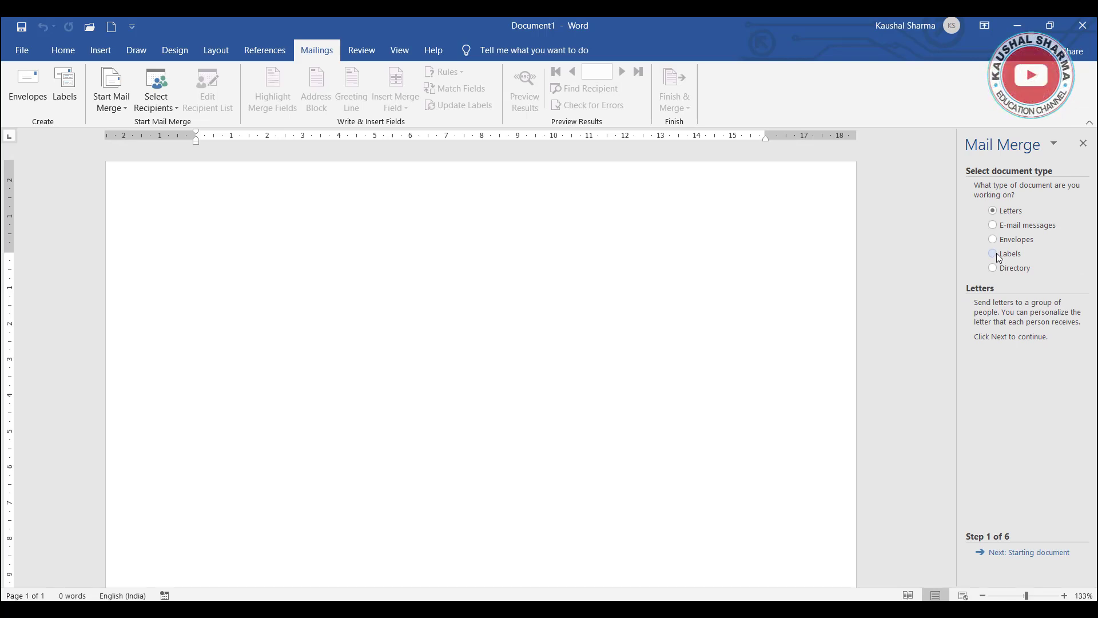
Choose Labels as the document type and advance to Step 2, the starting document.
click(997, 254)
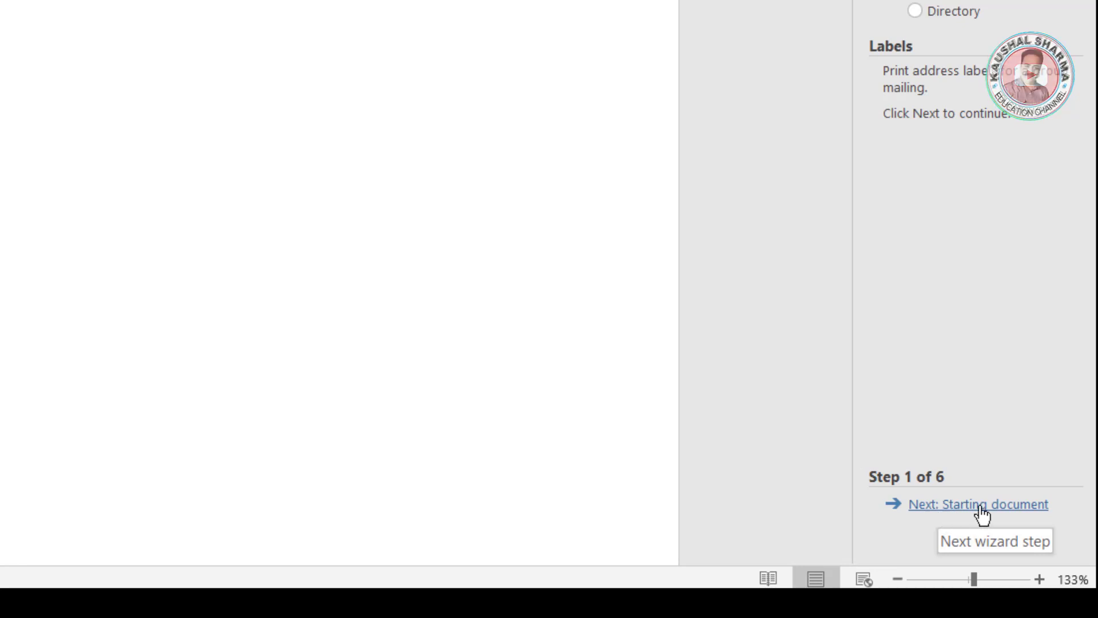
click(962, 513)
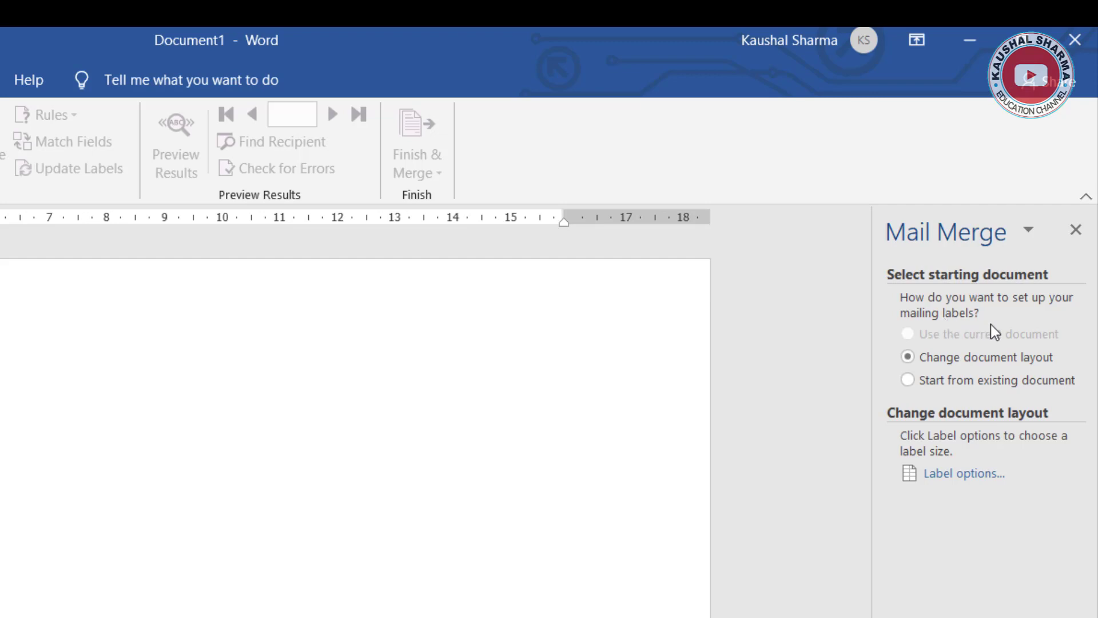
In Label Options, pick Microsoft's North American Size Horizontal Card (5.08 × 8.89 cm).
click(966, 475)
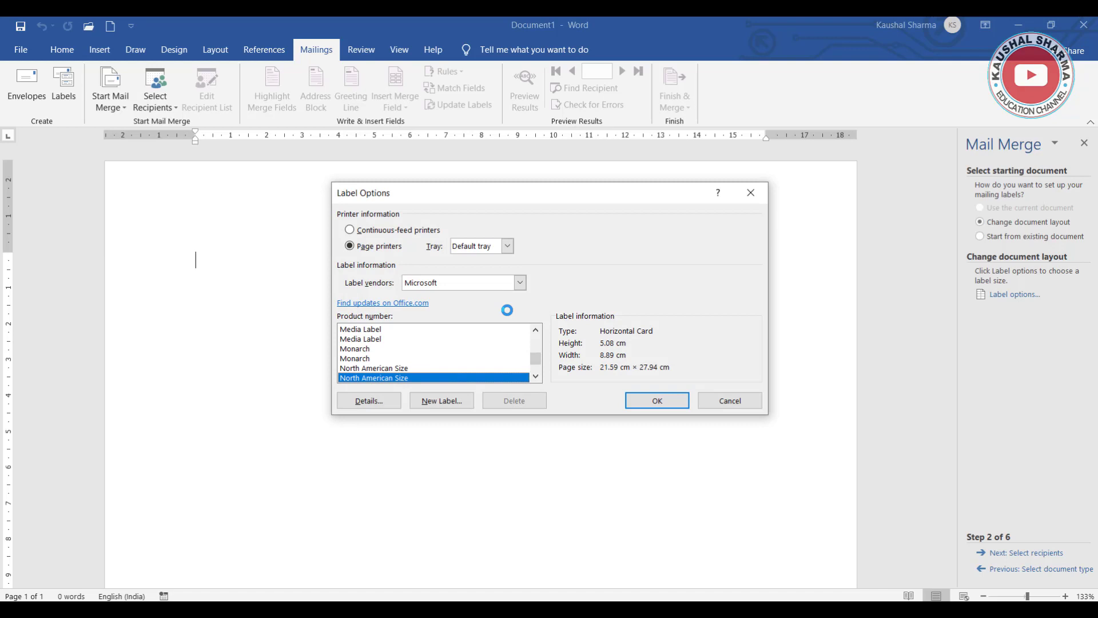
click(366, 338)
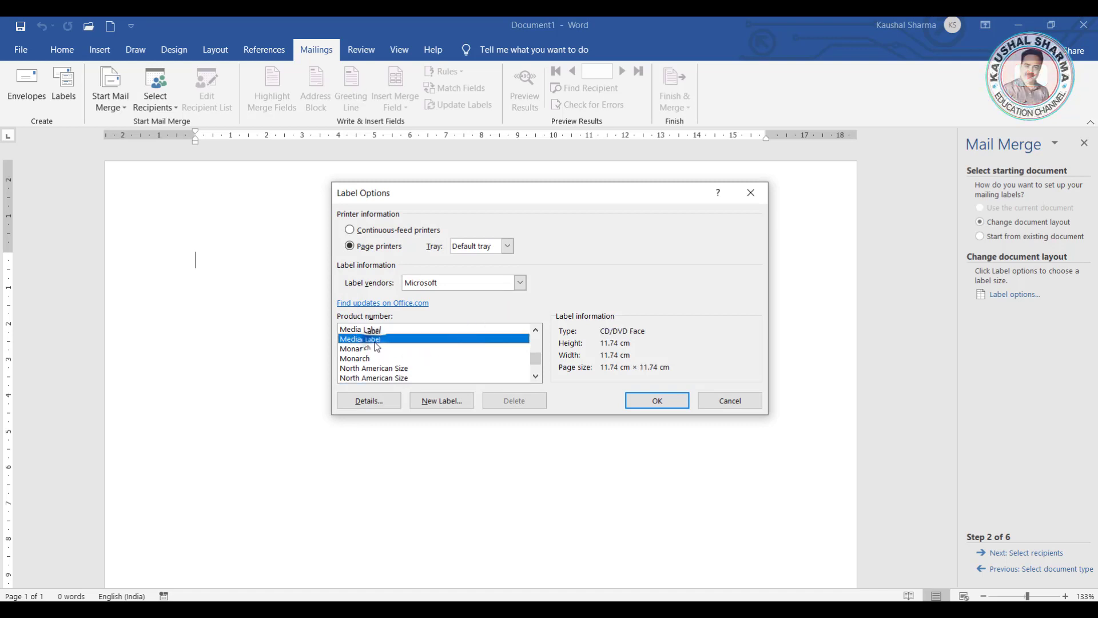
click(538, 376)
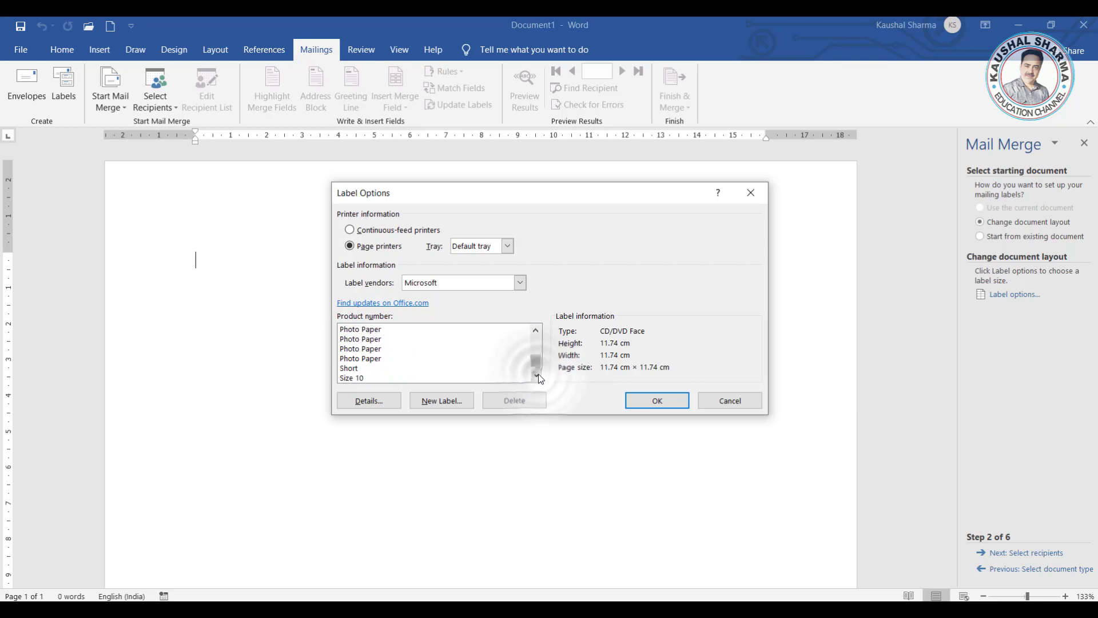
click(538, 376)
click(537, 376)
click(538, 376)
click(537, 329)
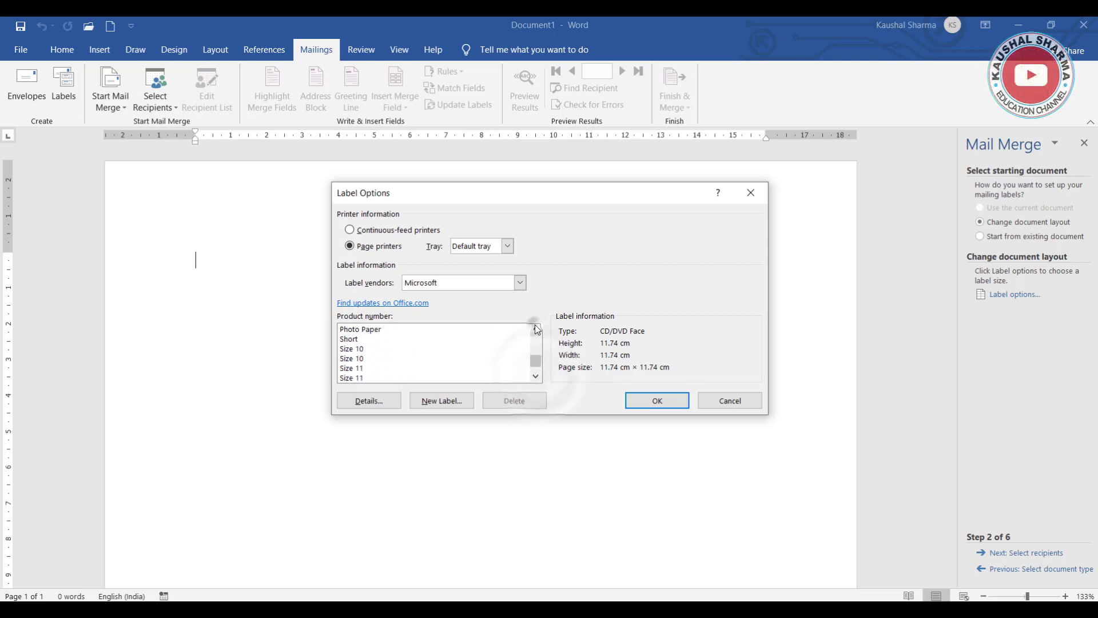
click(536, 329)
click(536, 330)
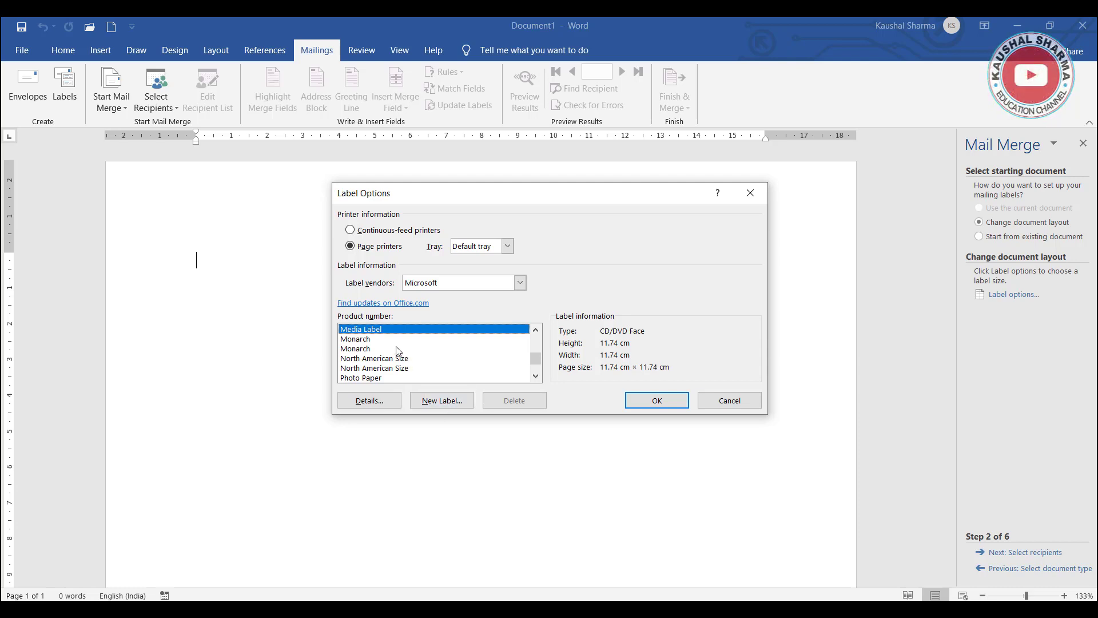
click(390, 369)
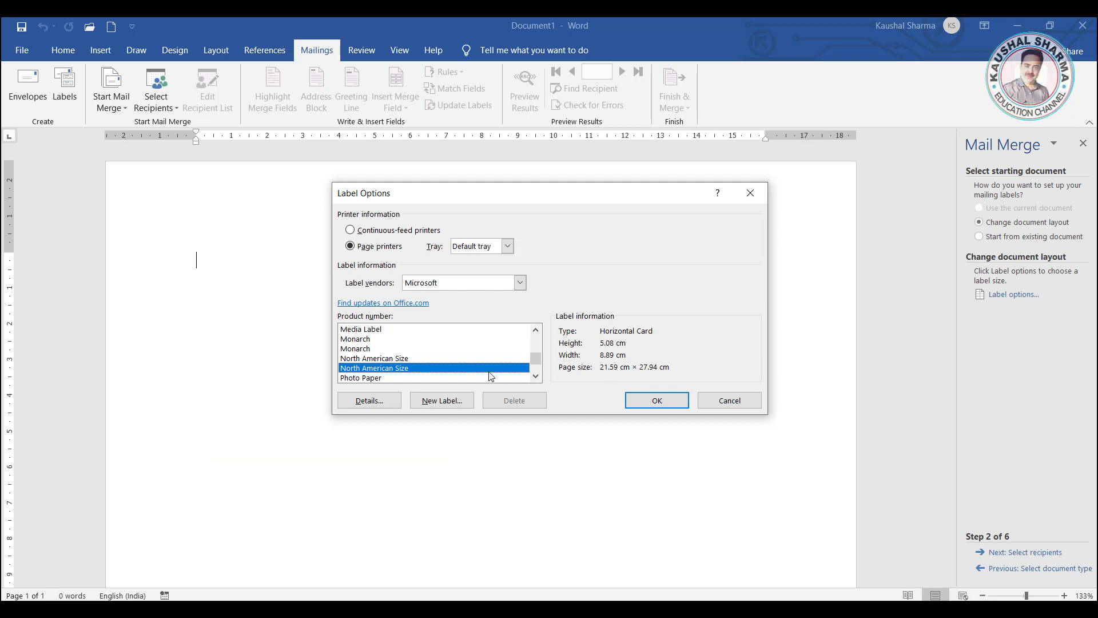
Apply the label size so the page becomes a two-column grid of card labels.
click(650, 400)
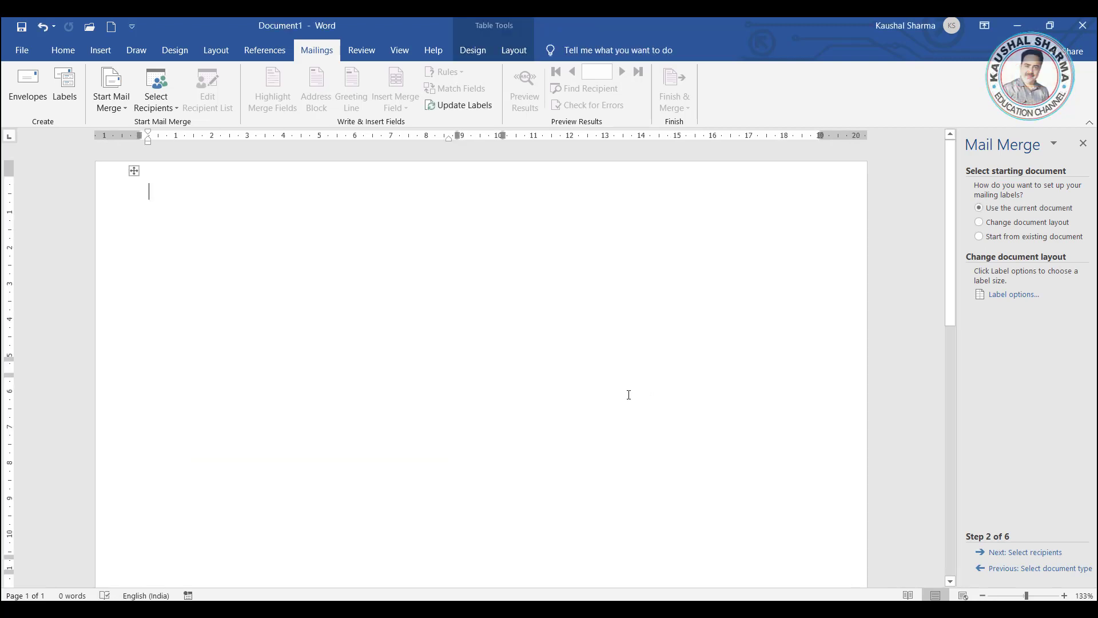
scroll(269, 255, down, 10)
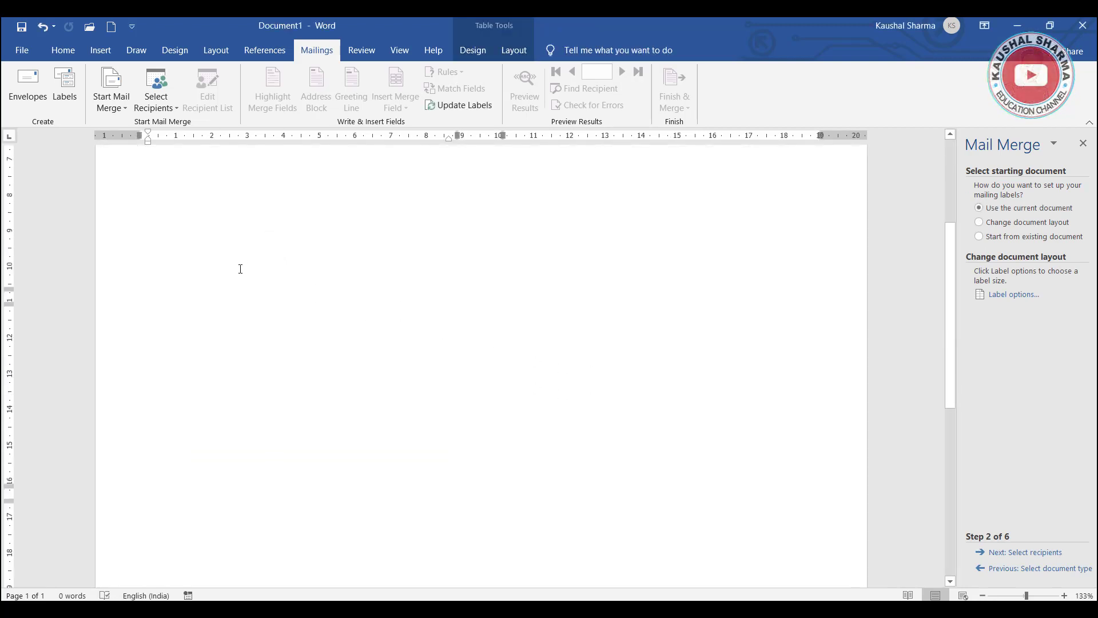
scroll(241, 269, up, 5)
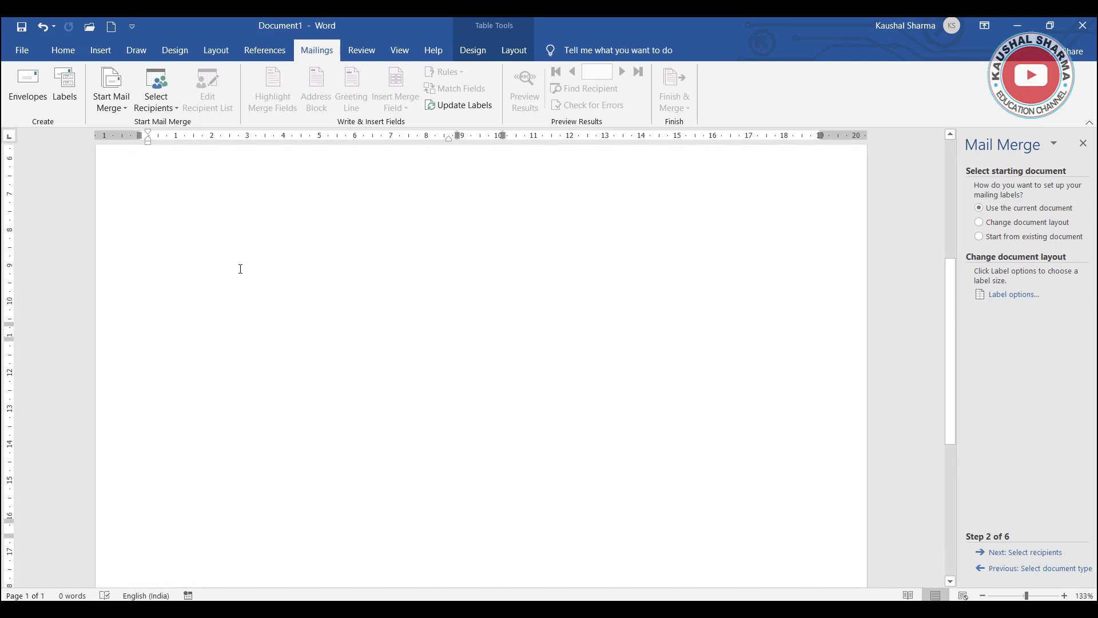
scroll(232, 242, up, 5)
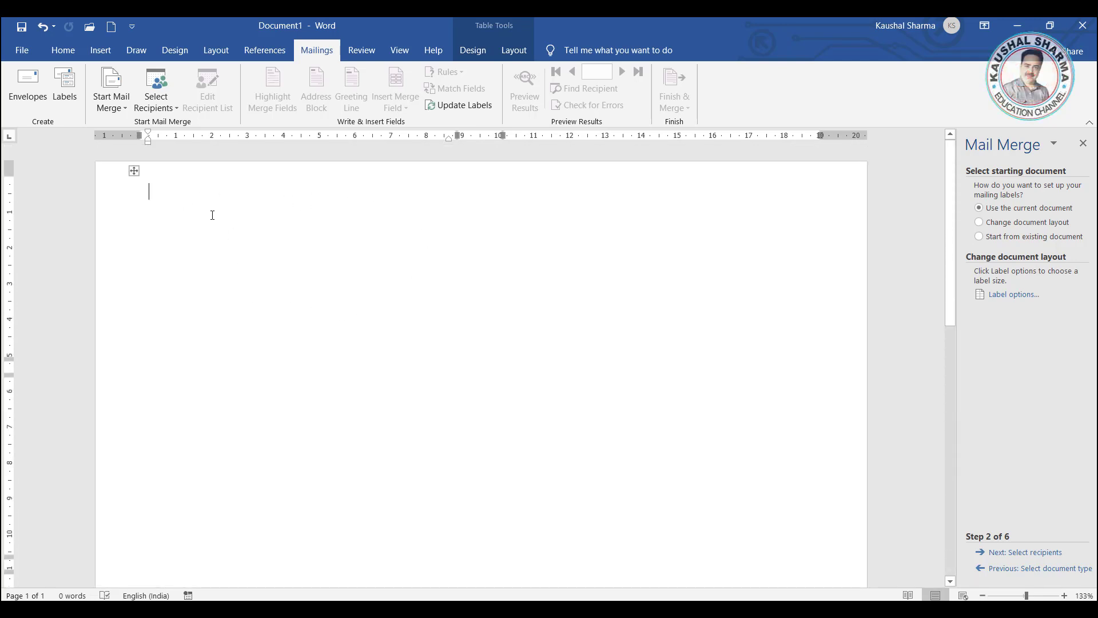
Select both label columns and apply All Borders to every label cell.
click(203, 171)
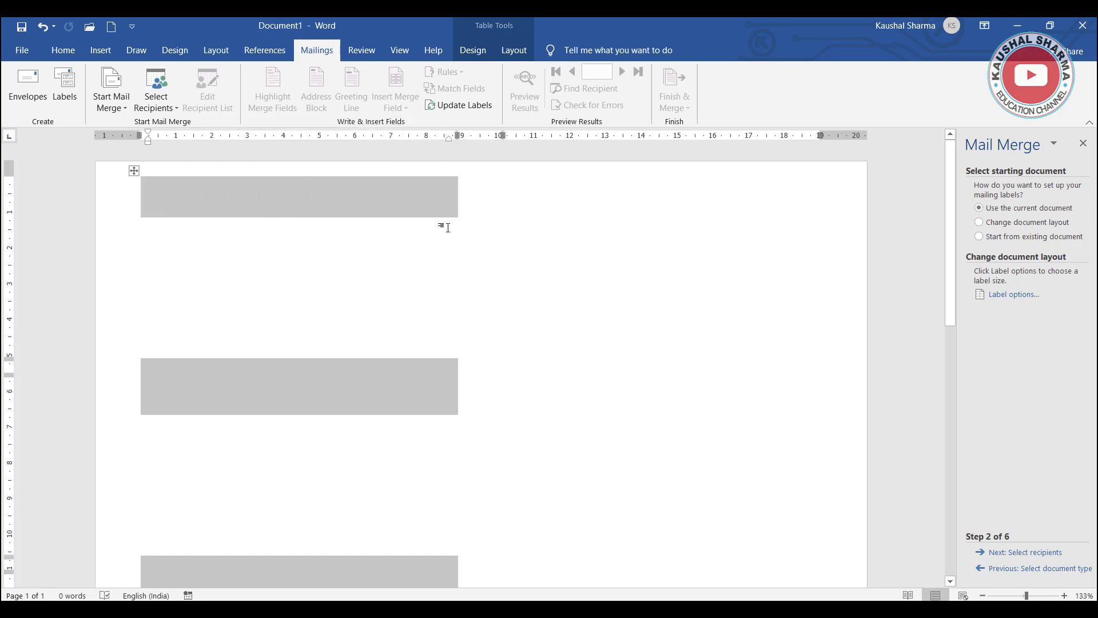
shift+click(617, 166)
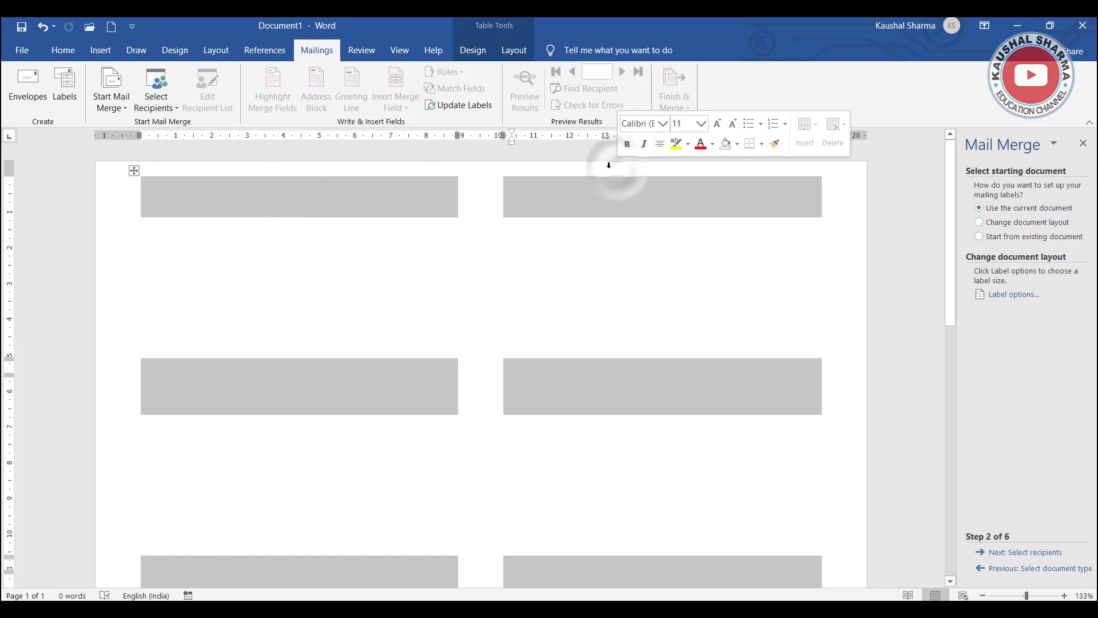
click(61, 51)
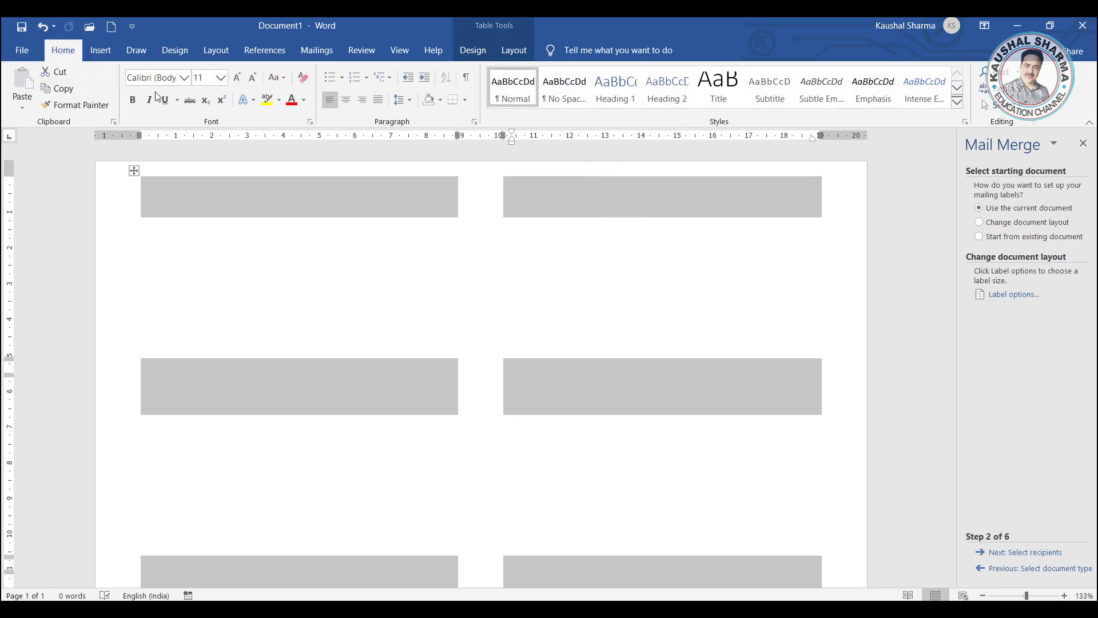
click(465, 101)
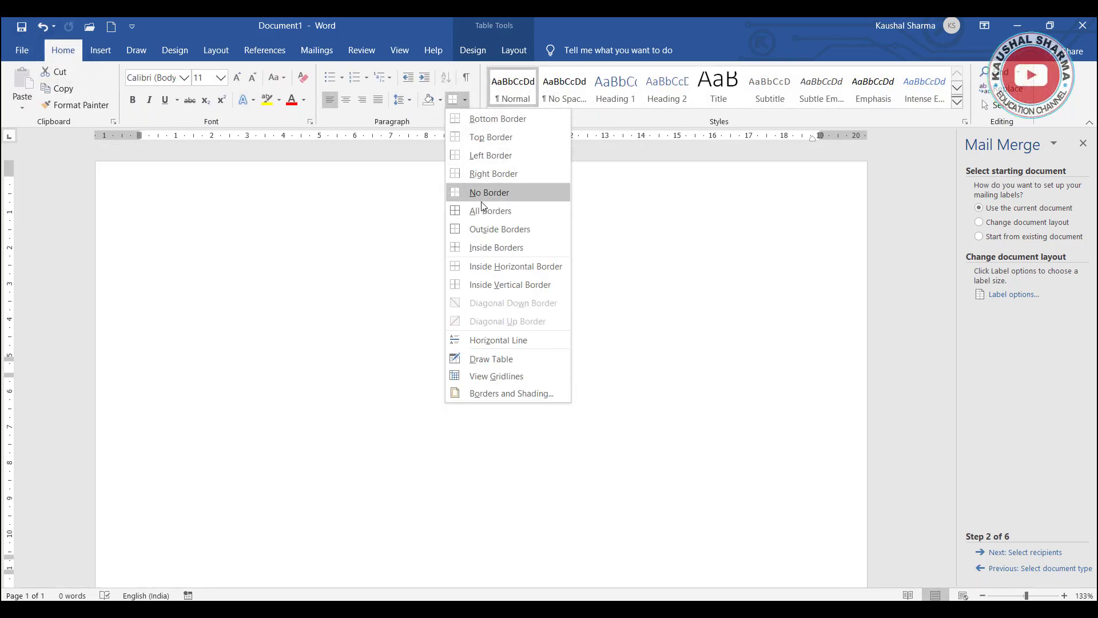
click(482, 214)
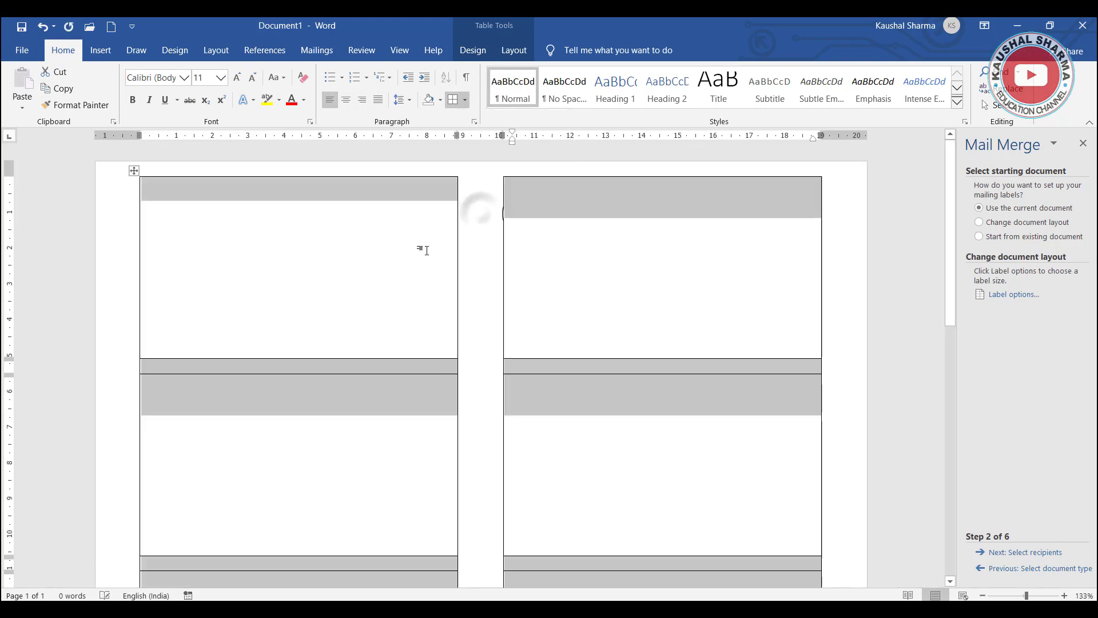
click(335, 298)
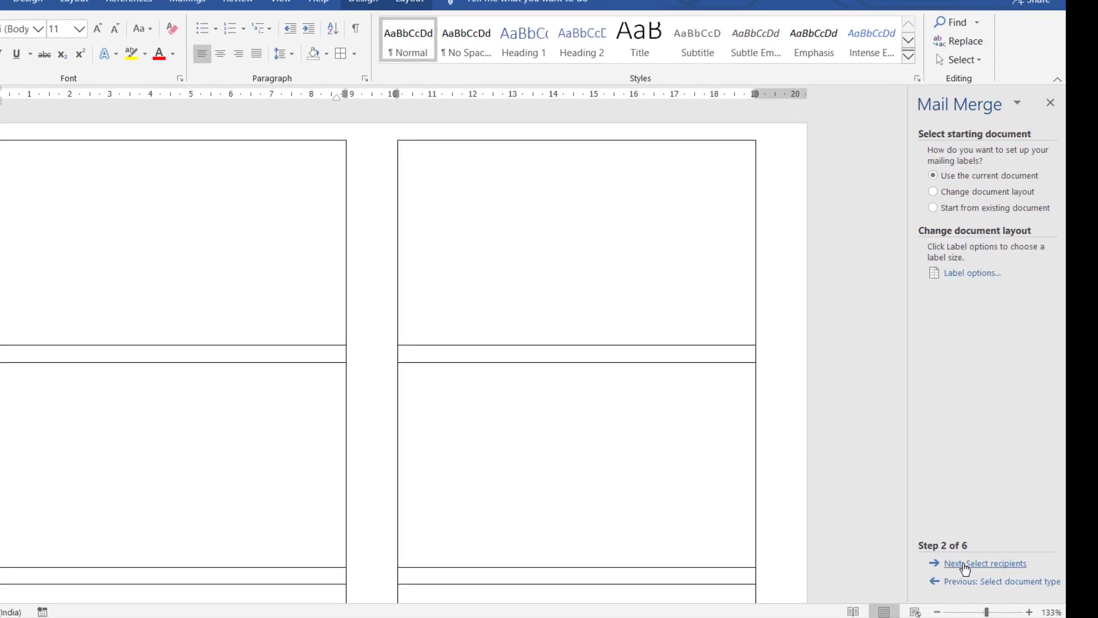
Advance to Step 3, choose Type a new list, and create an empty New Address List.
click(992, 566)
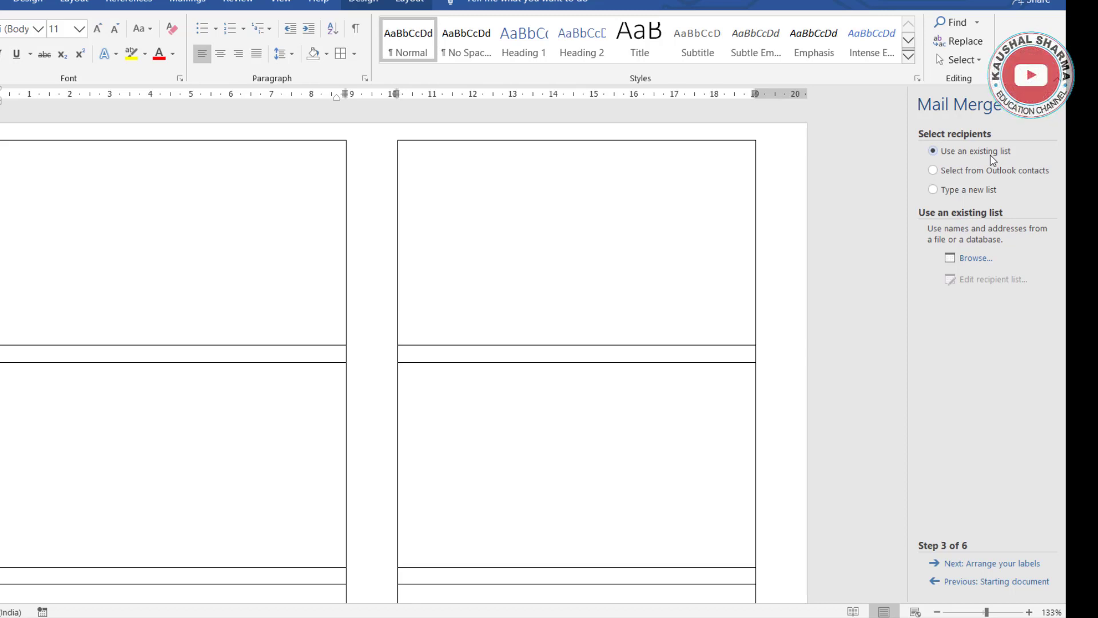
click(961, 151)
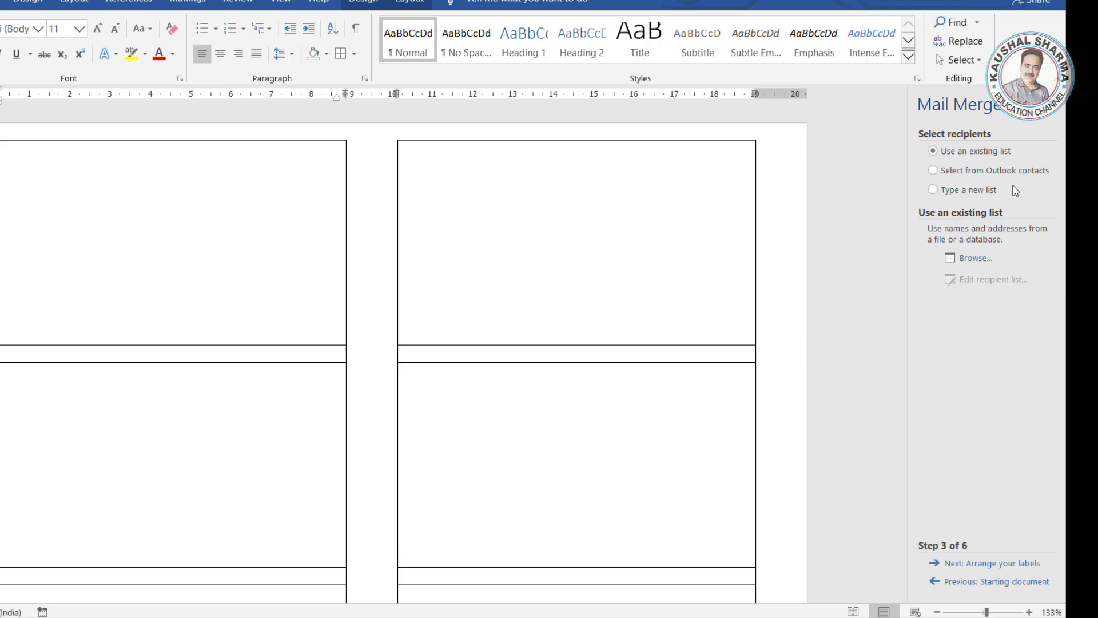
click(956, 190)
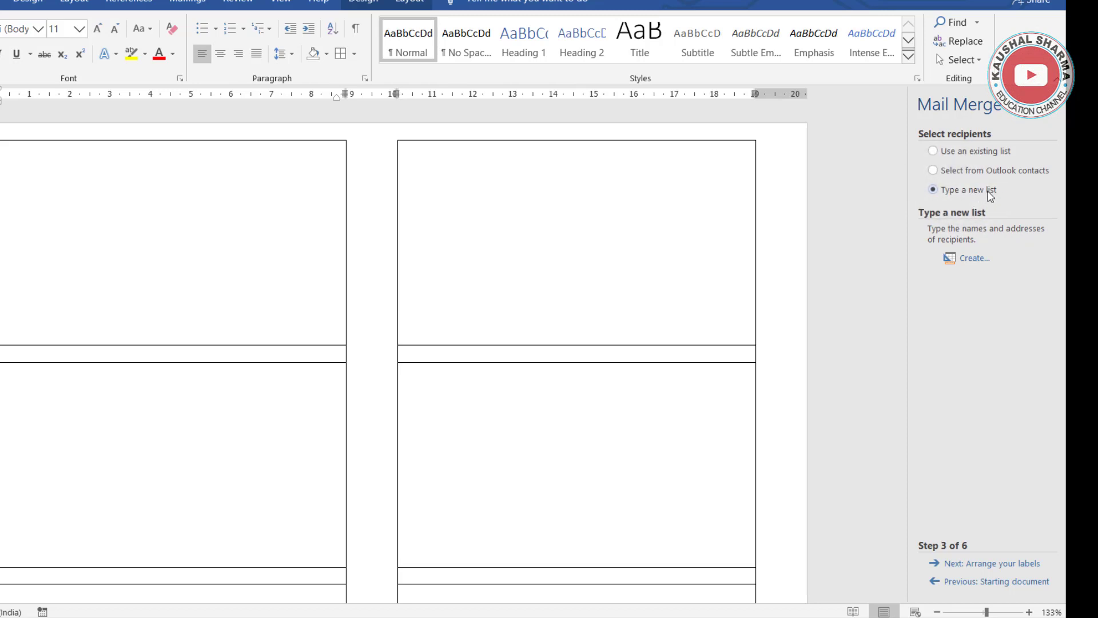
click(974, 264)
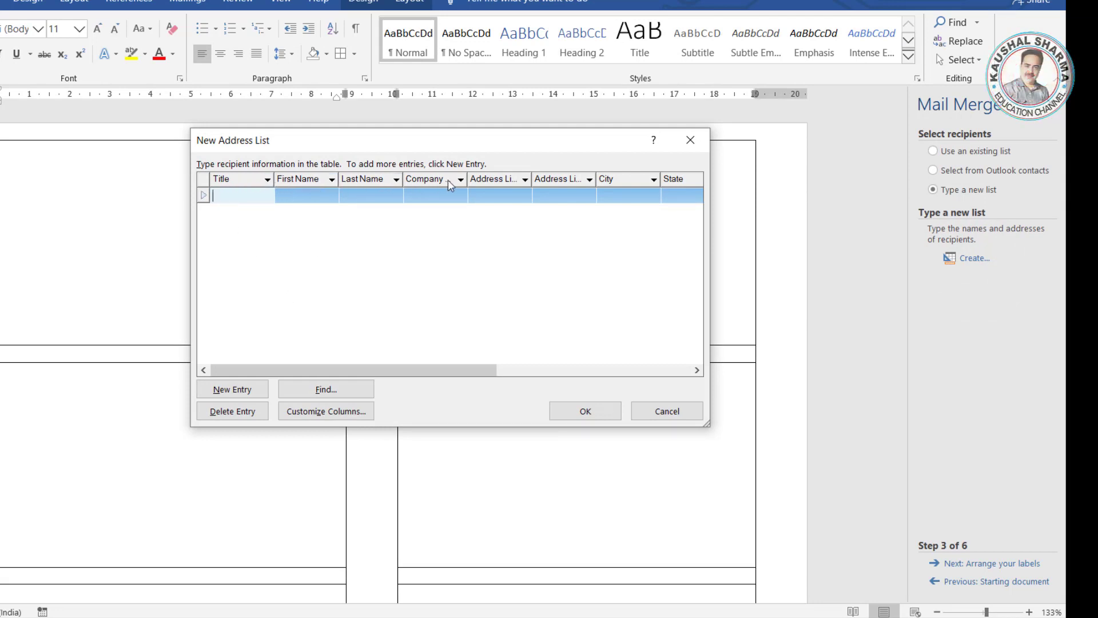
Bring up Customize Columns for the New Address List's field names.
mouse_move(399, 376)
mouse_down()
mouse_move(602, 368)
mouse_move(368, 372)
mouse_up()
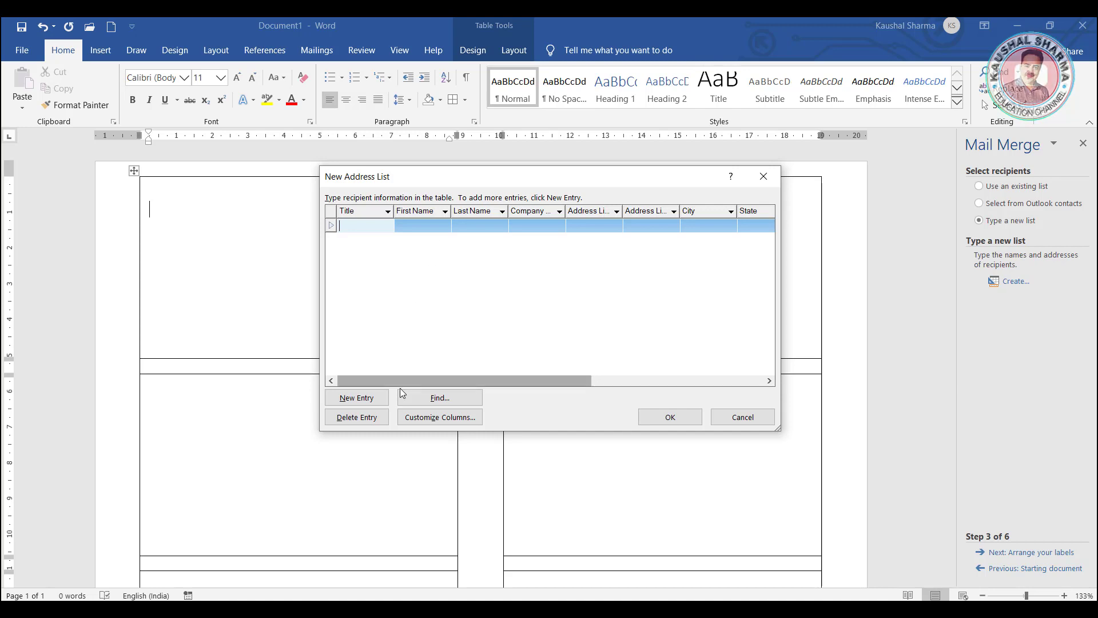
mouse_move(406, 381)
mouse_down()
mouse_move(559, 394)
mouse_move(398, 373)
mouse_up()
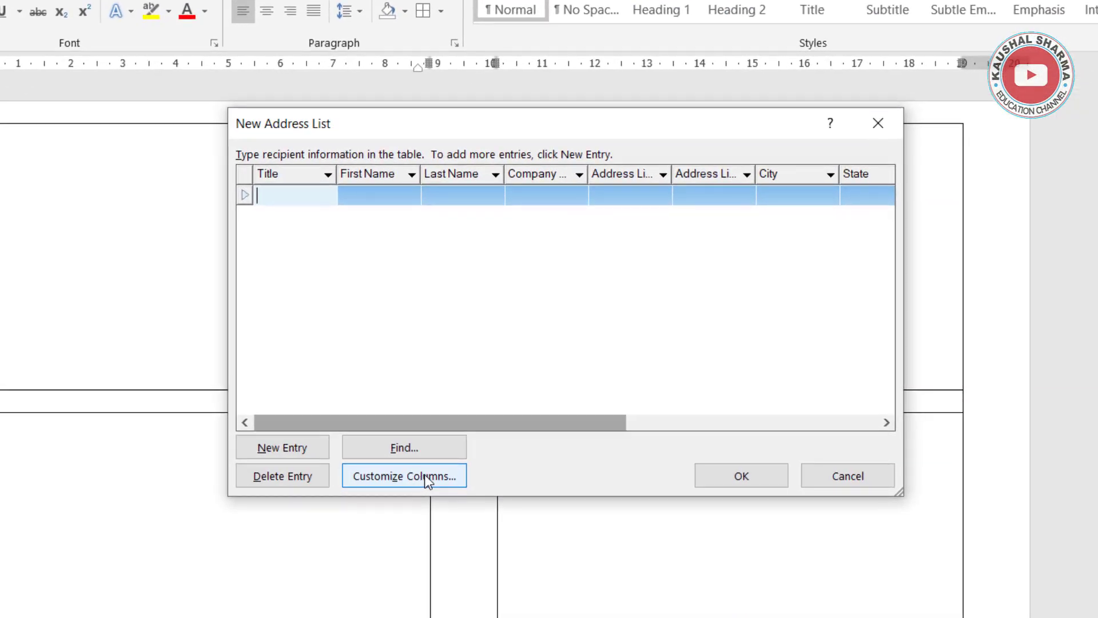
click(437, 476)
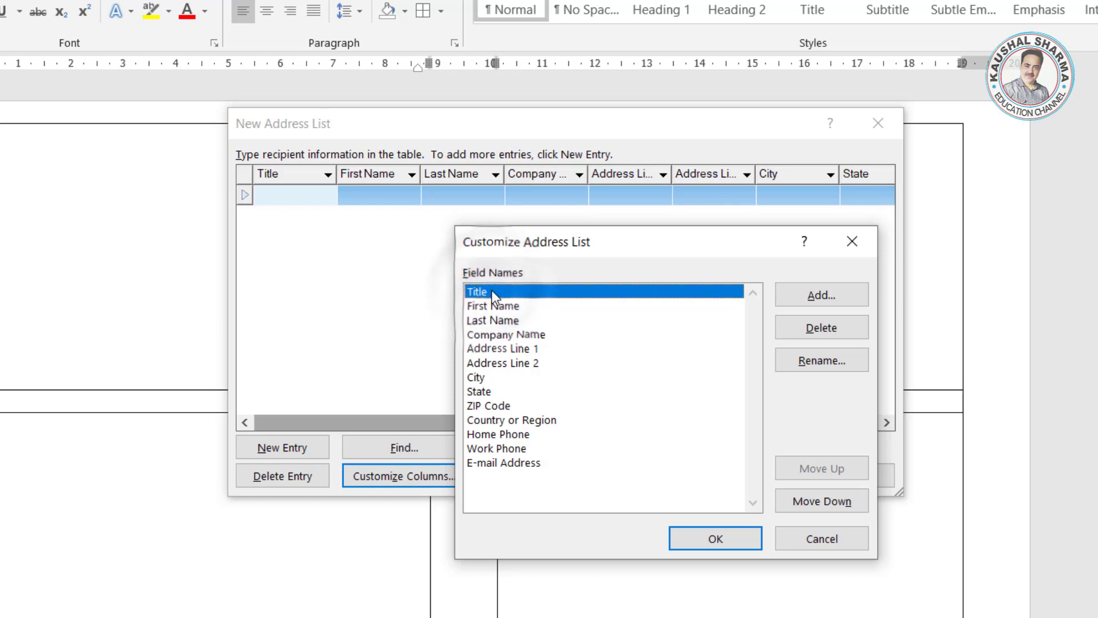
Delete the Title, First Name, Last Name, Company Name and Address Line 1–2 fields.
click(790, 327)
click(532, 387)
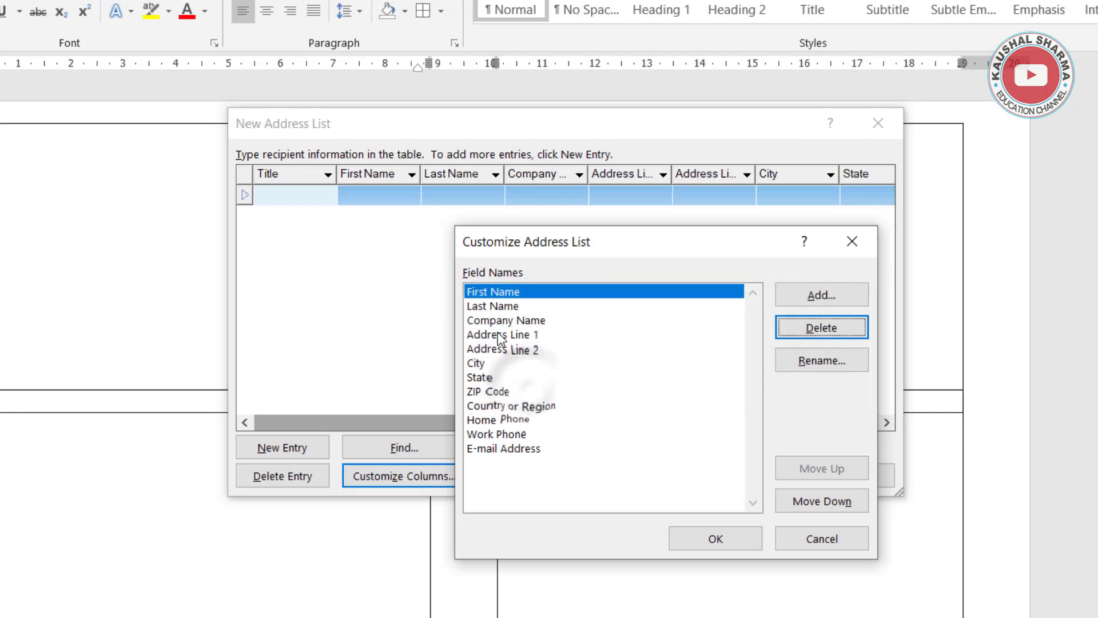
click(806, 327)
click(513, 388)
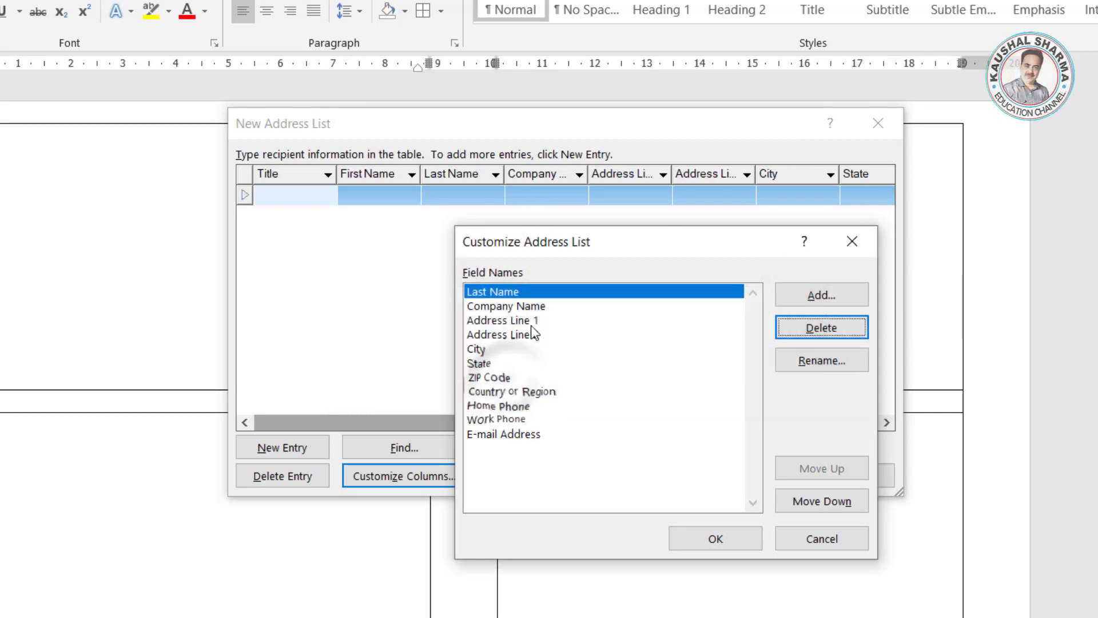
click(798, 328)
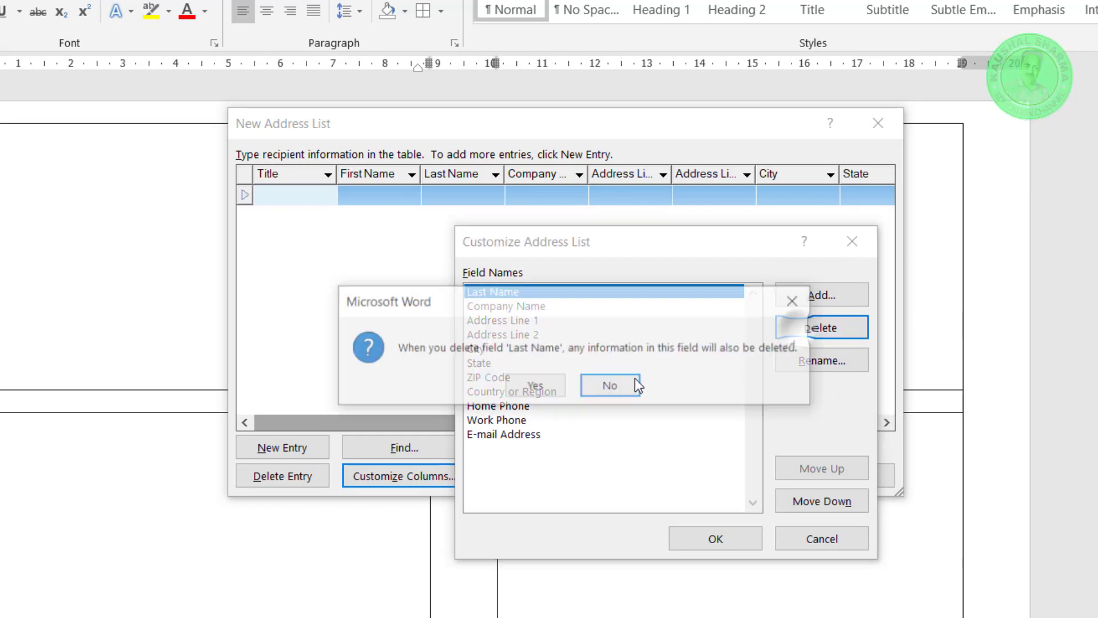
click(598, 387)
click(819, 327)
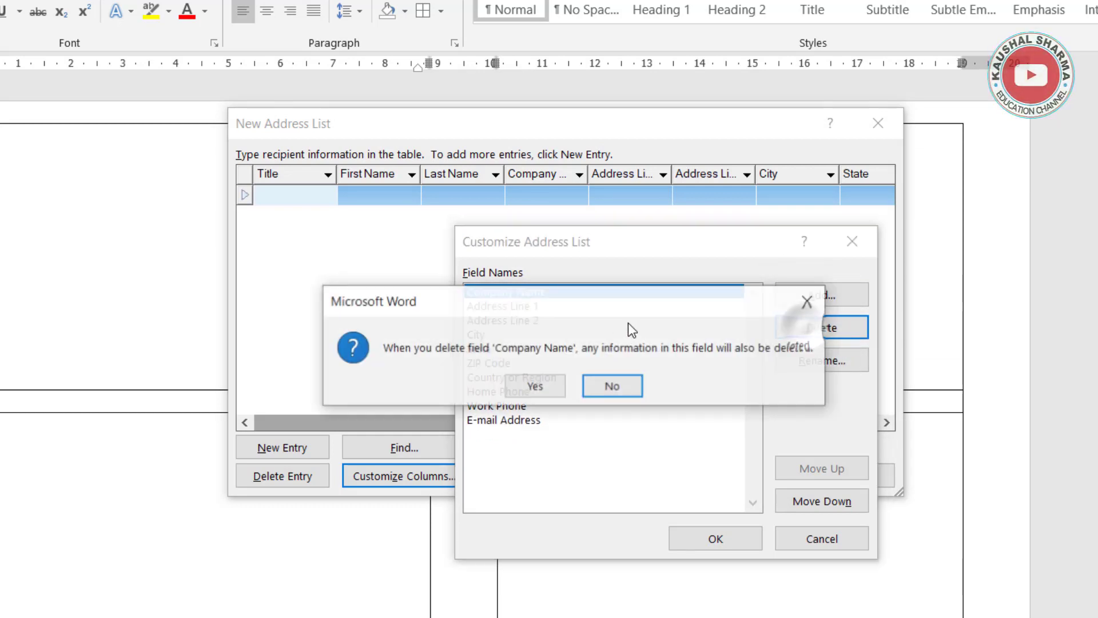
click(538, 384)
click(797, 327)
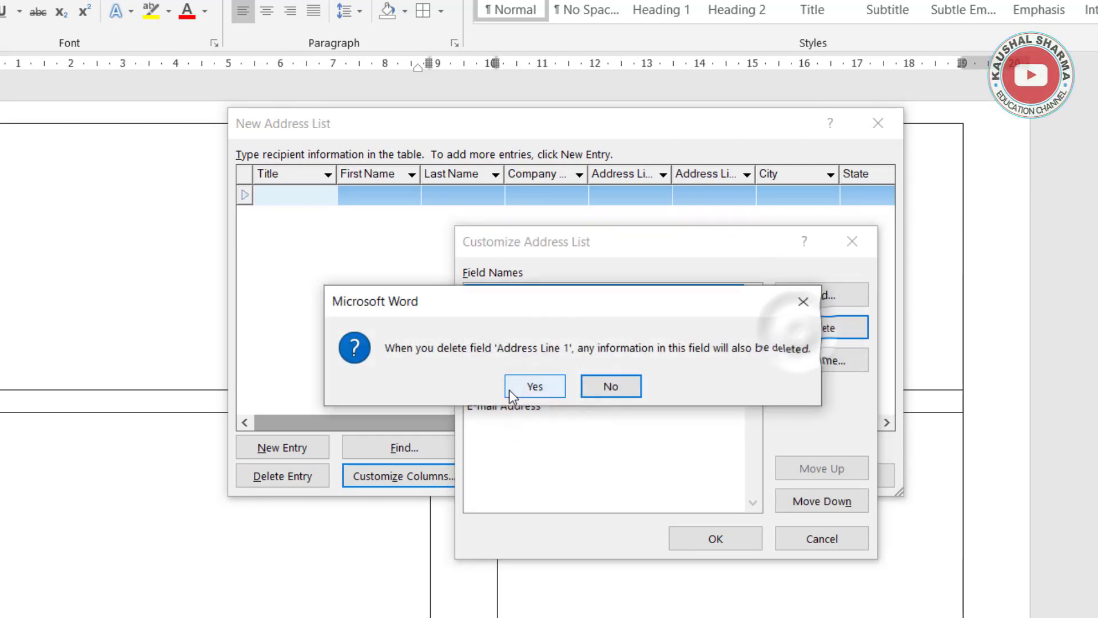
click(520, 386)
click(824, 330)
click(533, 387)
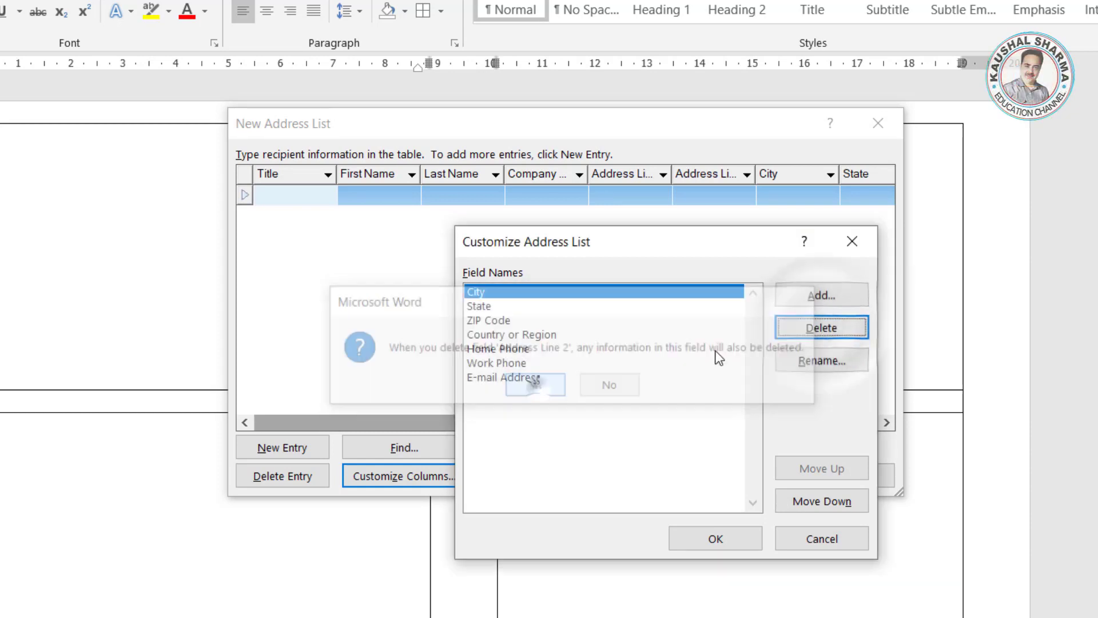
Delete the remaining City, State, ZIP Code, Country or Region, phone and E-mail Address fields.
click(789, 331)
click(534, 390)
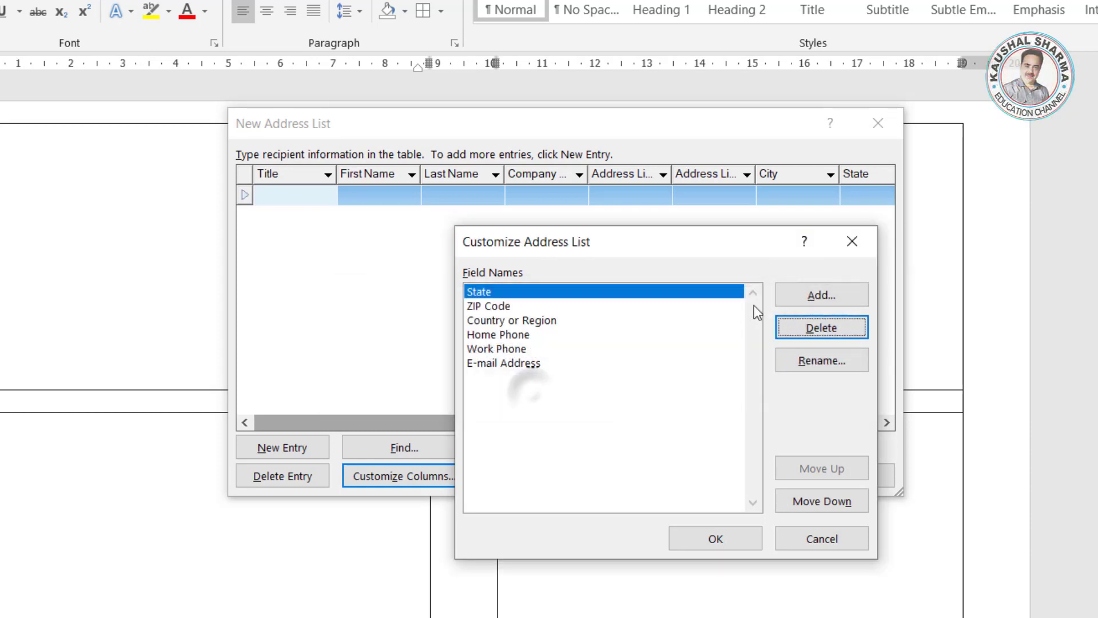
click(797, 327)
click(522, 387)
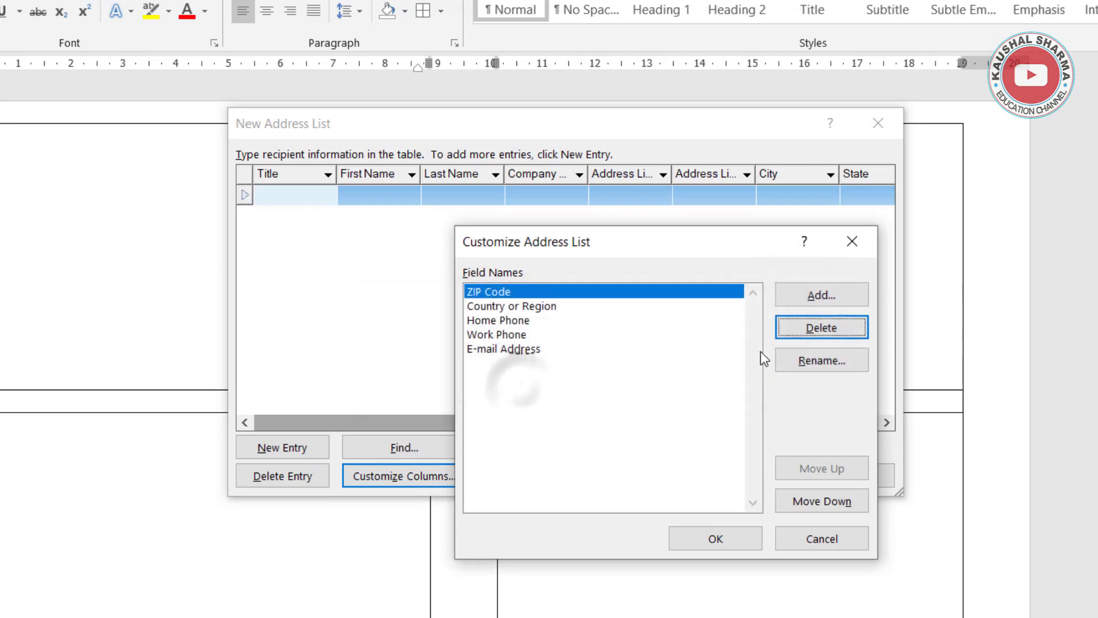
click(798, 326)
click(544, 387)
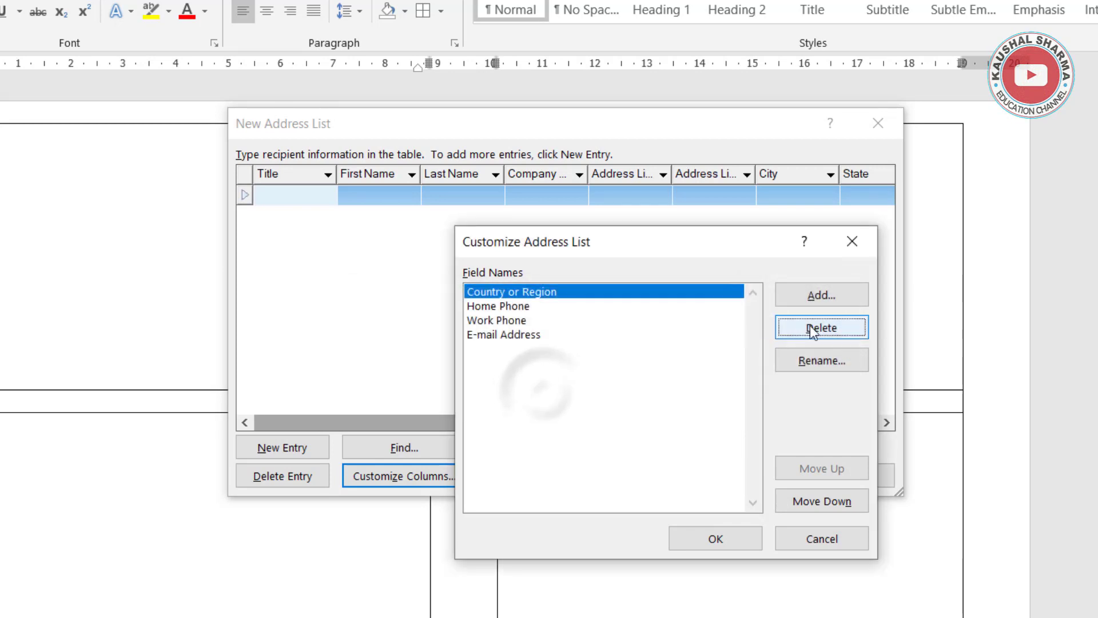
click(811, 325)
click(526, 386)
click(789, 334)
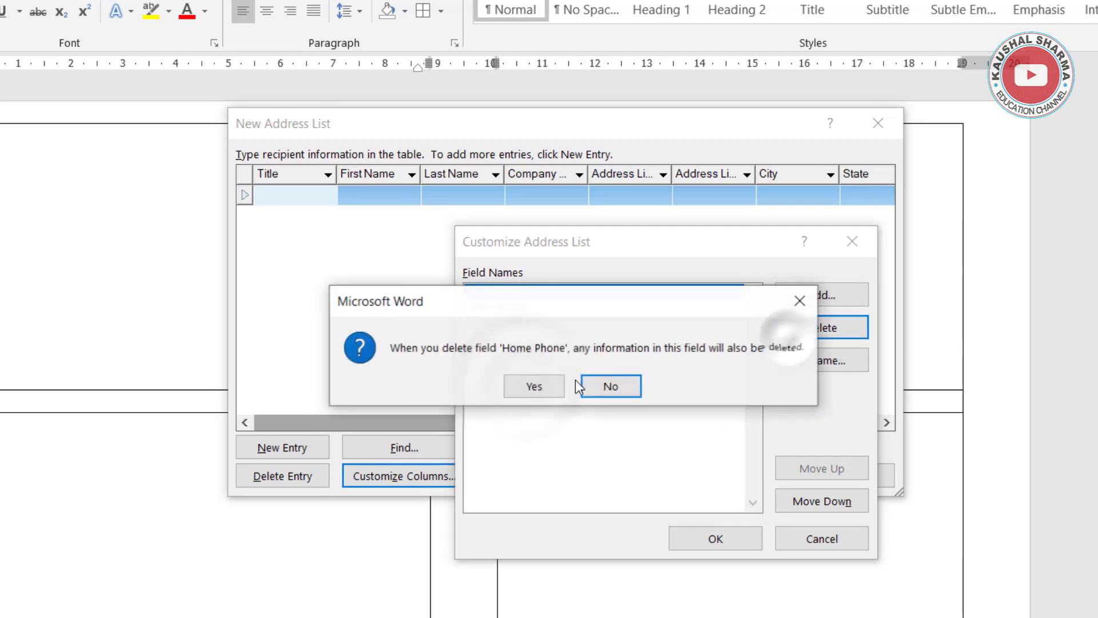
click(530, 393)
click(790, 328)
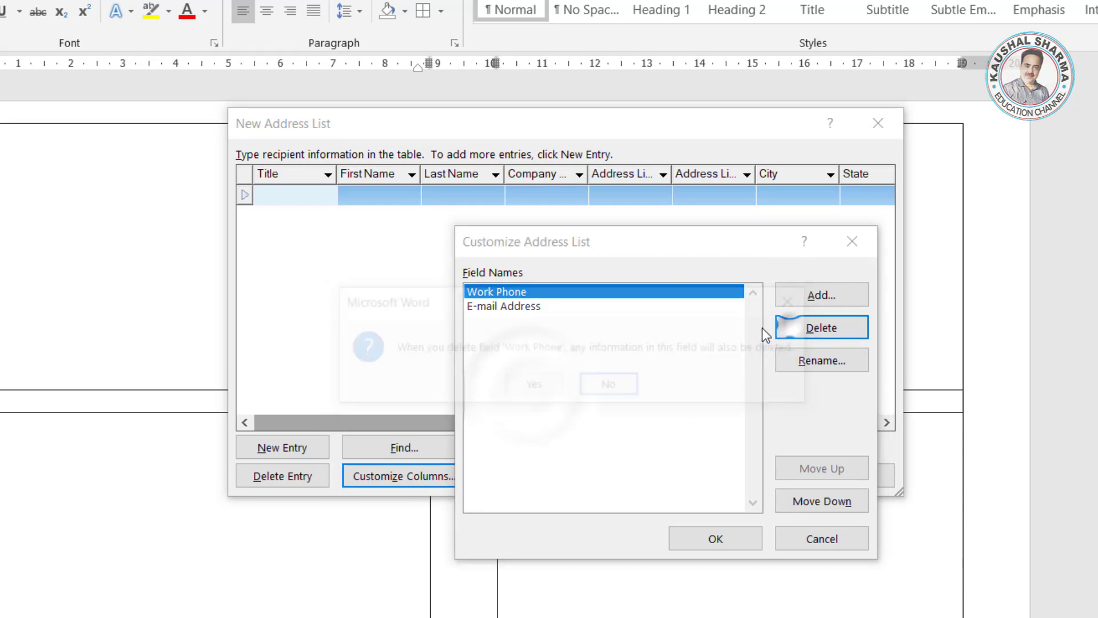
click(540, 384)
click(797, 327)
click(531, 385)
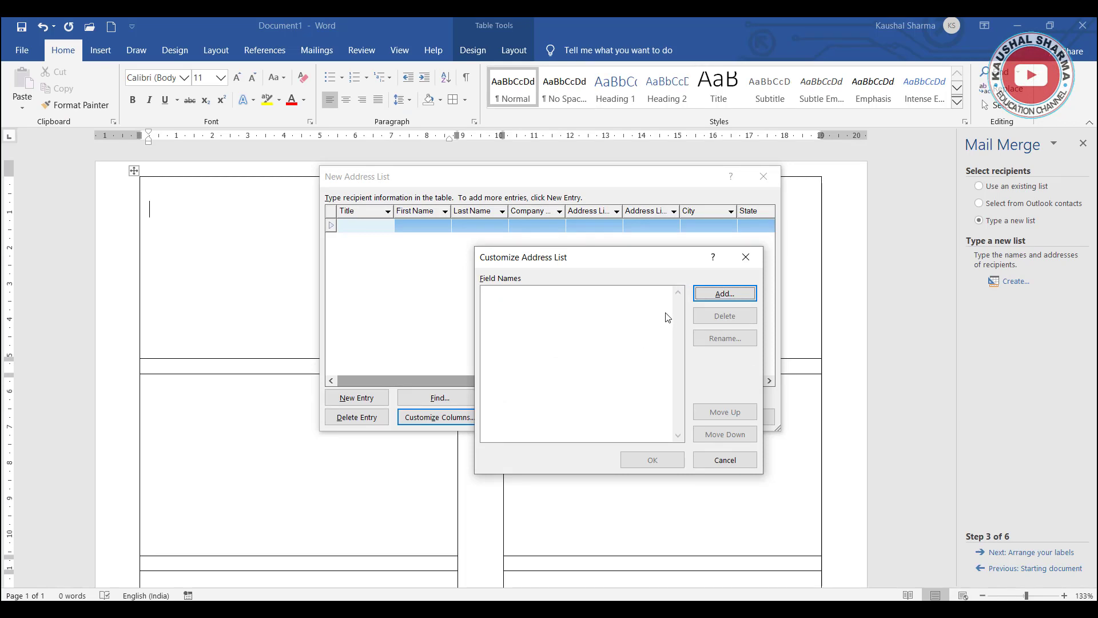
Add the custom fields NAME, ADDRESS, CITY and PIN and apply them to the list.
click(725, 294)
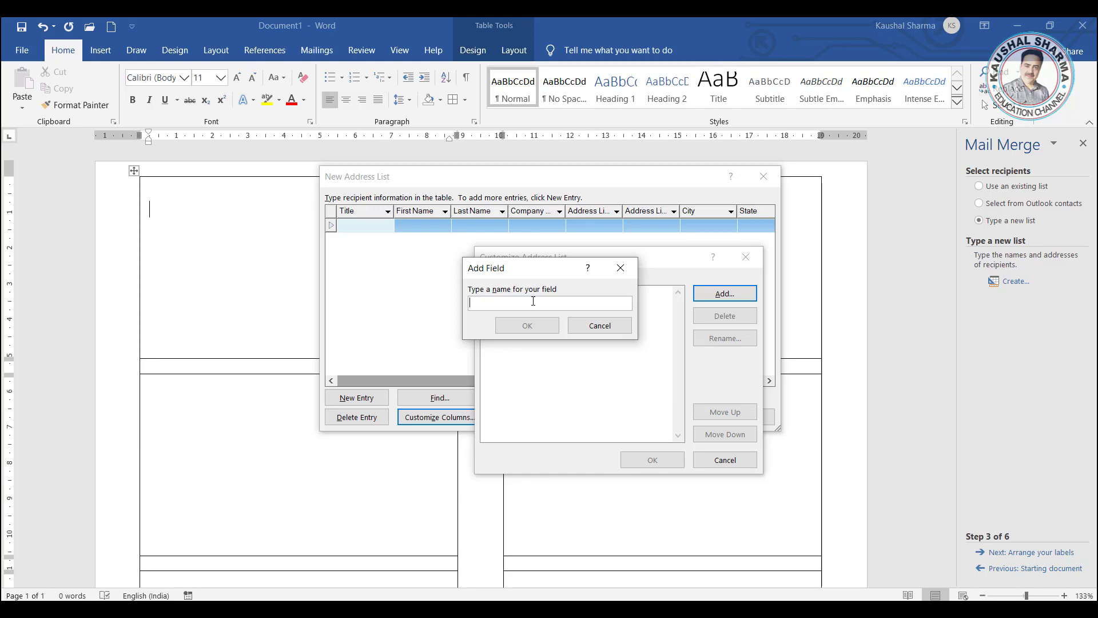
text(NA)
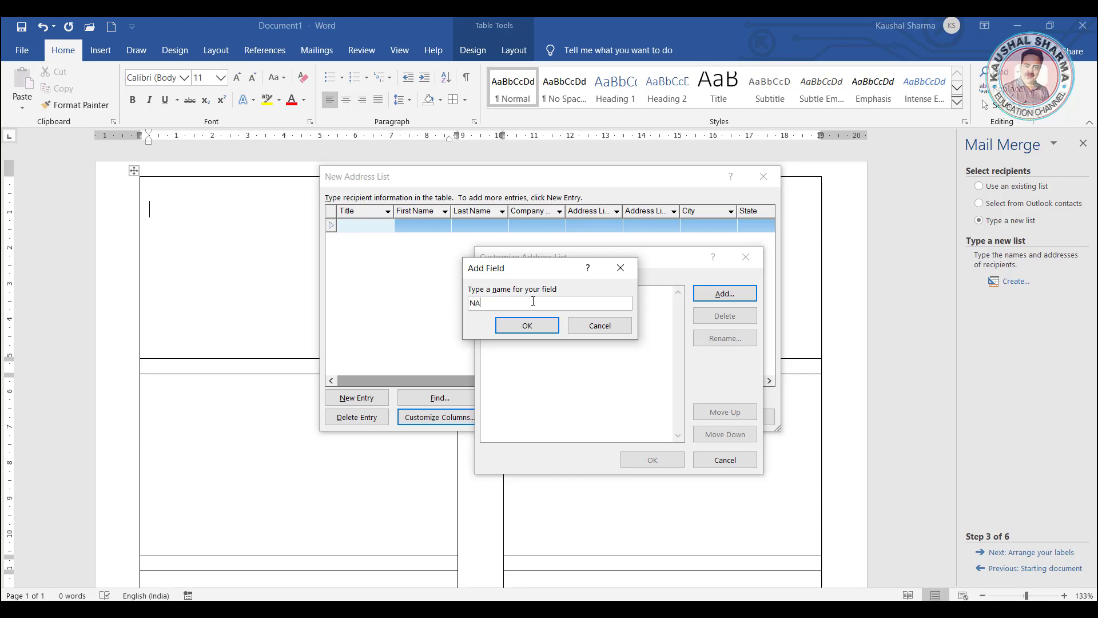
text(ME)
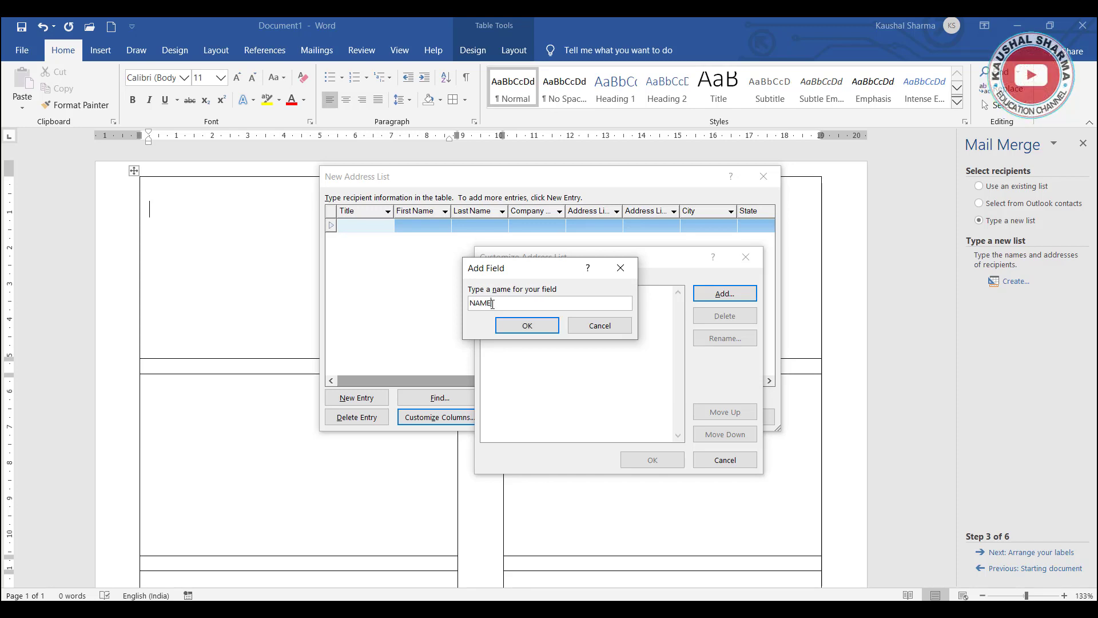
click(510, 331)
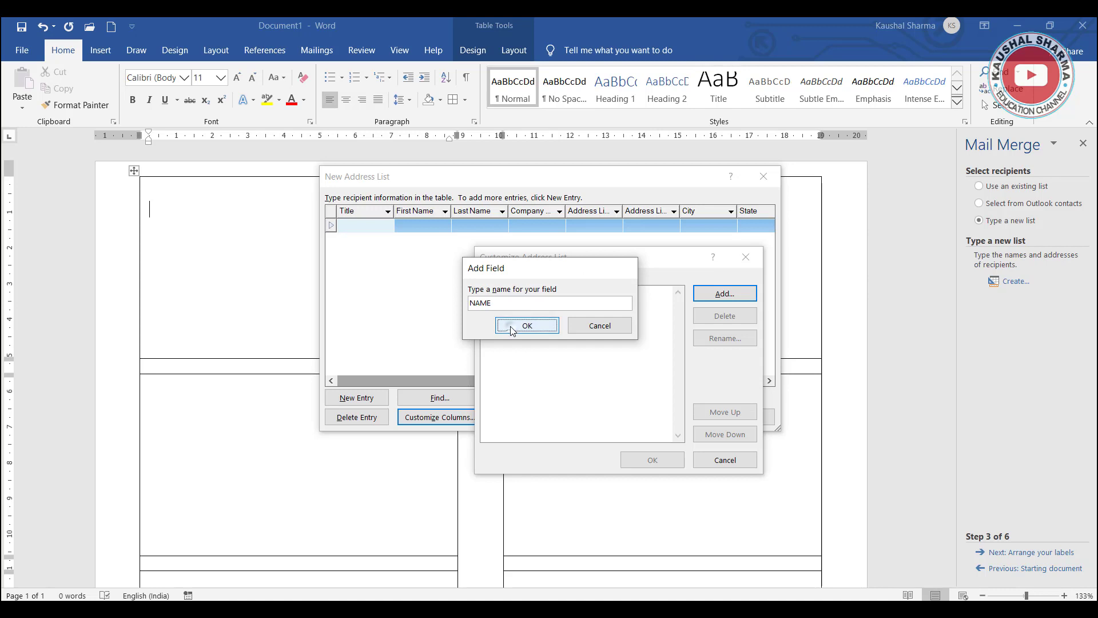
click(719, 294)
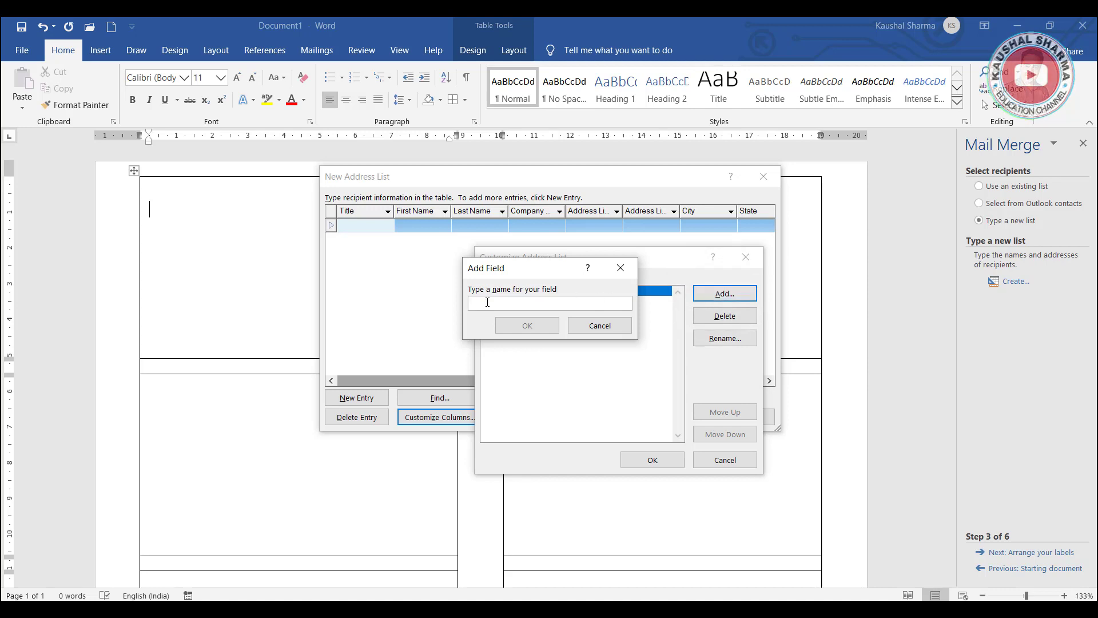
text(ADDRESS)
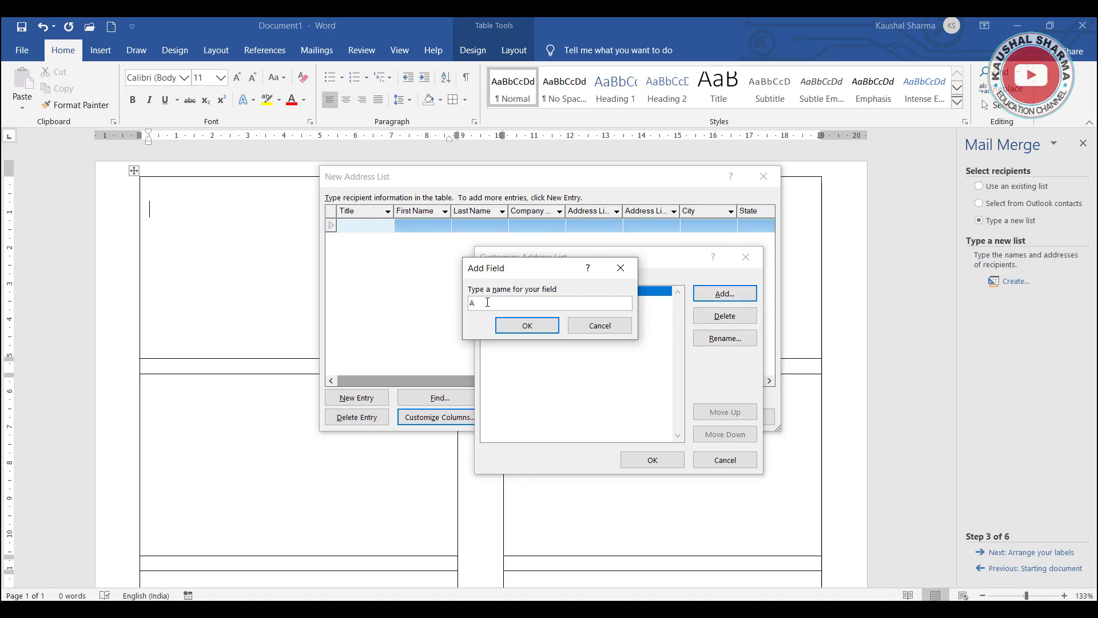
click(518, 327)
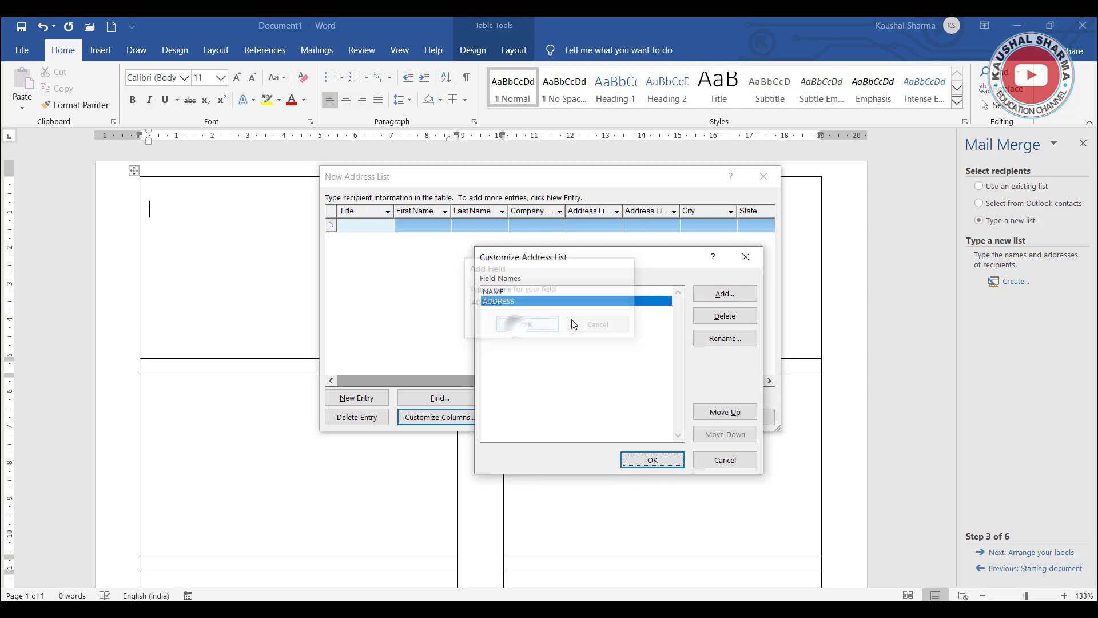
click(723, 295)
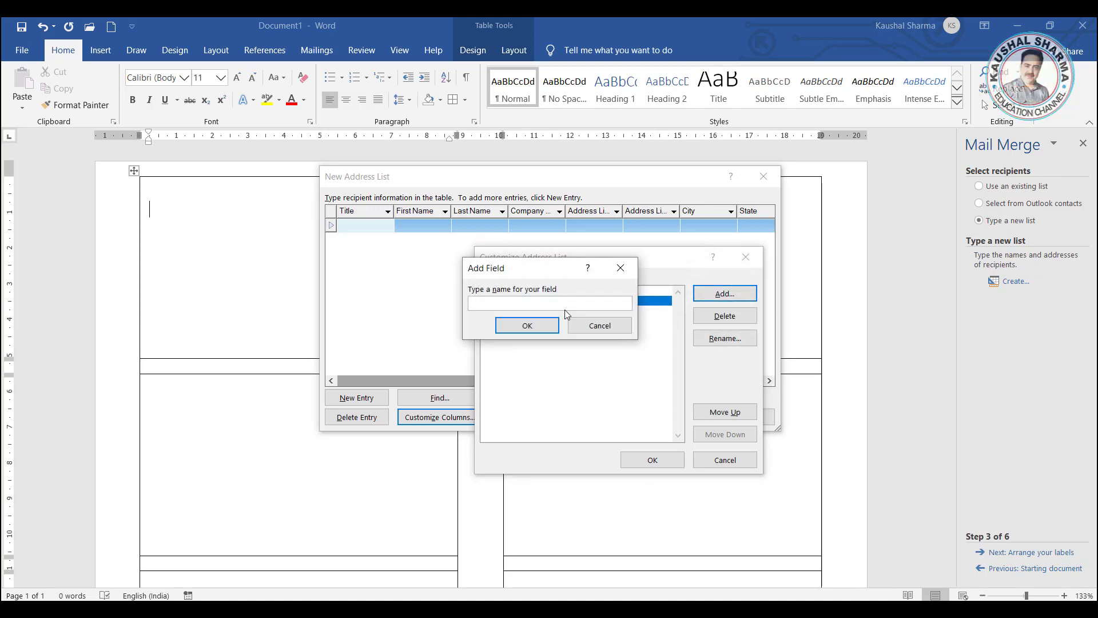
text(TY)
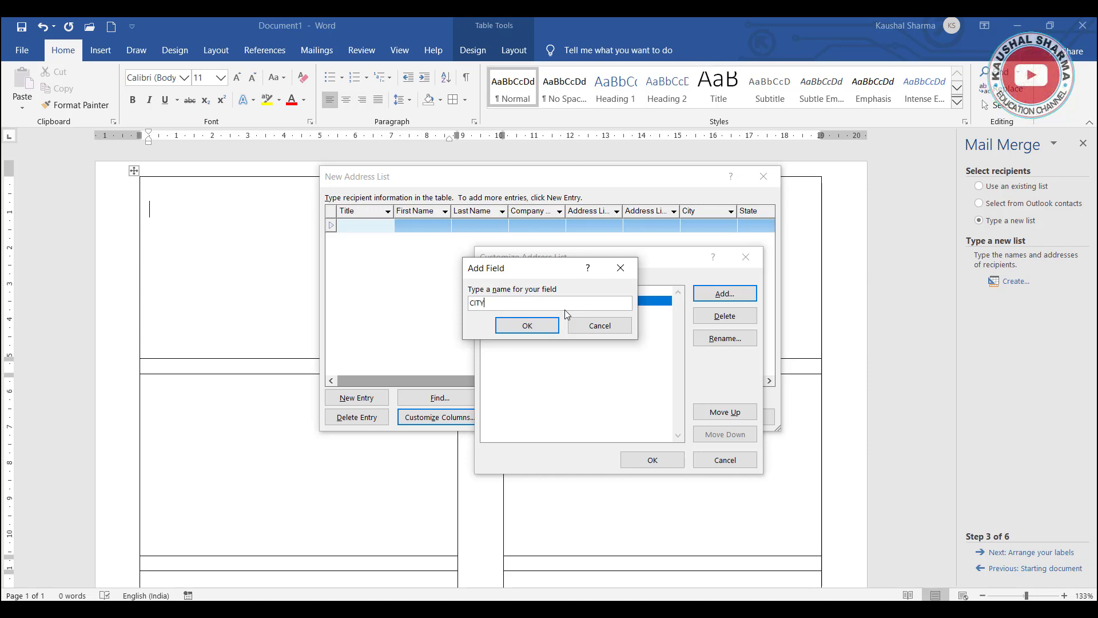
click(528, 326)
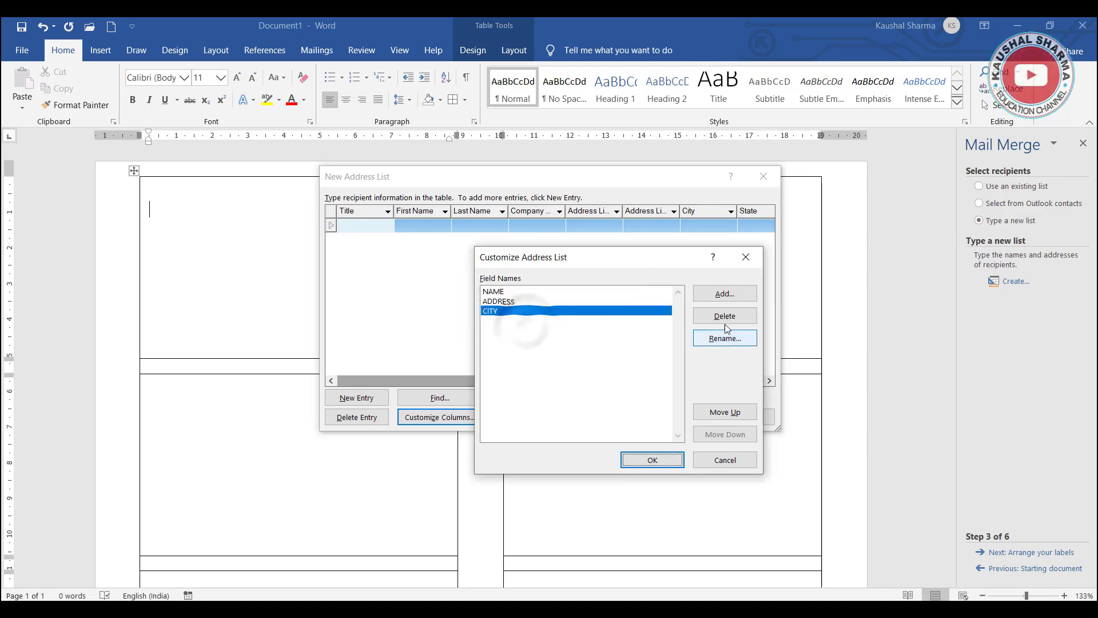
click(724, 294)
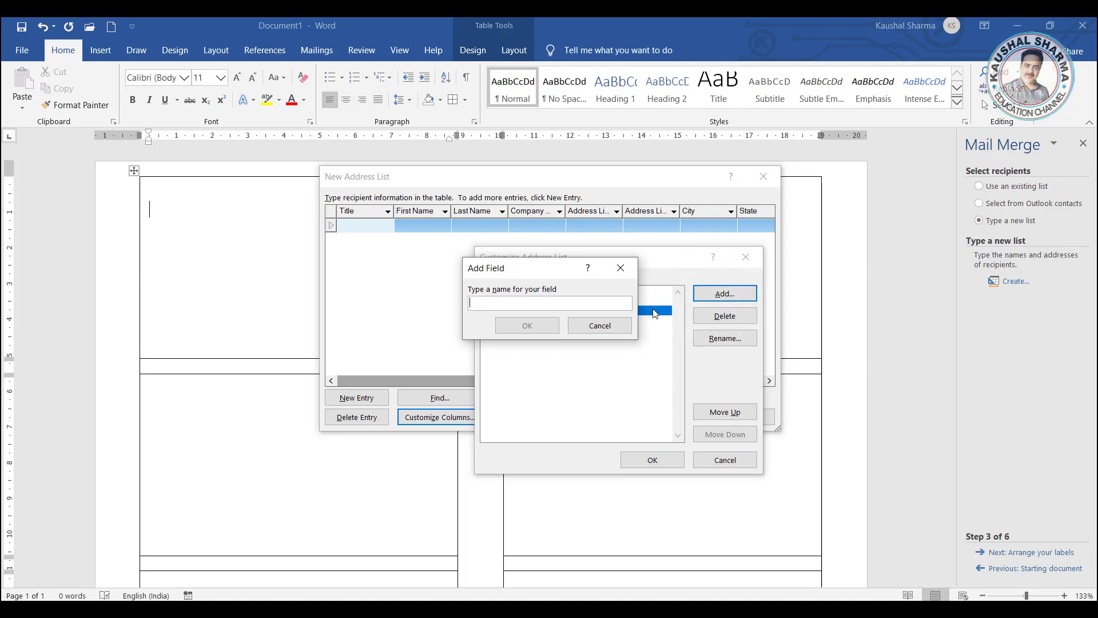
text(PIN)
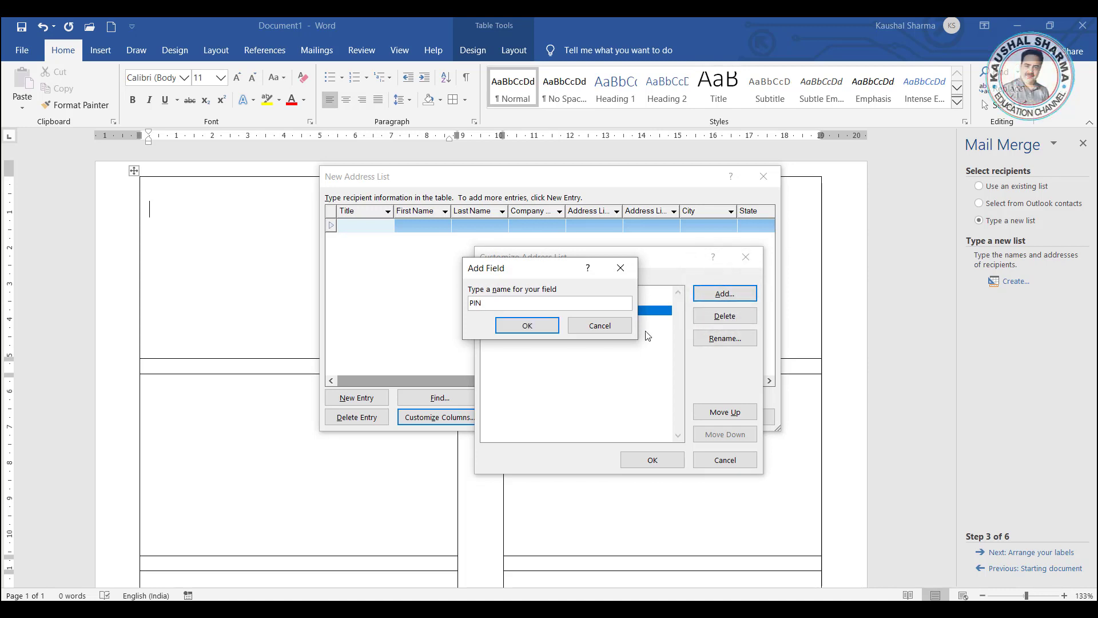
click(538, 326)
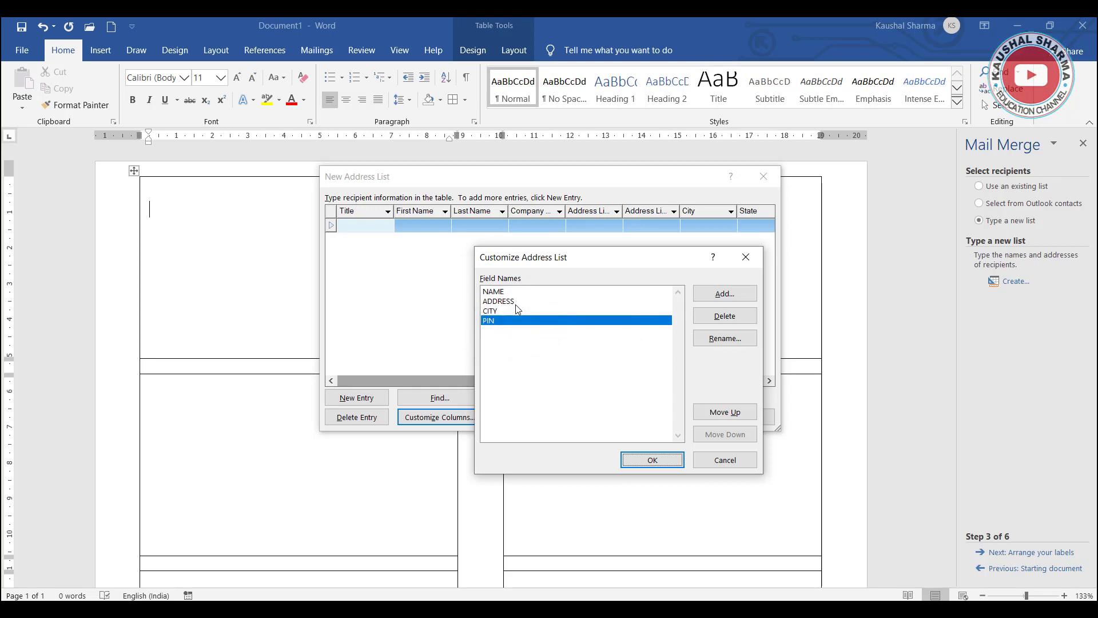
click(653, 460)
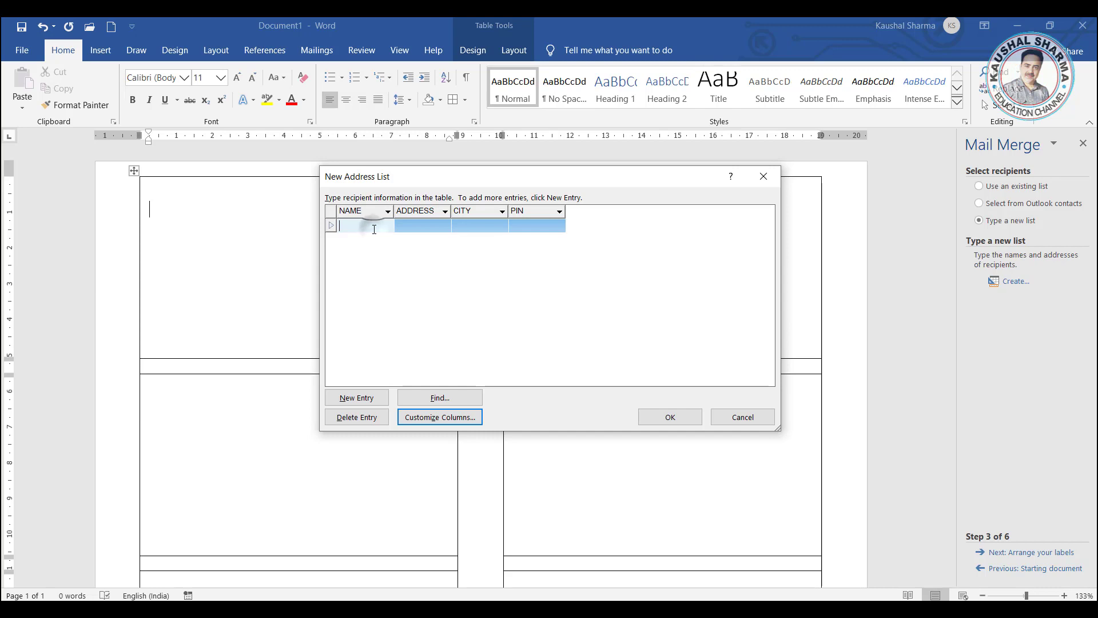
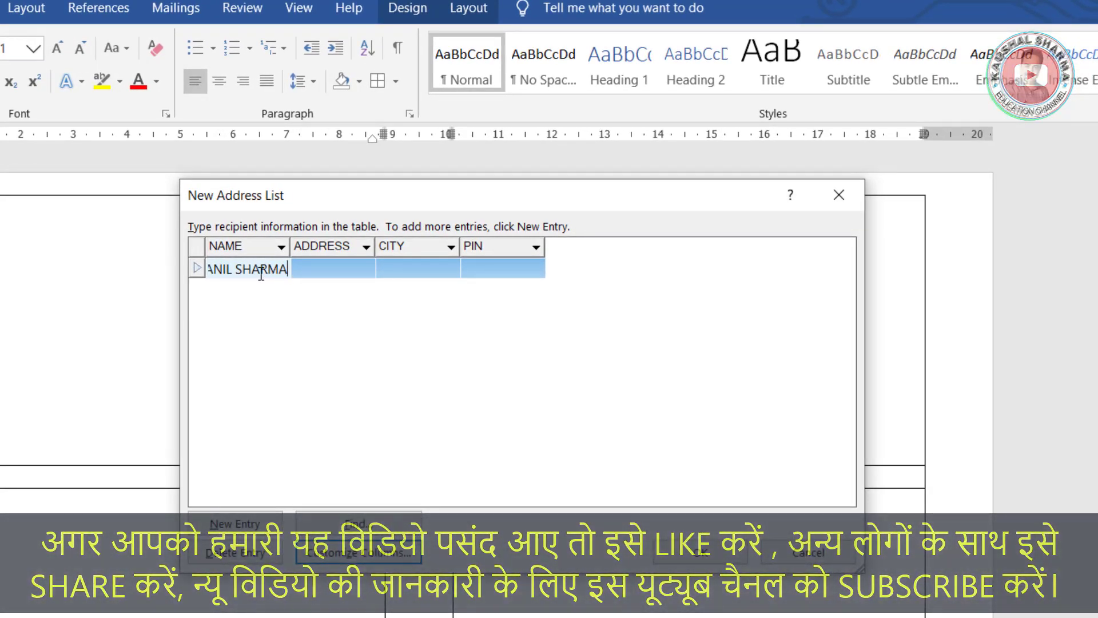
Enter the first recipient's name, address, city and PIN code, then start a new entry.
key(Tab)
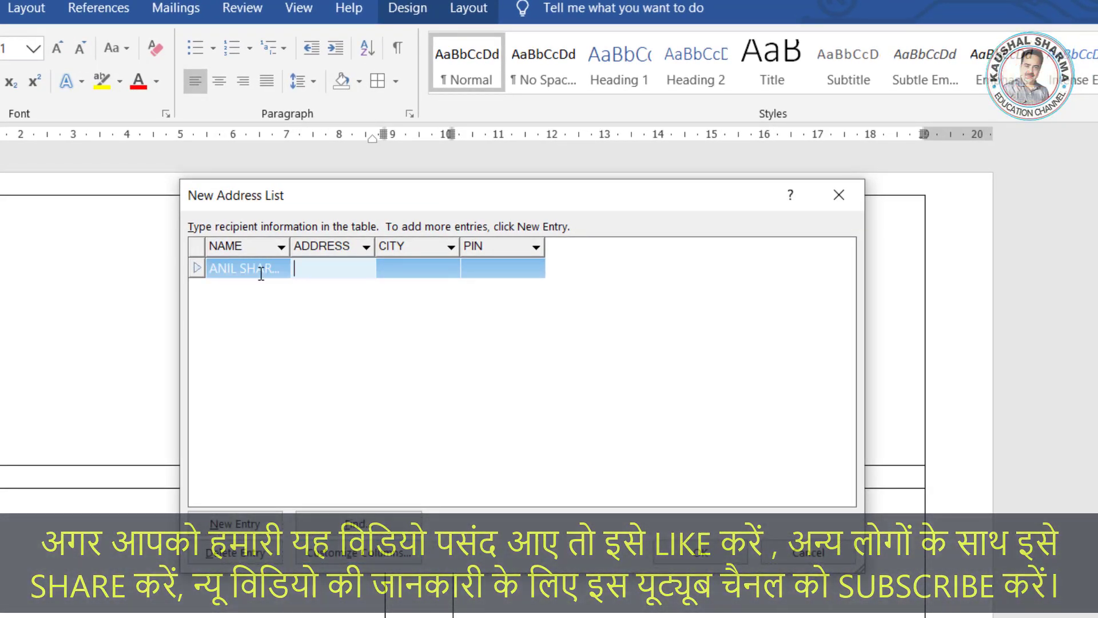
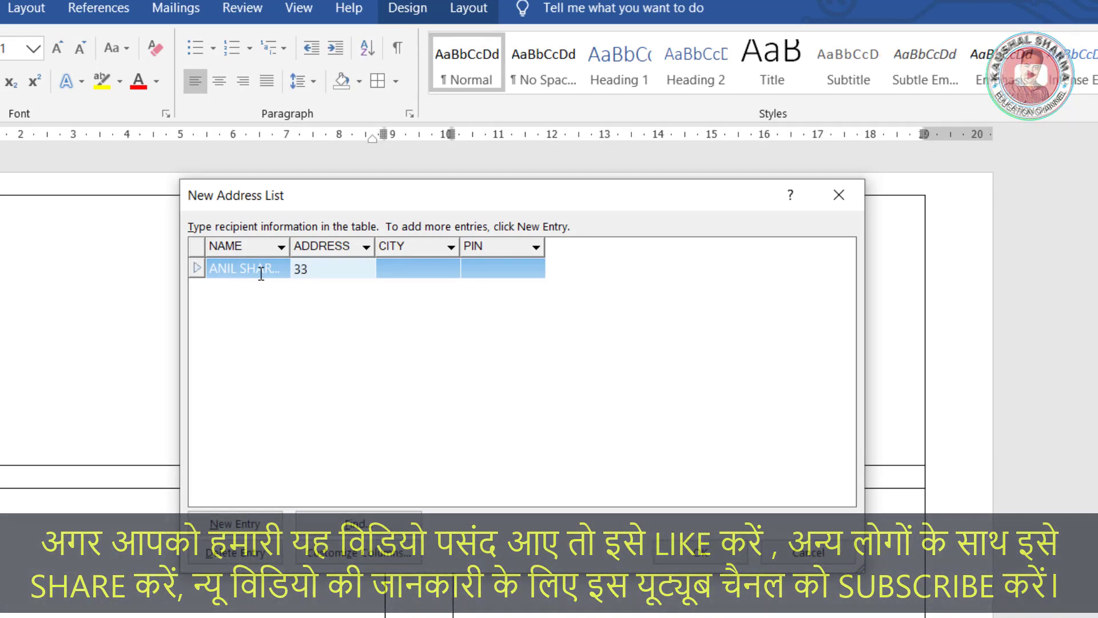
key(Tab)
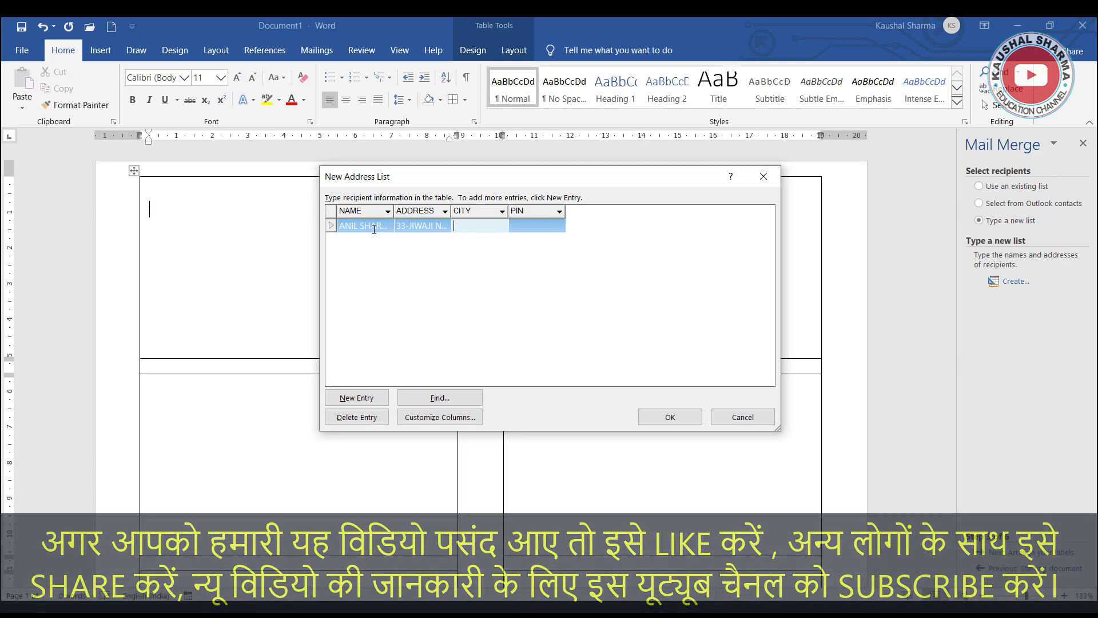
text(GWALI)
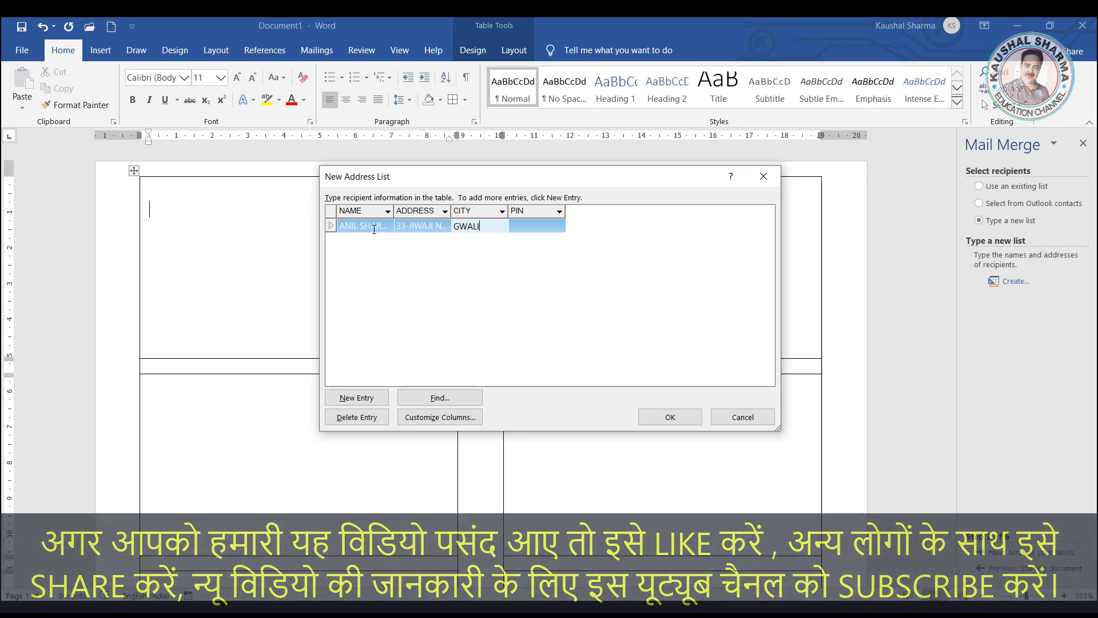
text(OR)
key(Tab)
text(4)
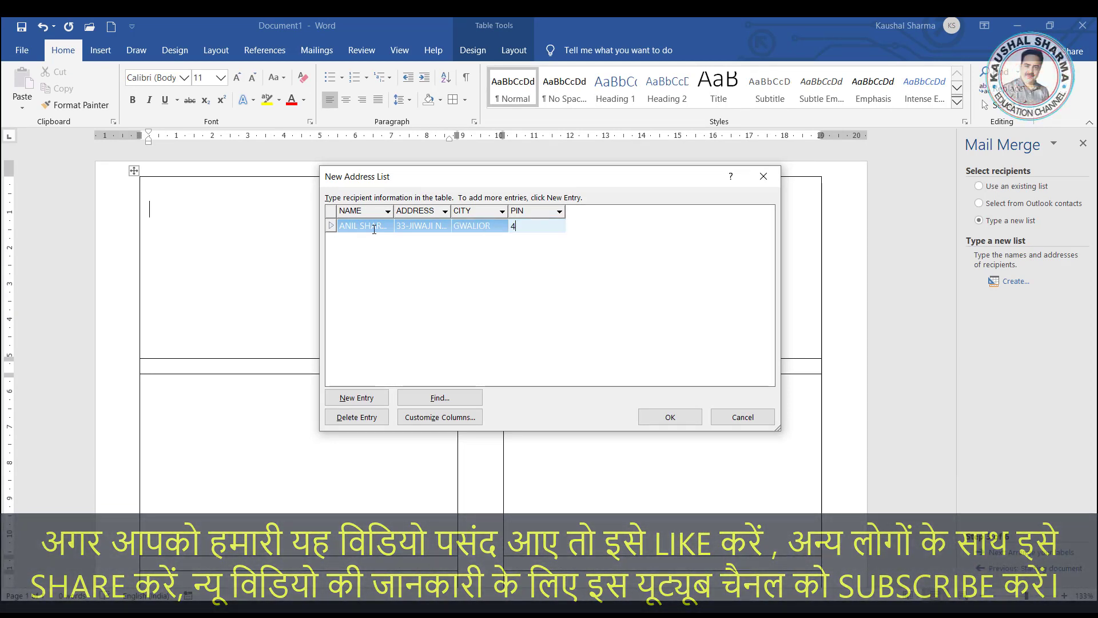
text(74011)
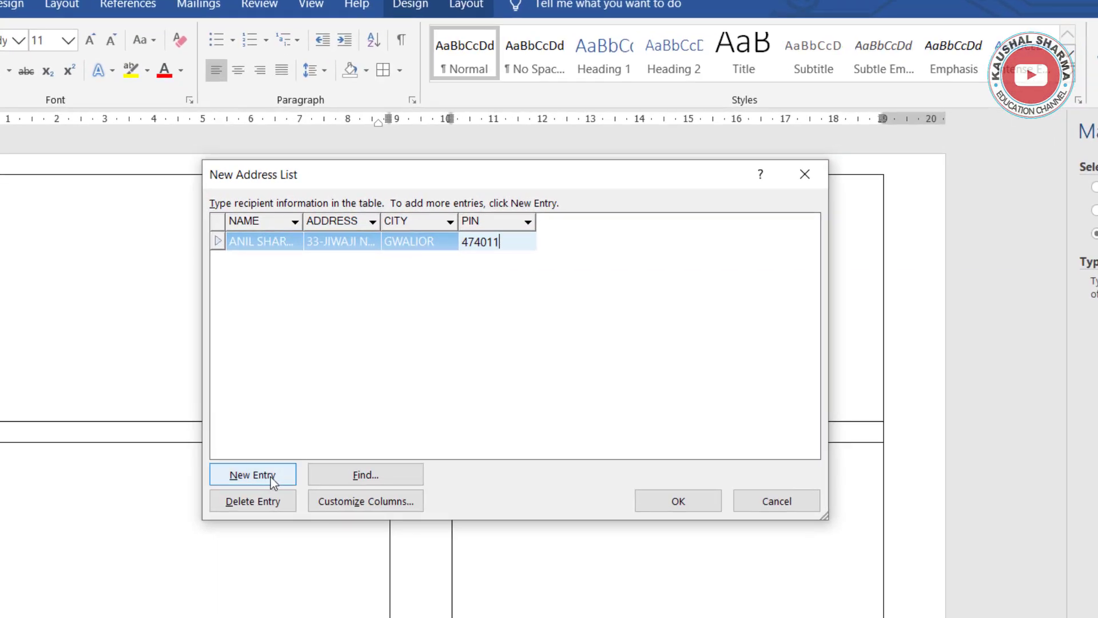
click(271, 480)
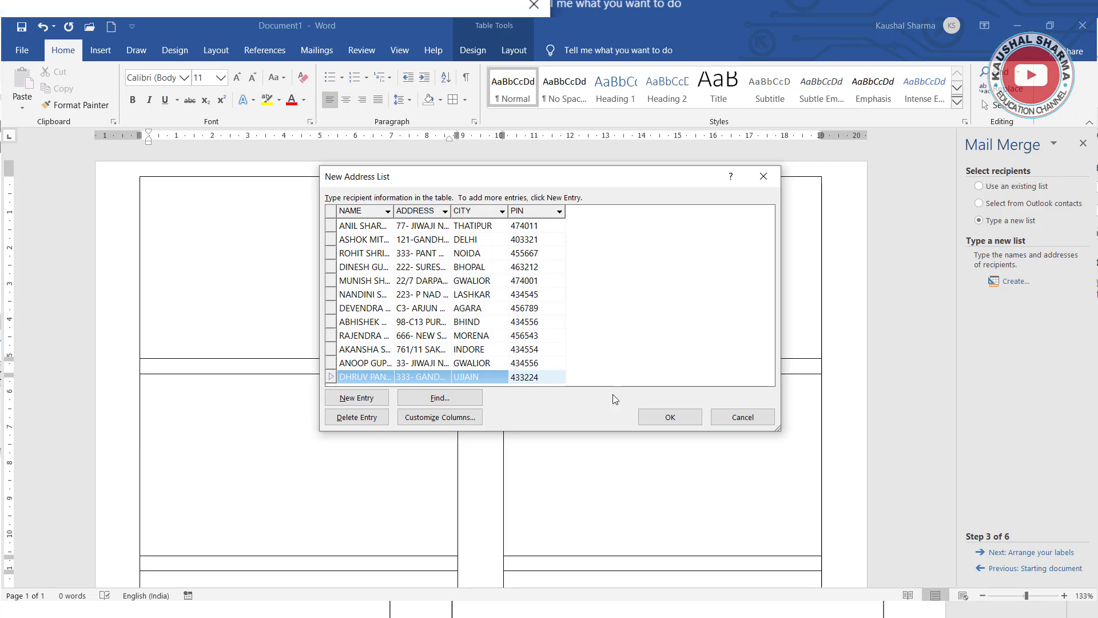
Save the recipient list as ADDRESS and accept it in Mail Merge Recipients.
click(659, 418)
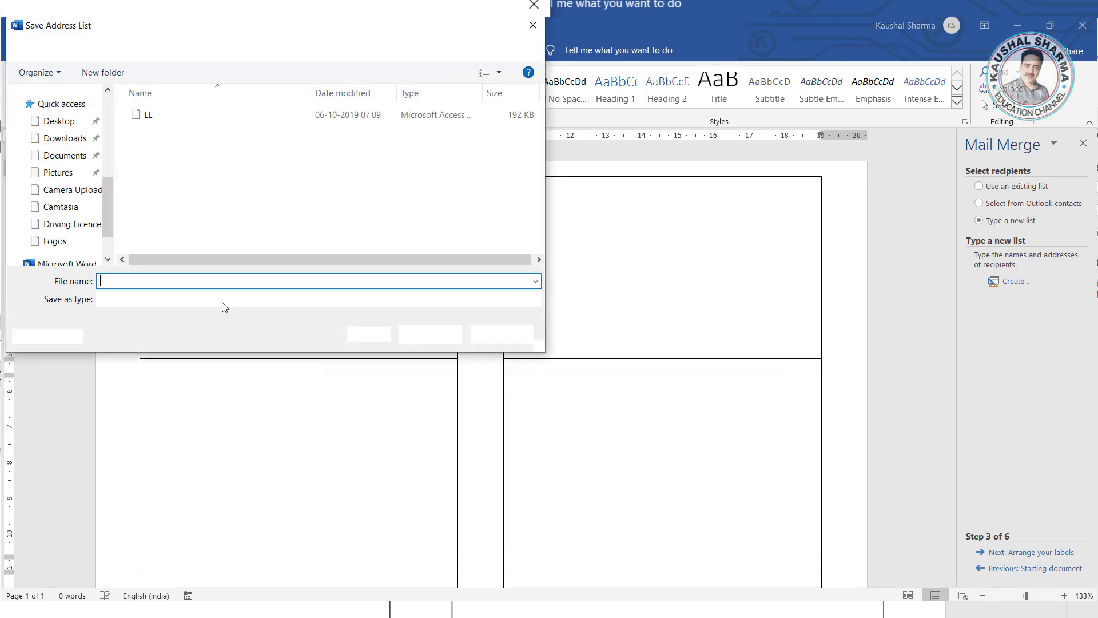
text(ADD)
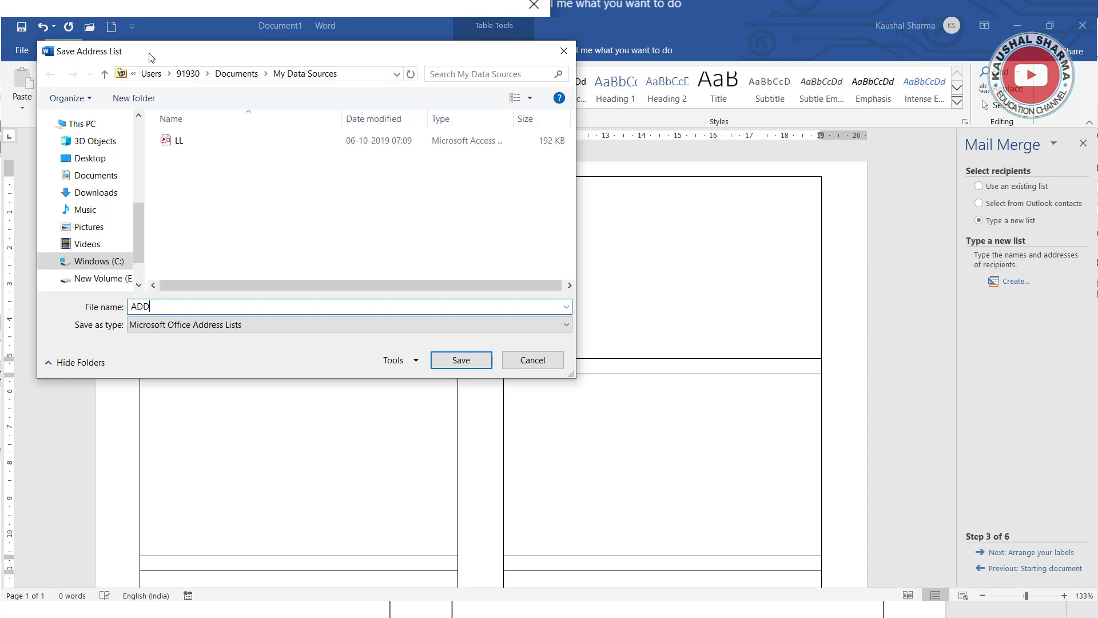
text(RESS)
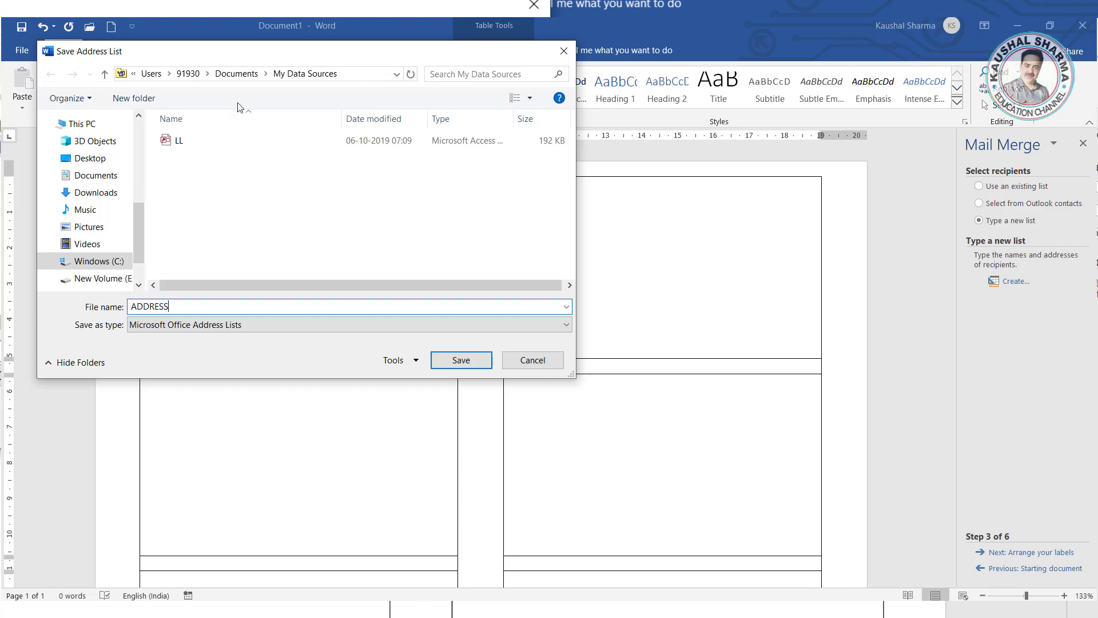
click(461, 360)
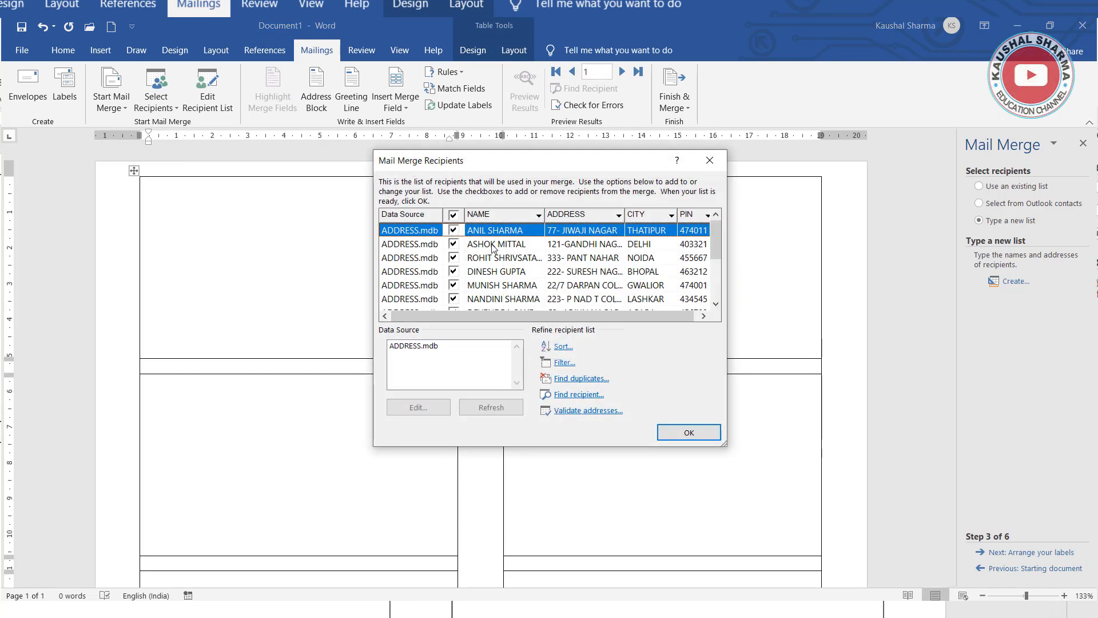
scroll(478, 237, down, 1)
scroll(486, 252, down, 1)
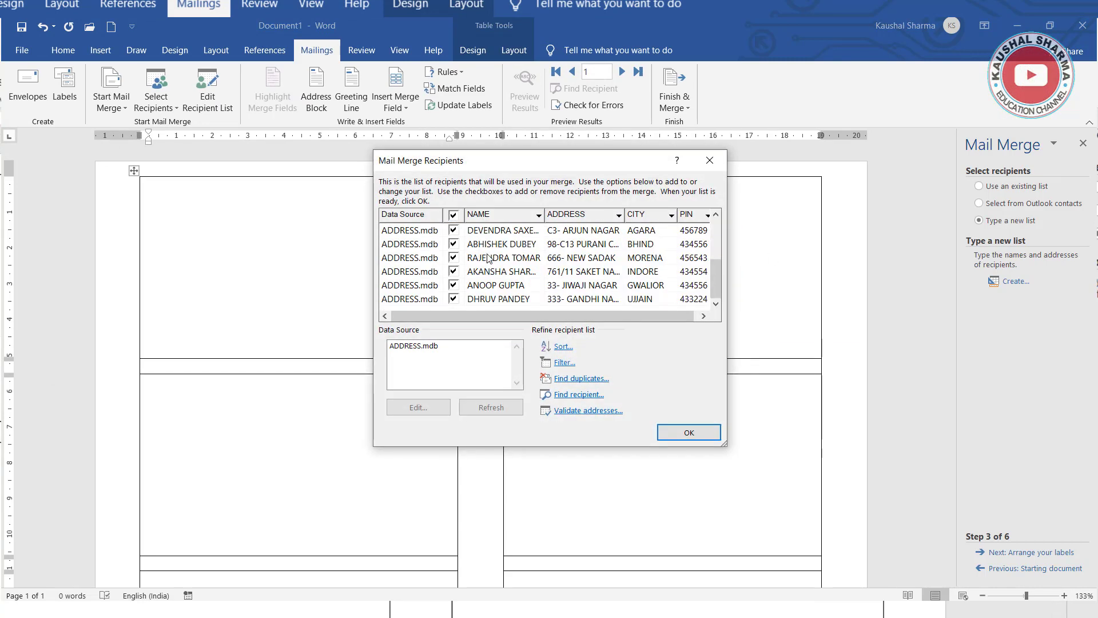
scroll(489, 260, up, 2)
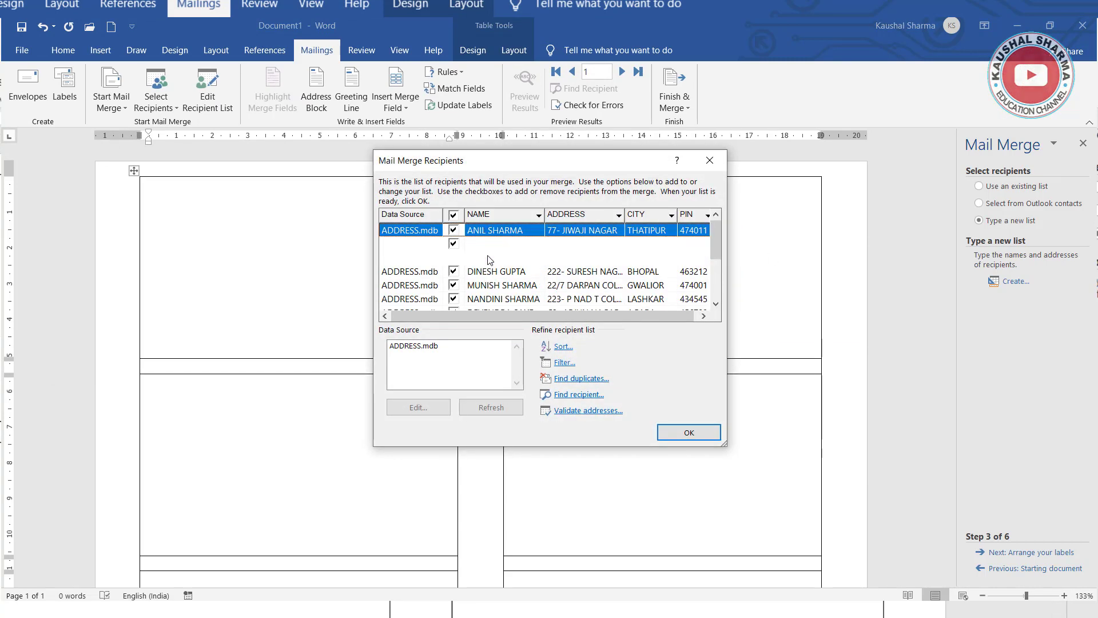
click(677, 436)
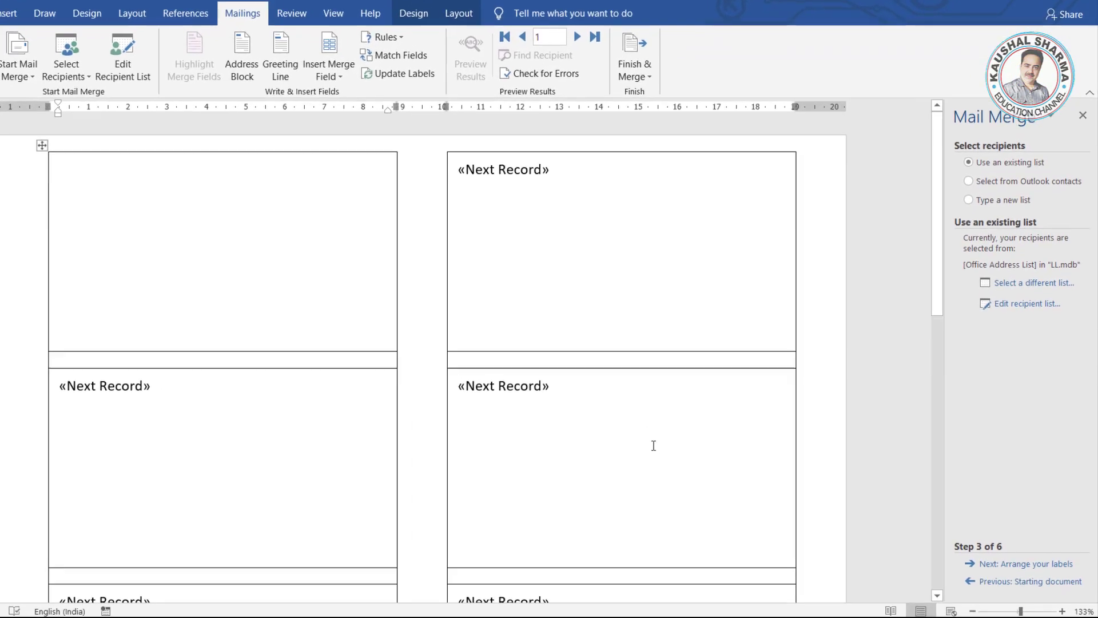
Go to Arrange your labels, type 'NAME :' in the first label and list the merge fields.
click(988, 566)
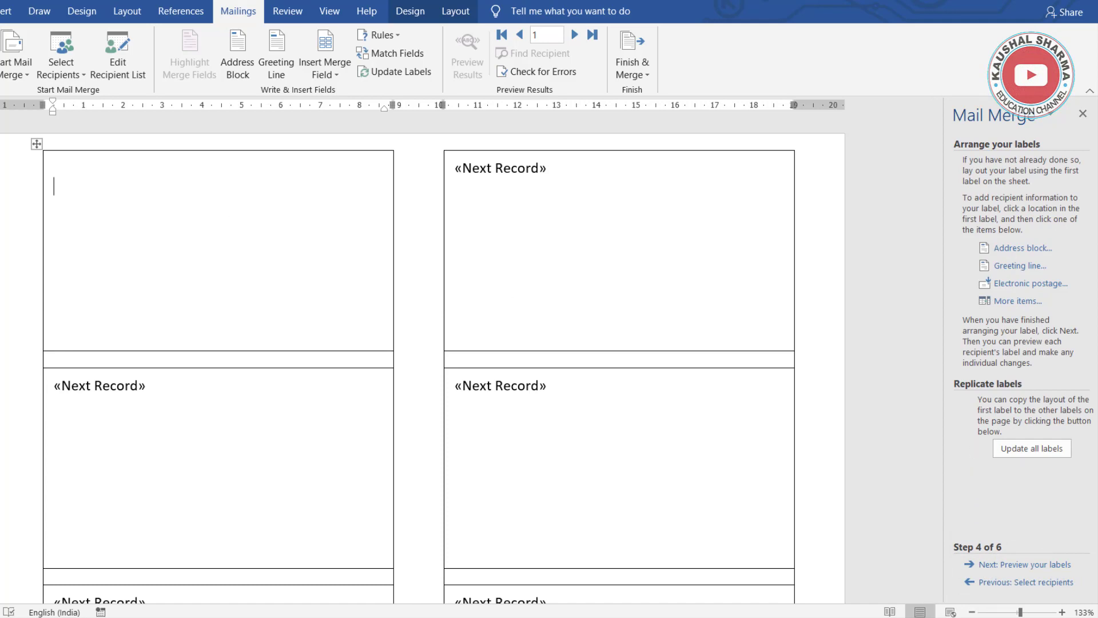
click(114, 196)
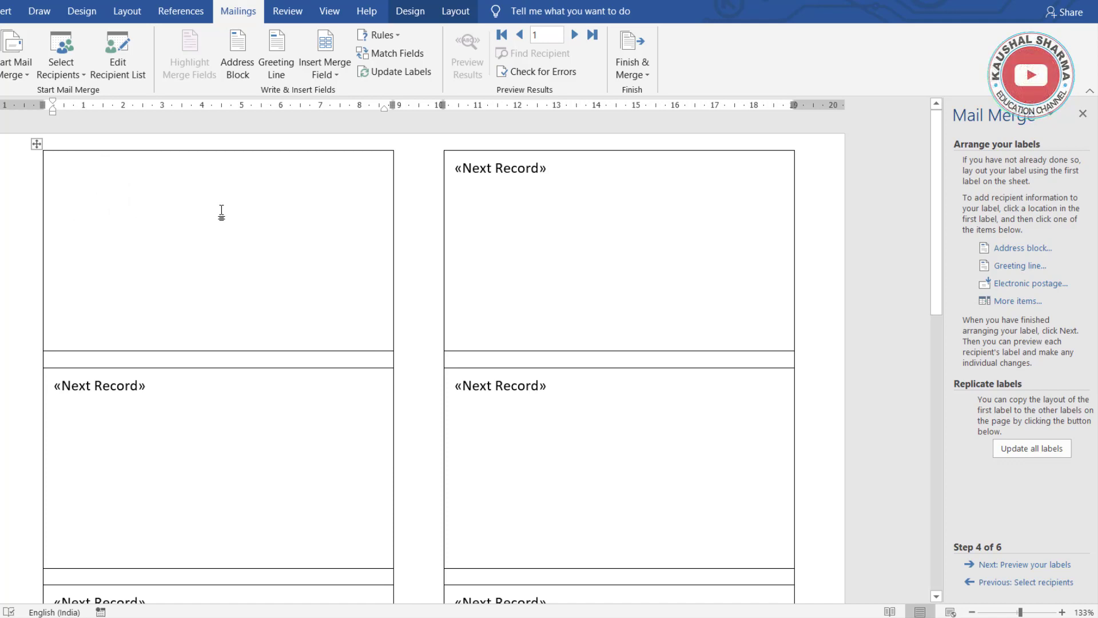
text(NA)
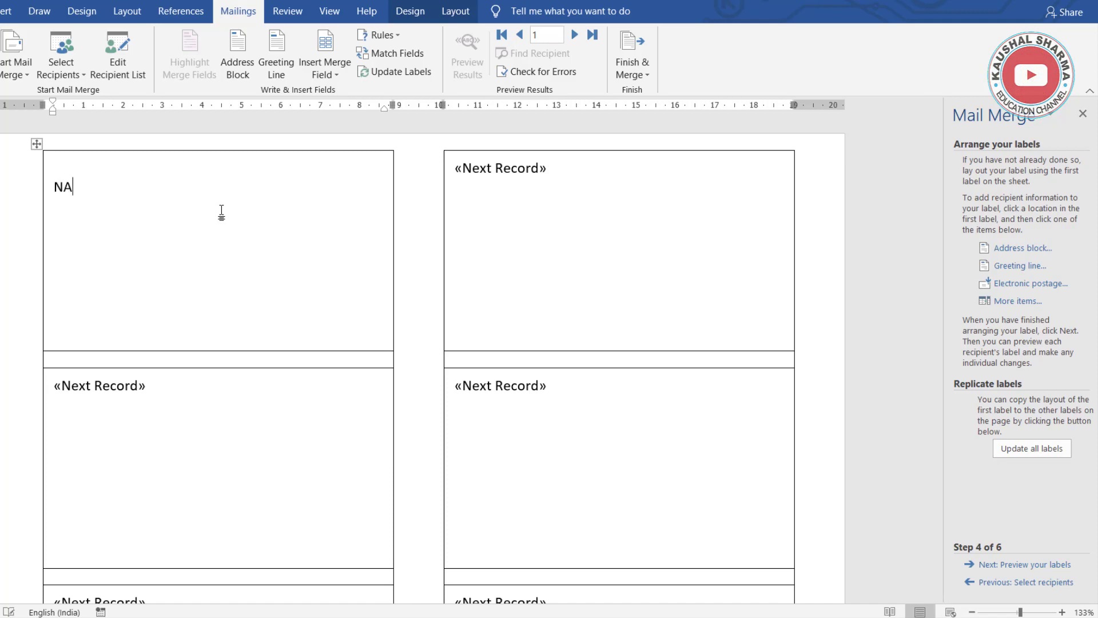
text(ME   :)
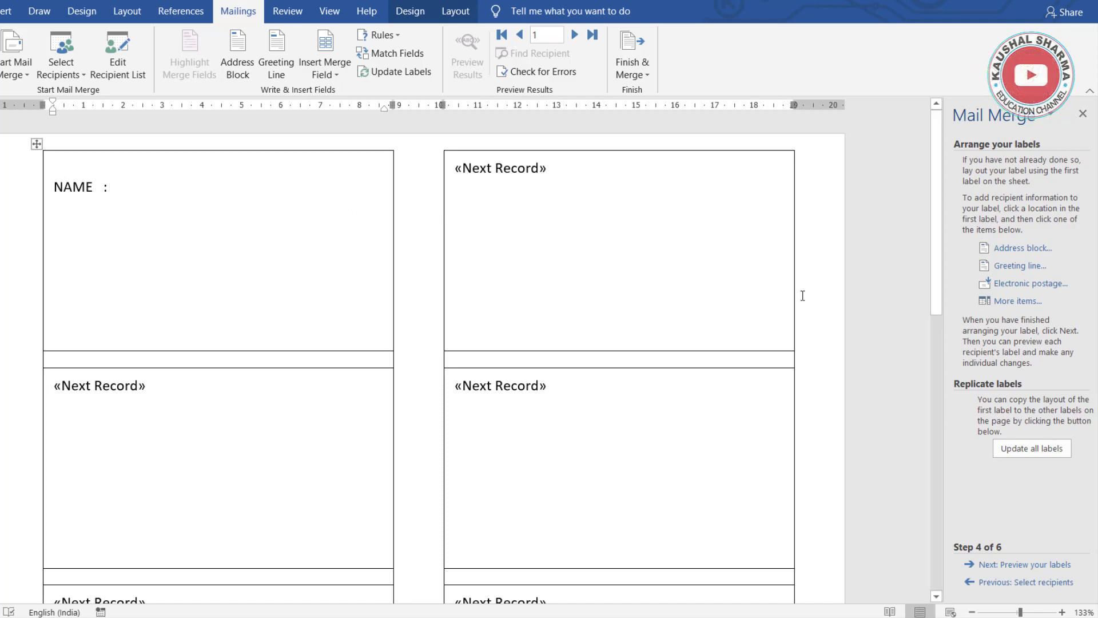
click(1019, 302)
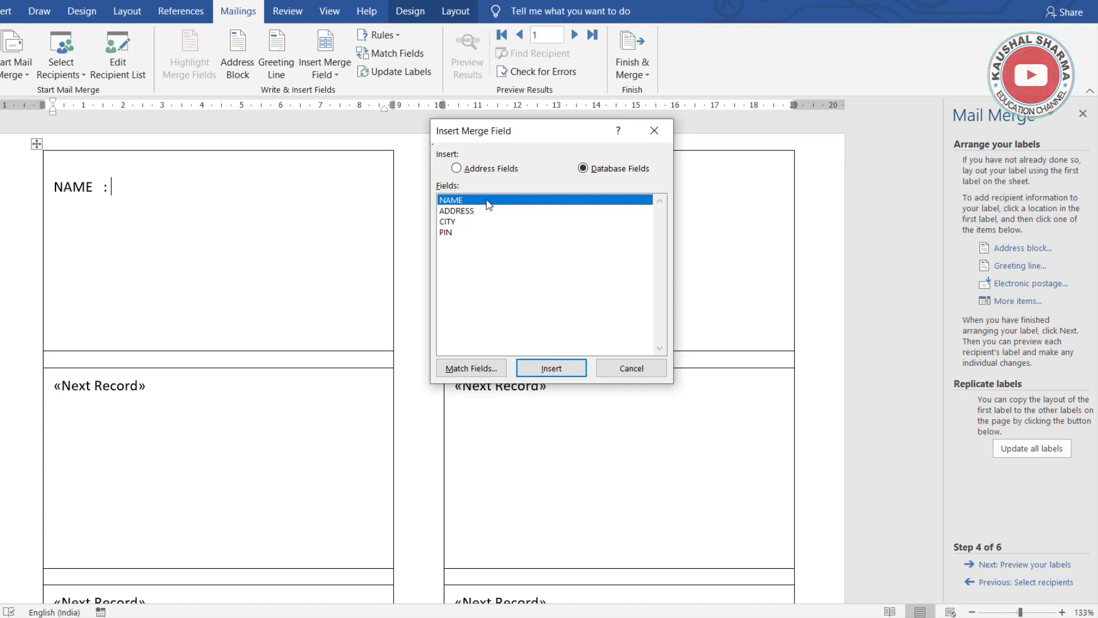
Insert the «NAME» field after 'NAME :' and start a new line.
click(550, 369)
click(632, 370)
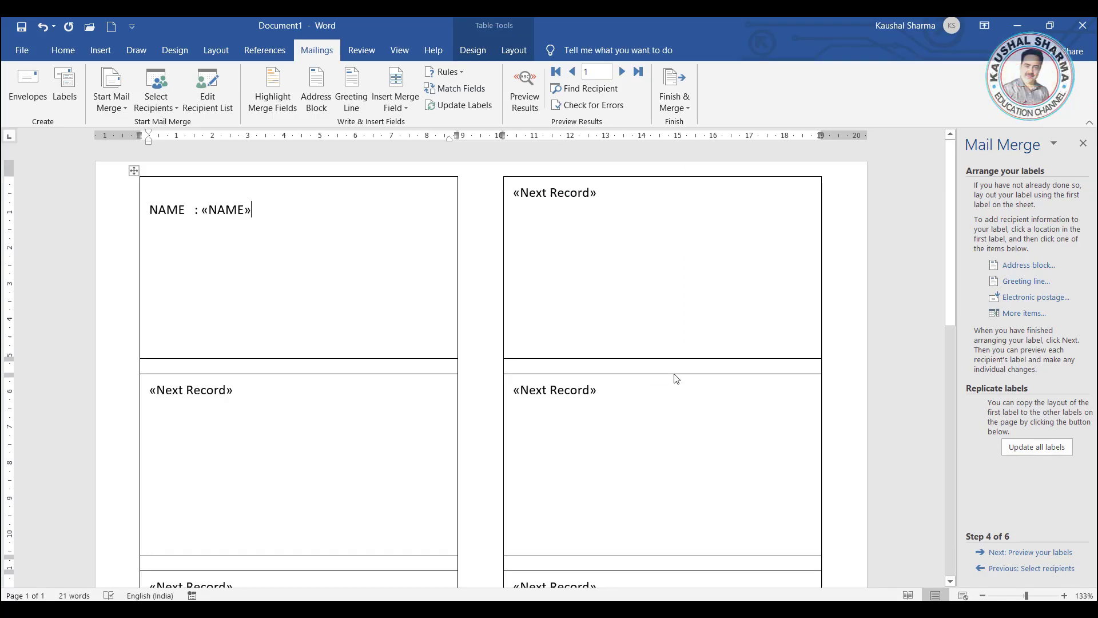
key(Return)
text(A)
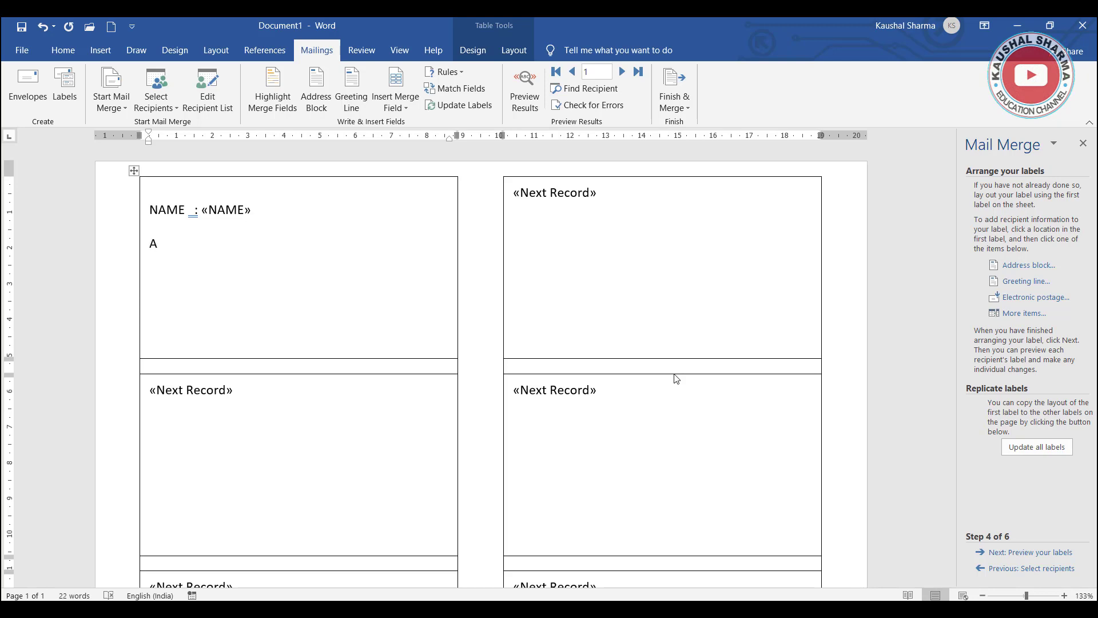
Add an 'ADDRESS : «ADDRESS»' line below the name in the first label.
text(DRES)
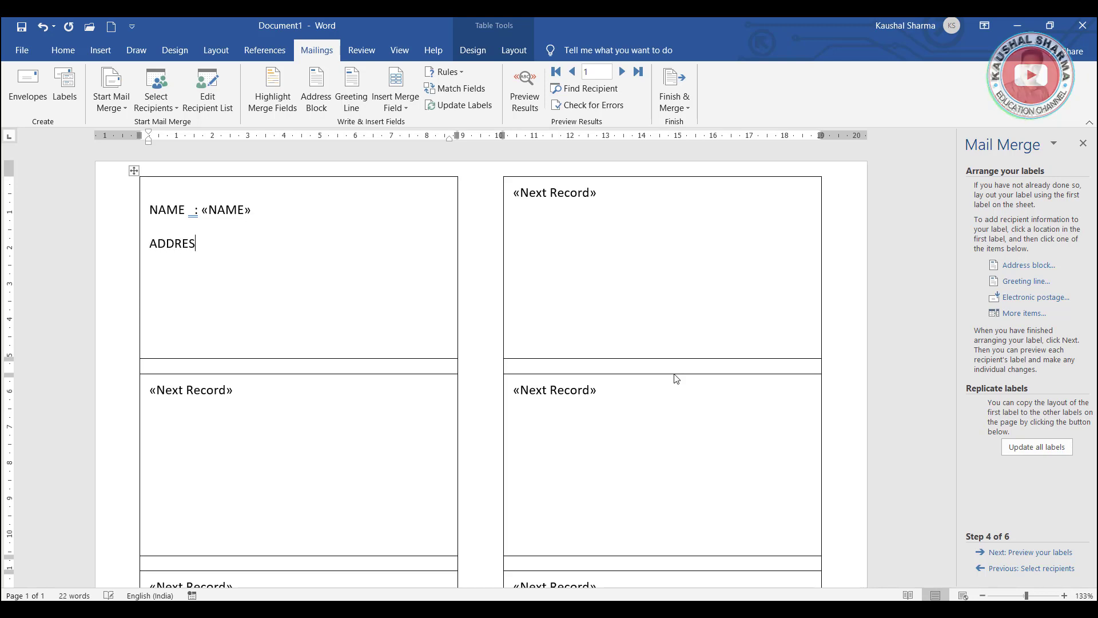
text(S :)
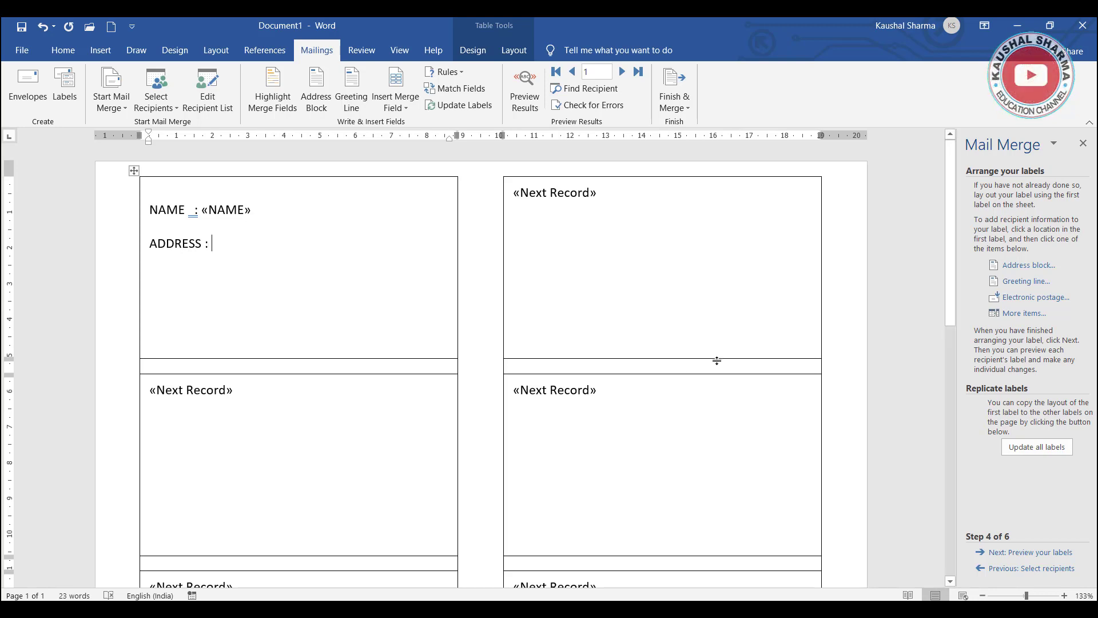
click(1019, 314)
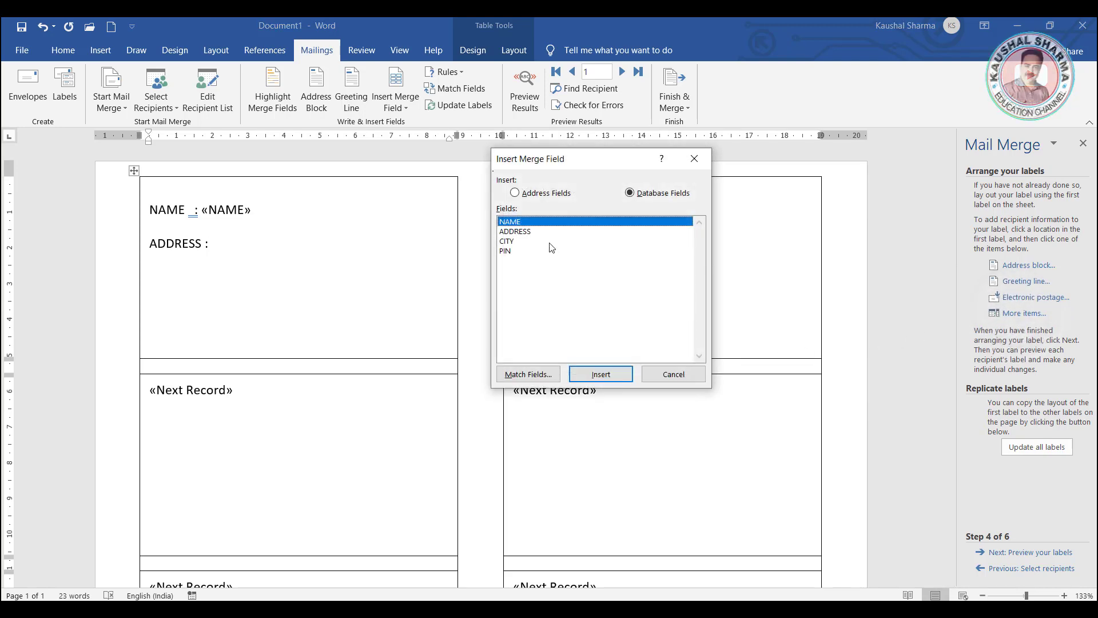
click(530, 231)
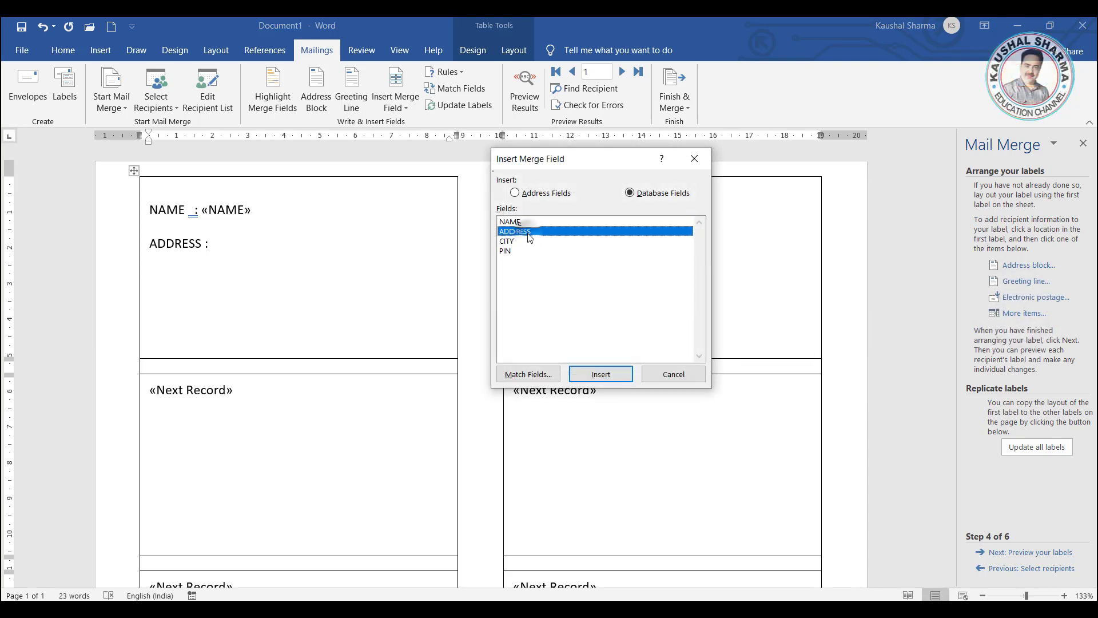
click(602, 375)
click(669, 374)
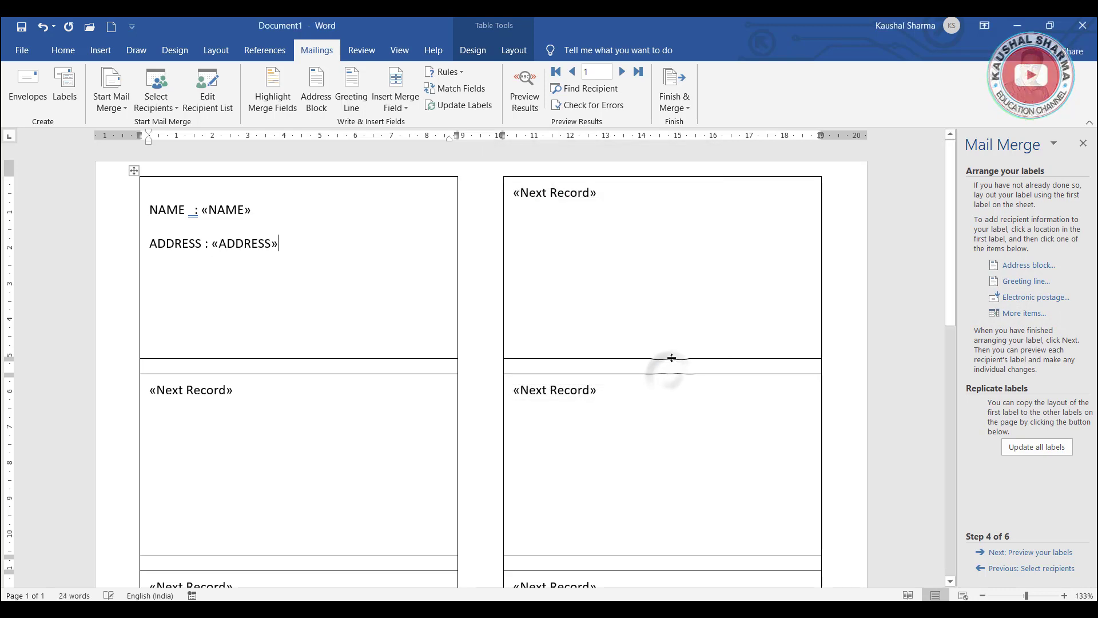
key(Return)
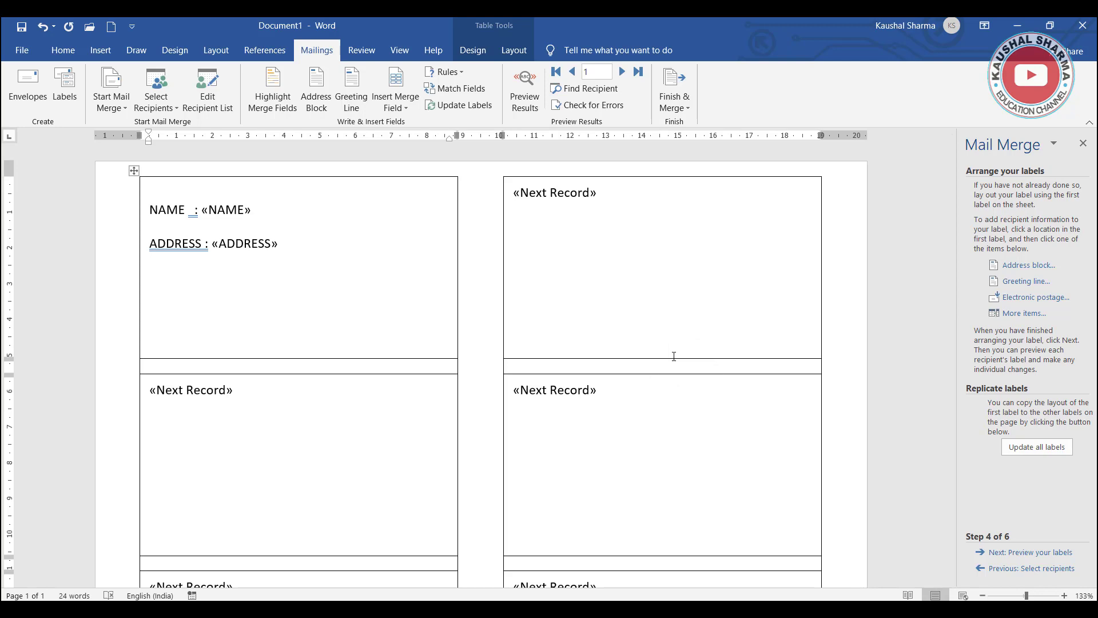
Add a 'CITY NAME : «CITY»' line to the first label.
text(CI)
text(Y NAME :)
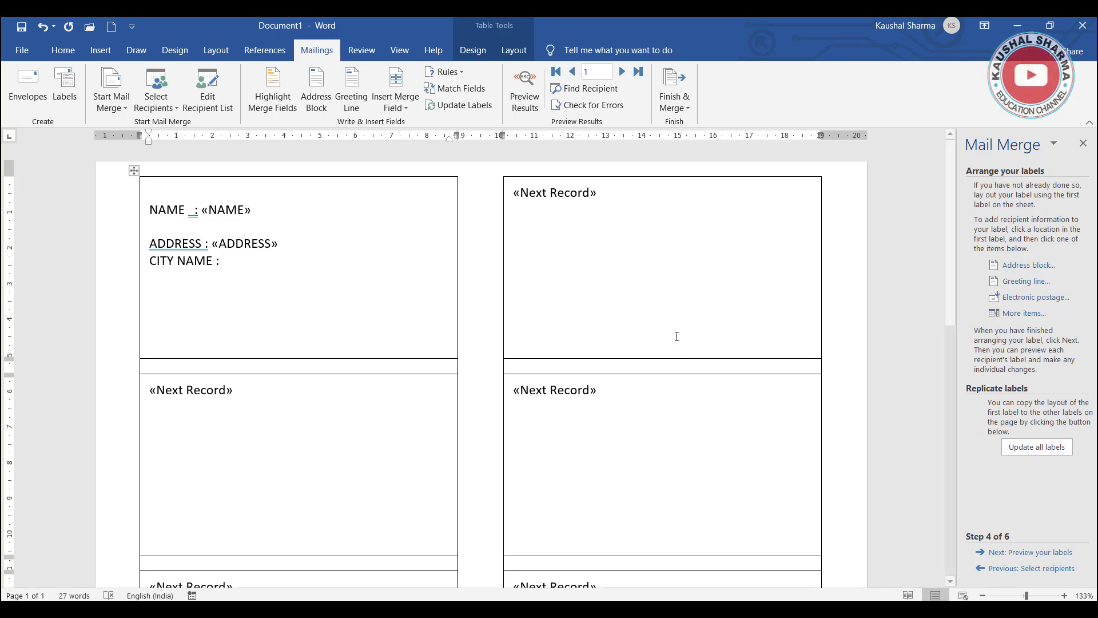
click(1021, 313)
click(630, 193)
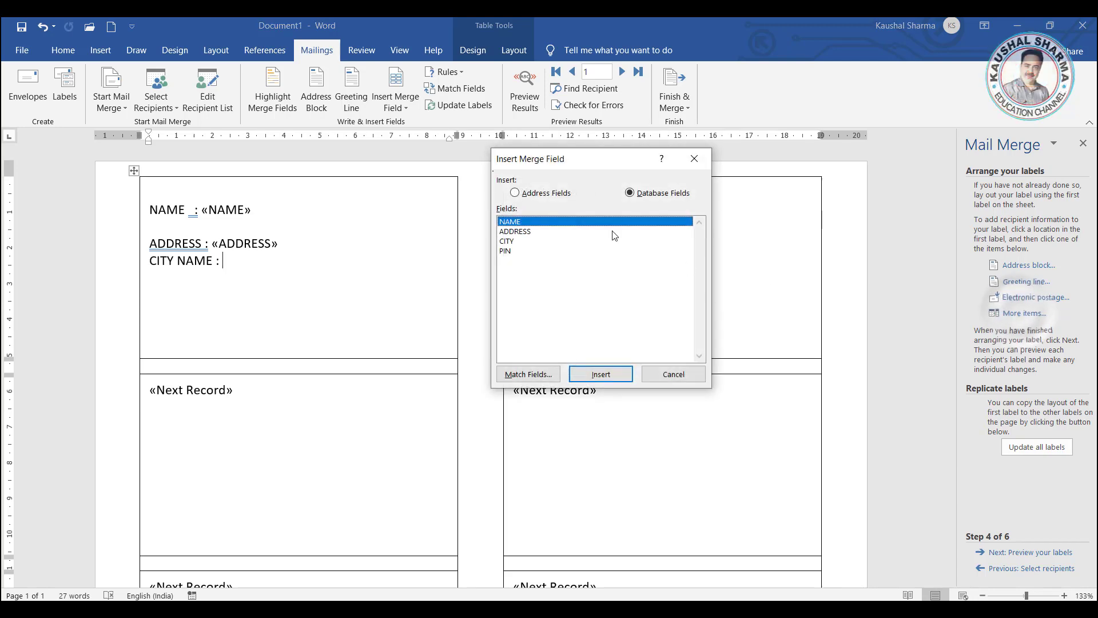
click(514, 240)
click(600, 373)
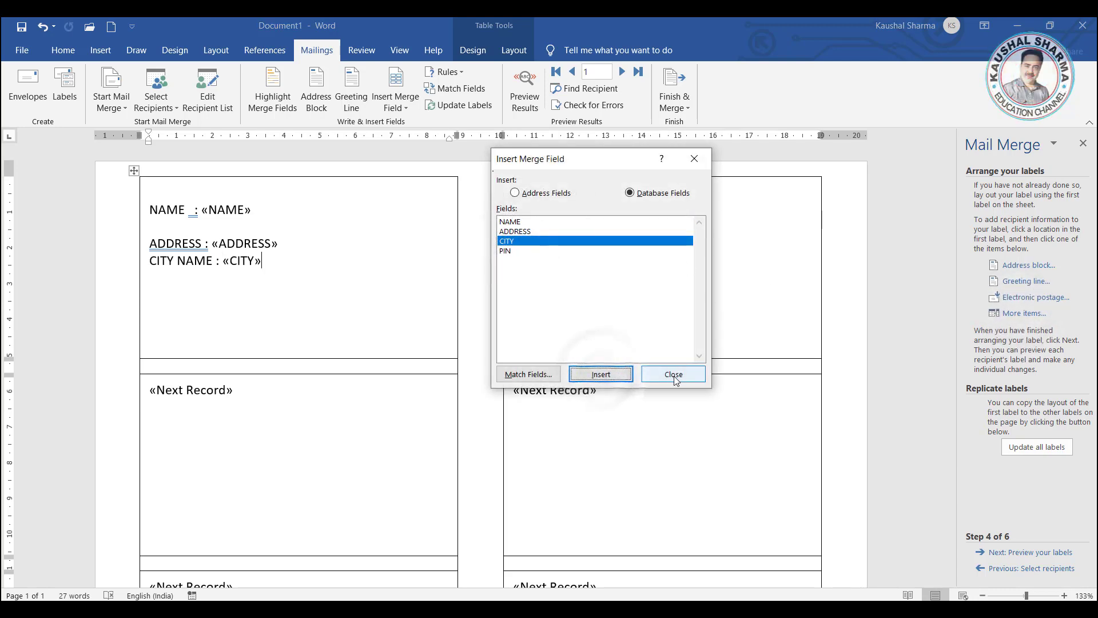
click(672, 375)
key(Return)
text(PIN)
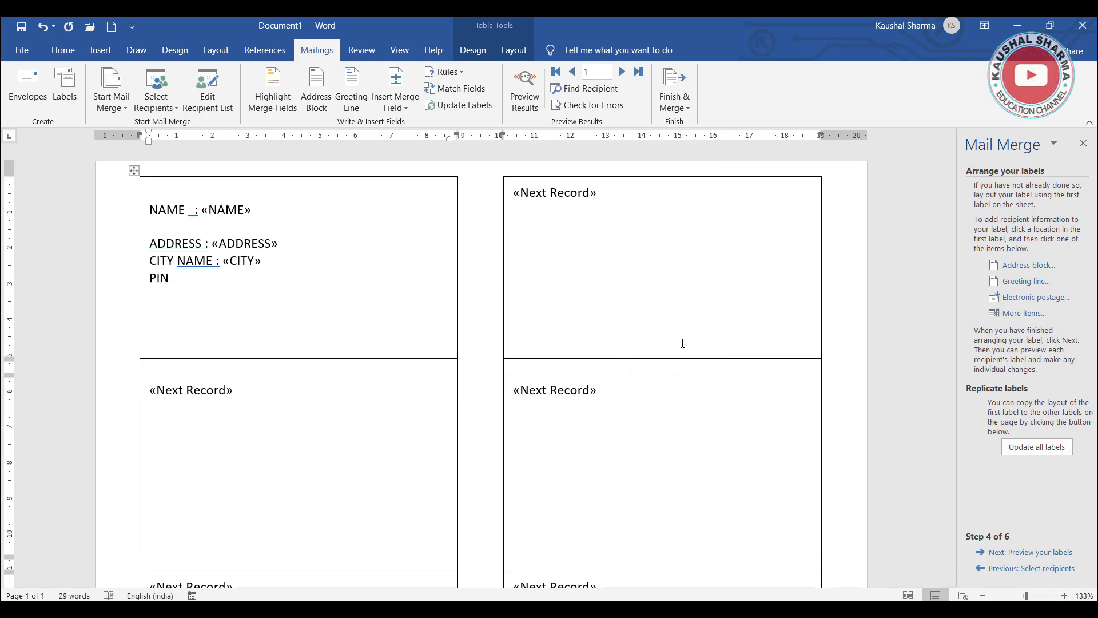
Add a 'PIN CODE : «PIN»' line below the city.
text(C)
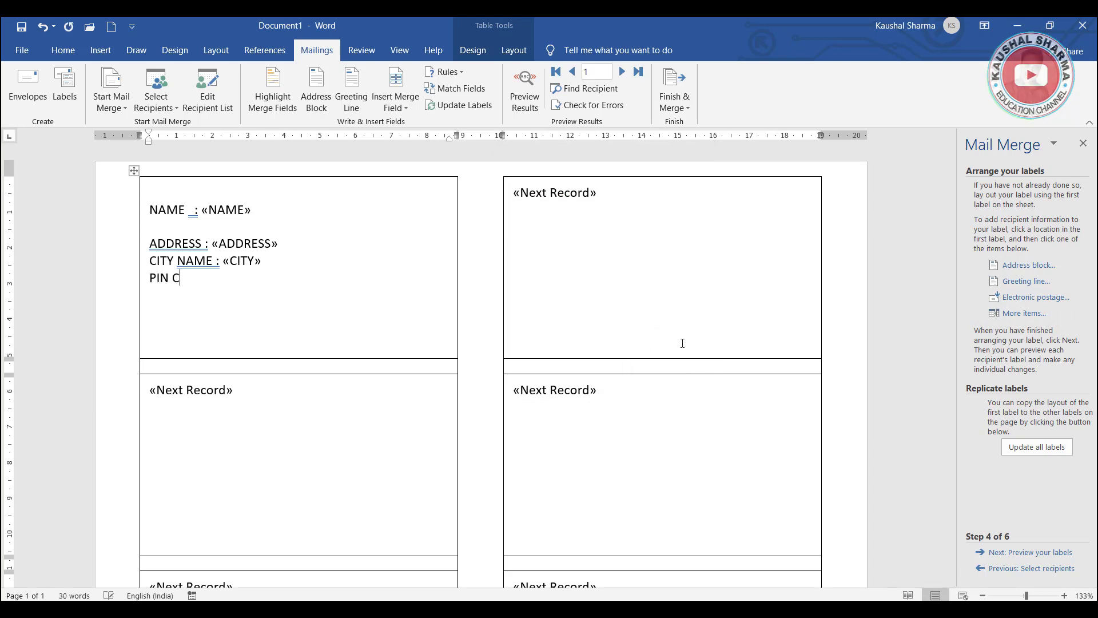
text(ODE :)
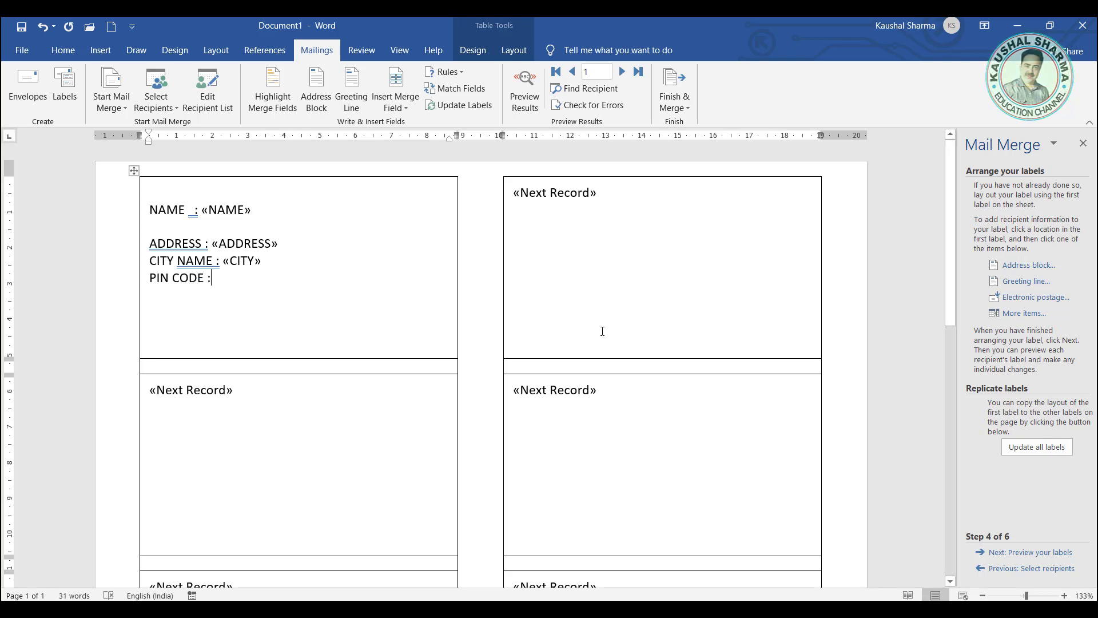
click(1024, 313)
click(506, 251)
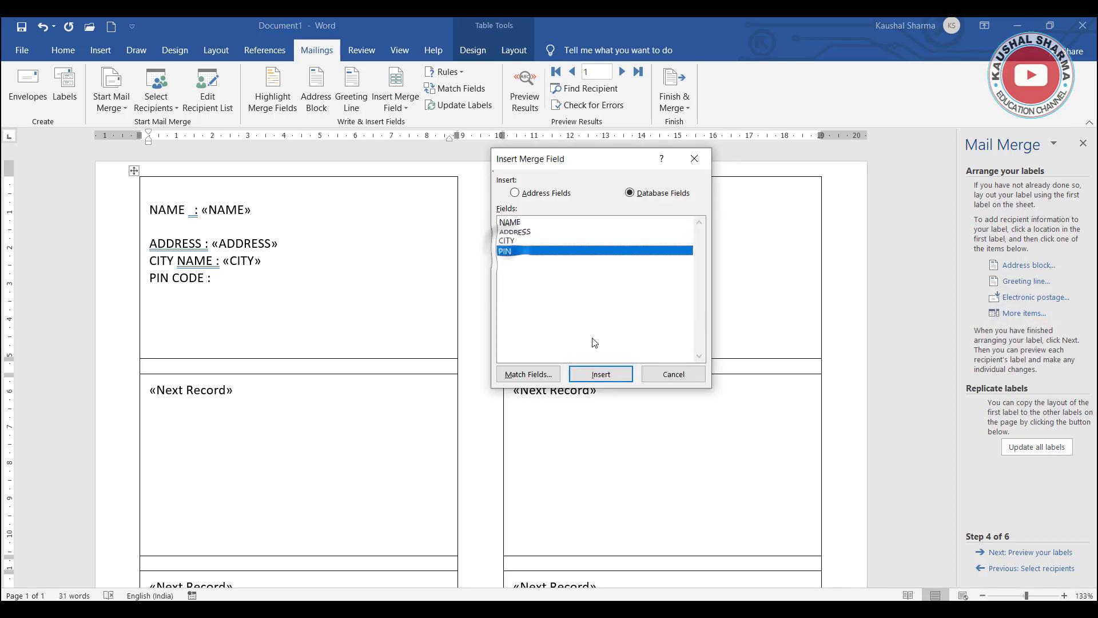
click(601, 375)
click(669, 377)
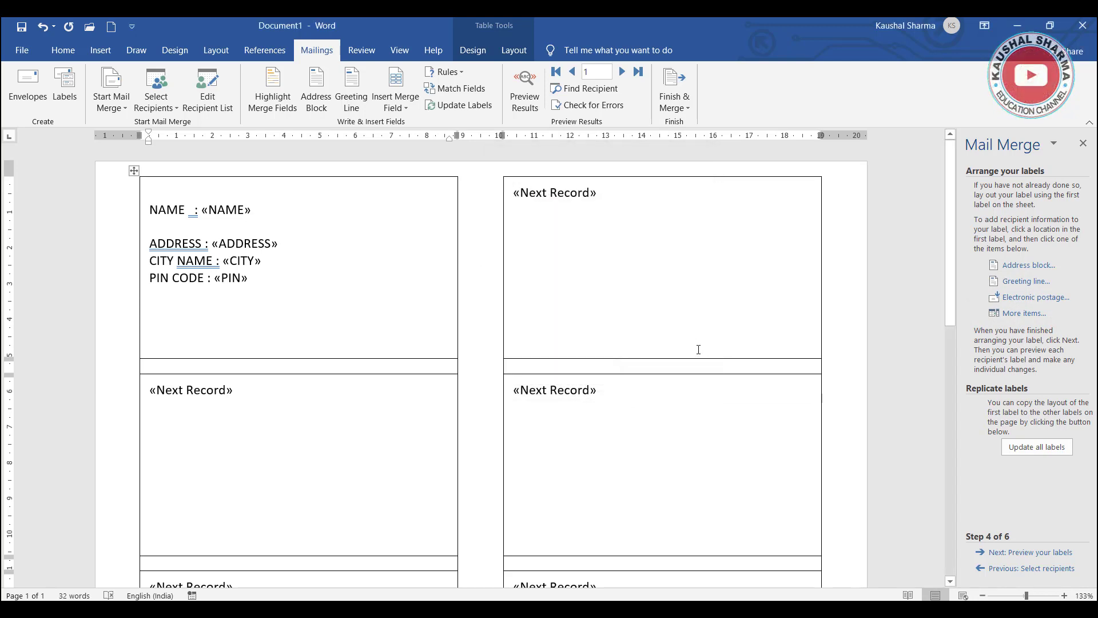
key(Return)
Add a blank line above NAME and make «NAME» bold, underlined, 12 pt and red.
click(150, 210)
key(Return)
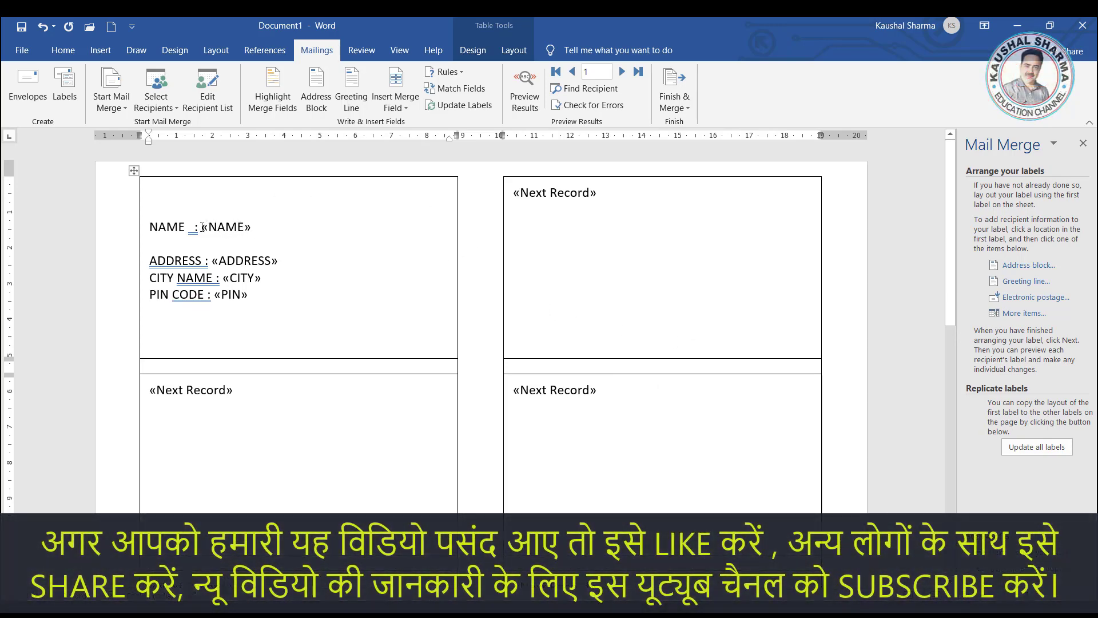
drag(204, 226, 251, 230)
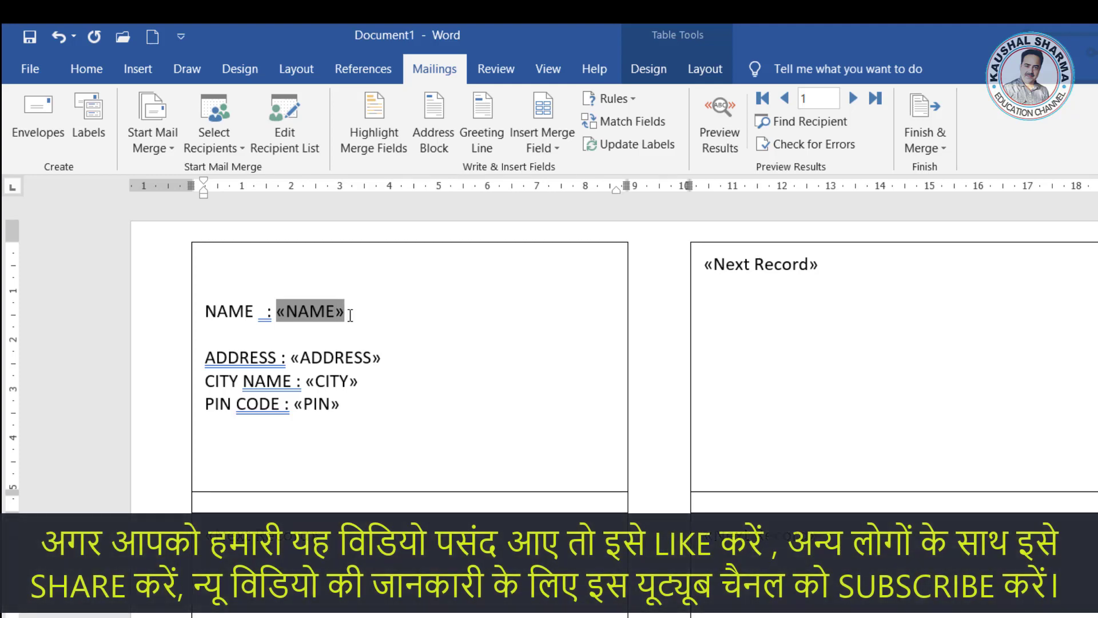
drag(344, 315, 351, 314)
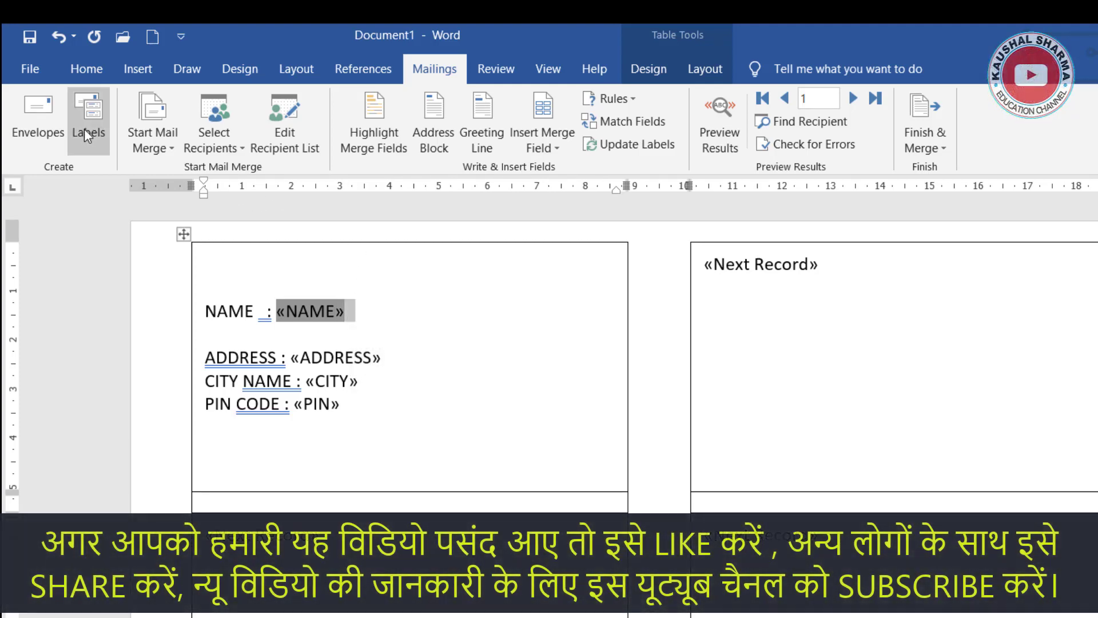
click(83, 69)
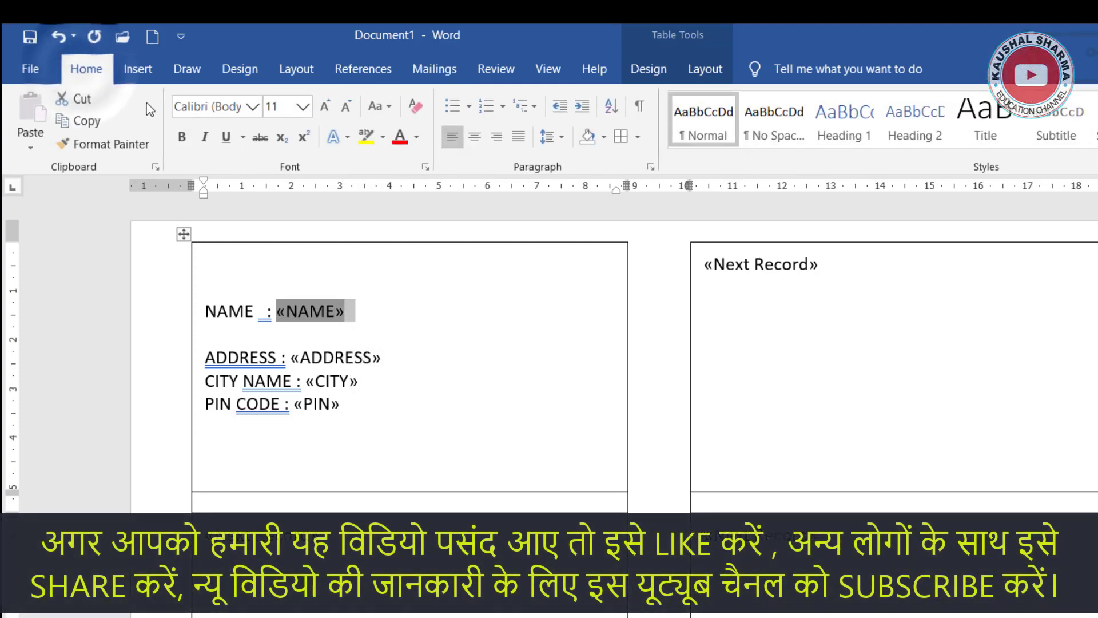
click(184, 138)
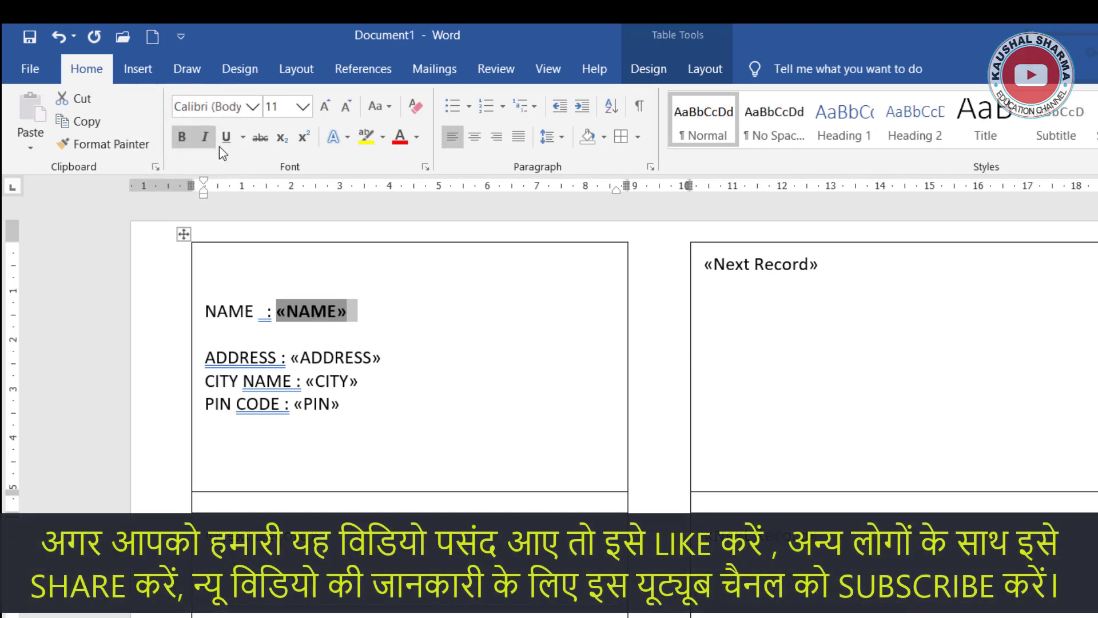
click(226, 138)
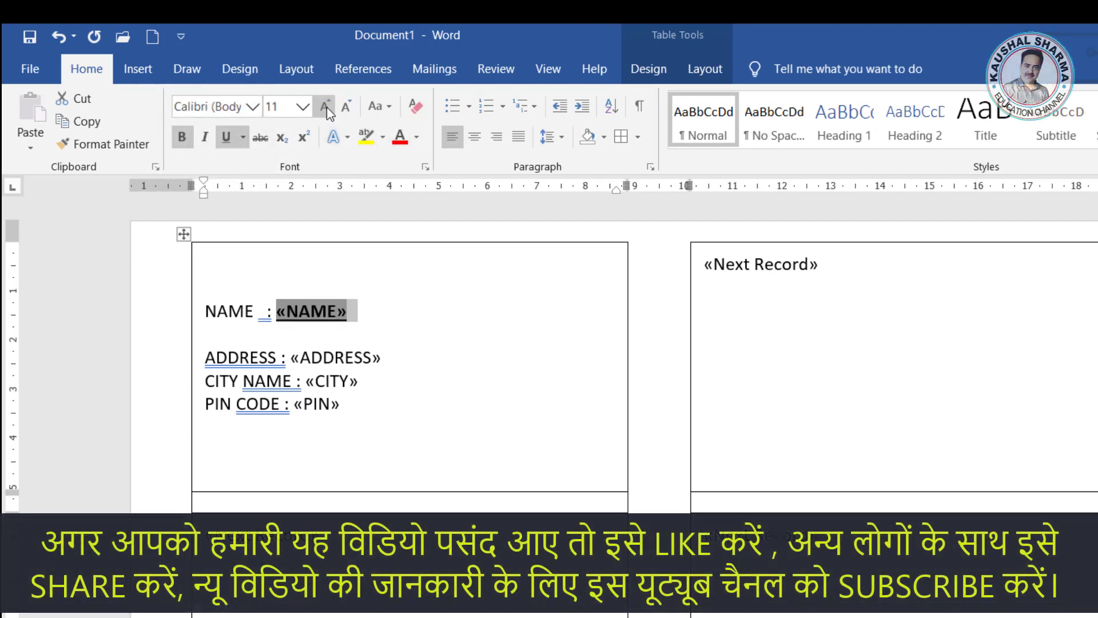
click(327, 107)
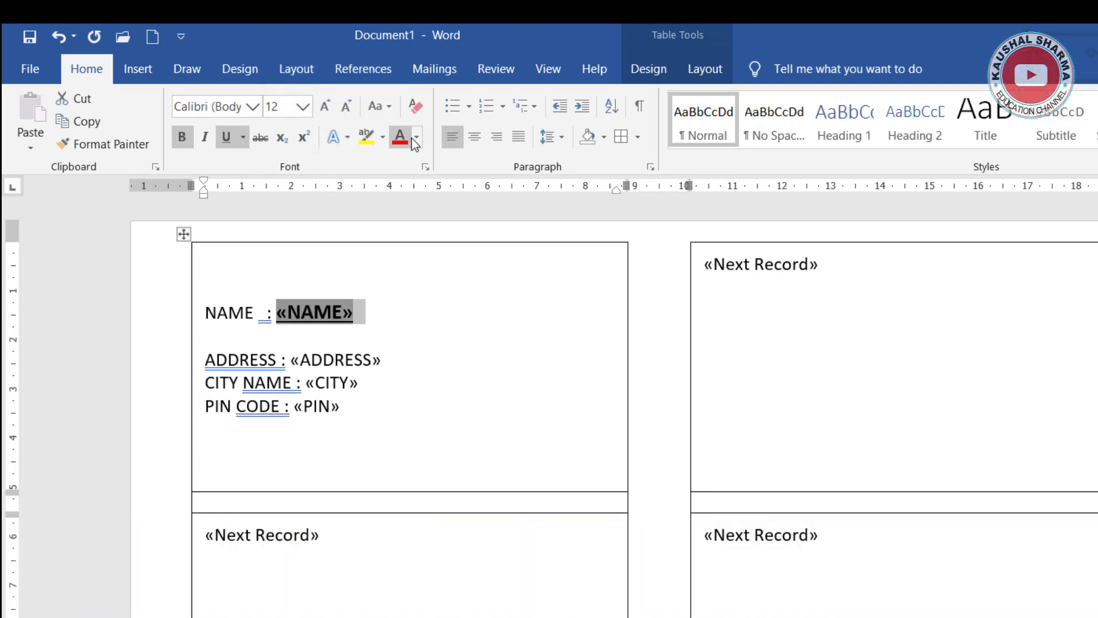
click(417, 138)
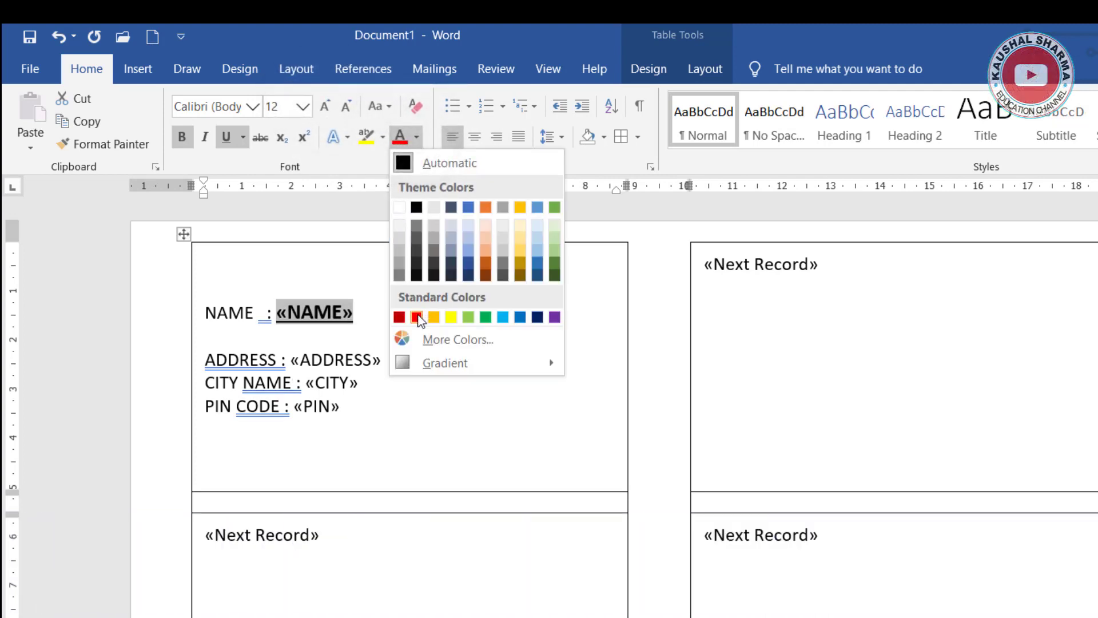
click(417, 316)
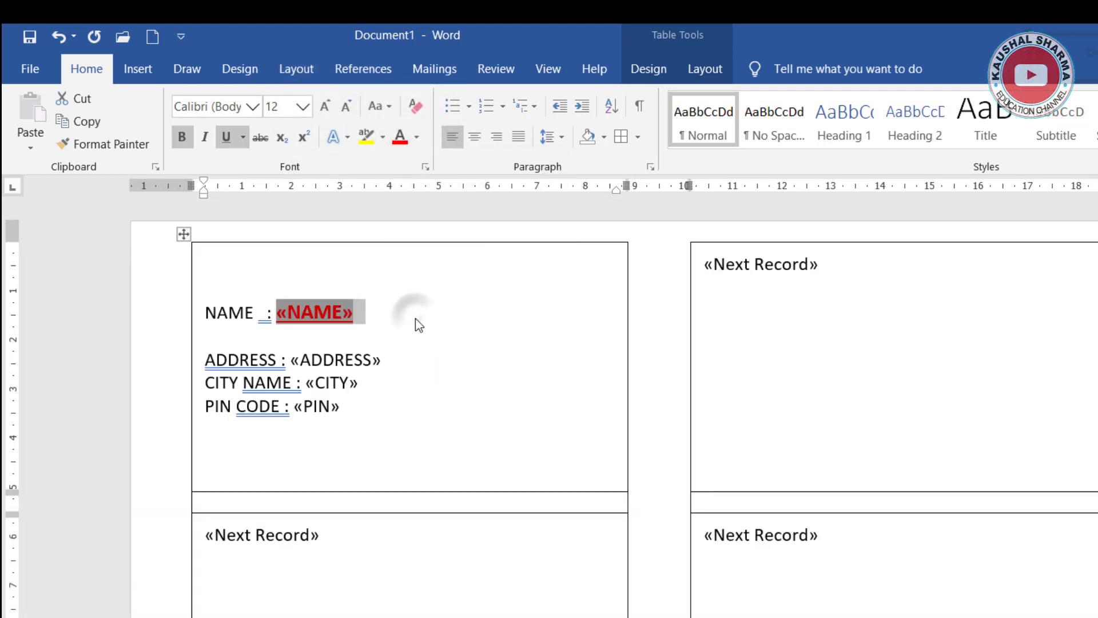
click(402, 384)
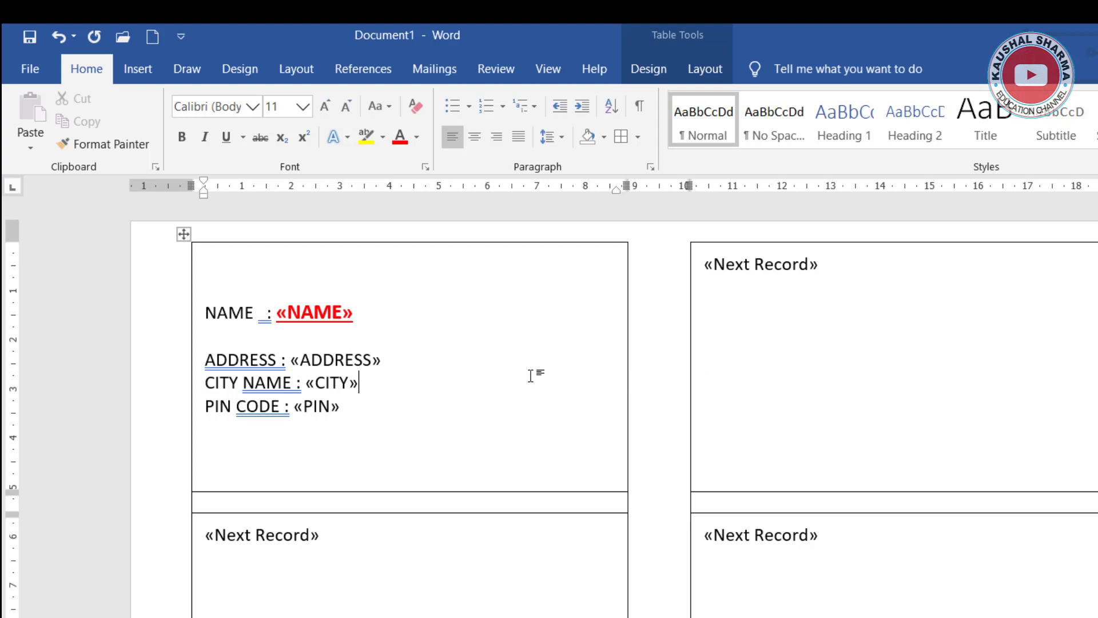
Run Update Labels so every label copies the first label's fields and formatting.
click(439, 80)
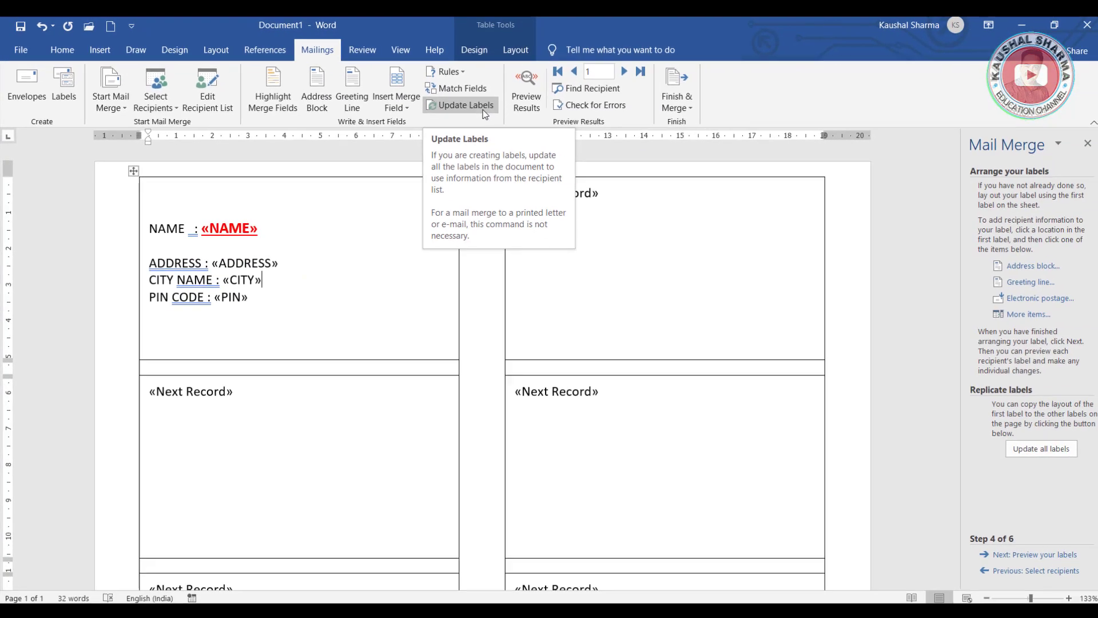
click(482, 107)
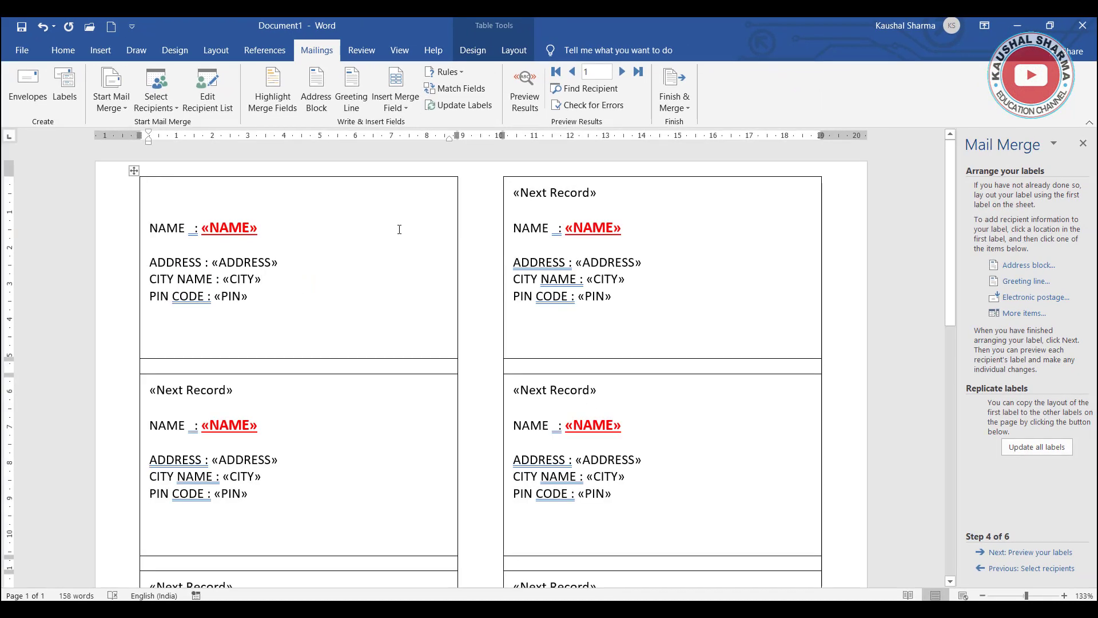
scroll(493, 280, down, 5)
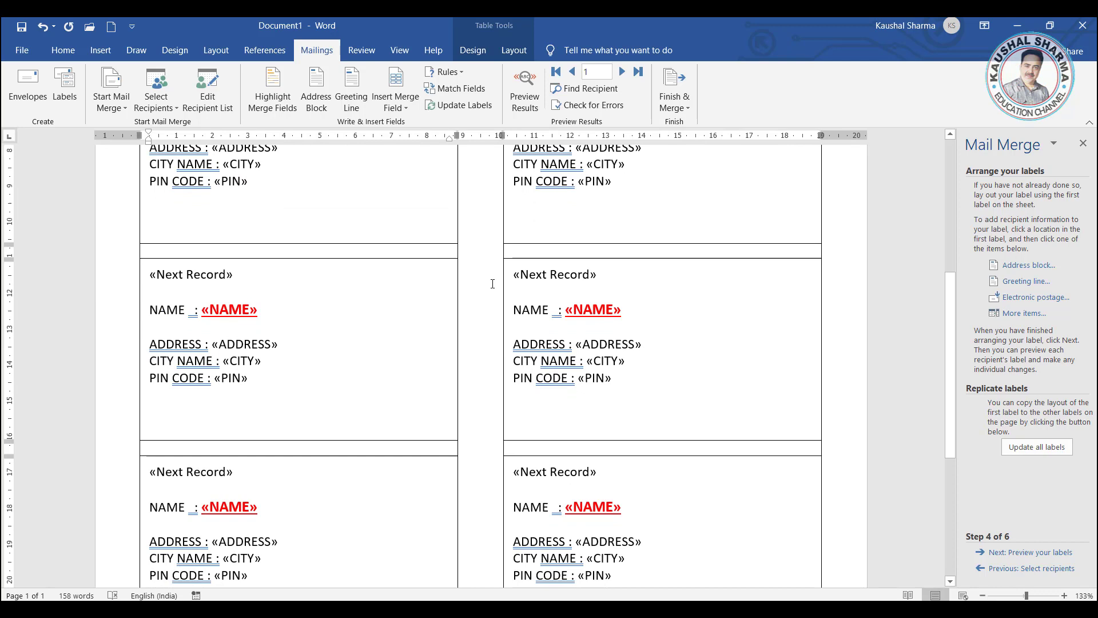
scroll(492, 284, down, 2)
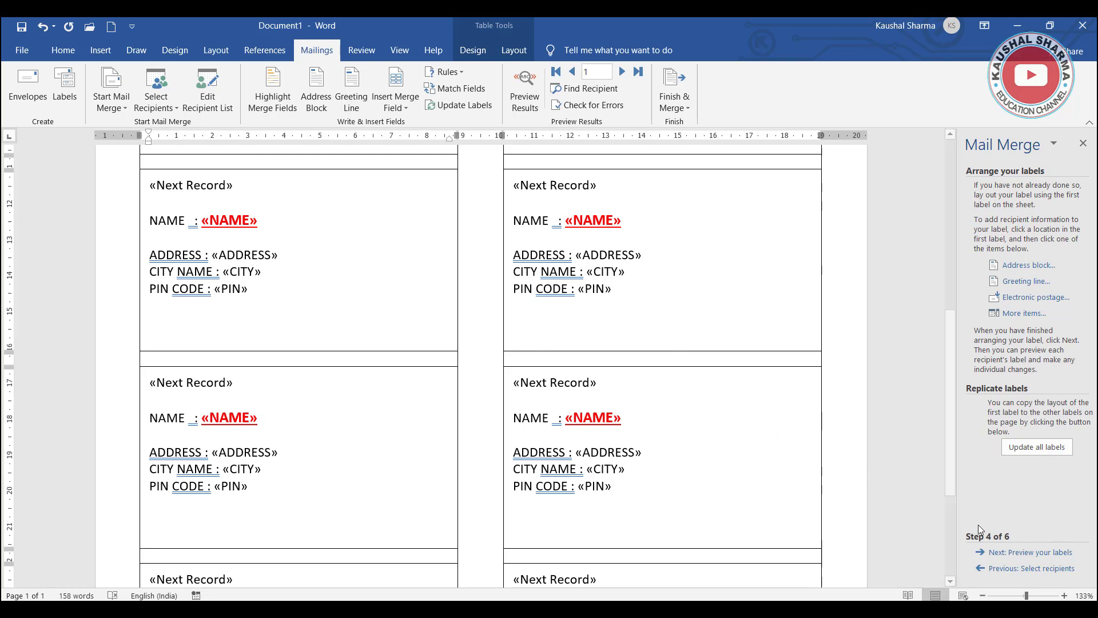
click(1006, 553)
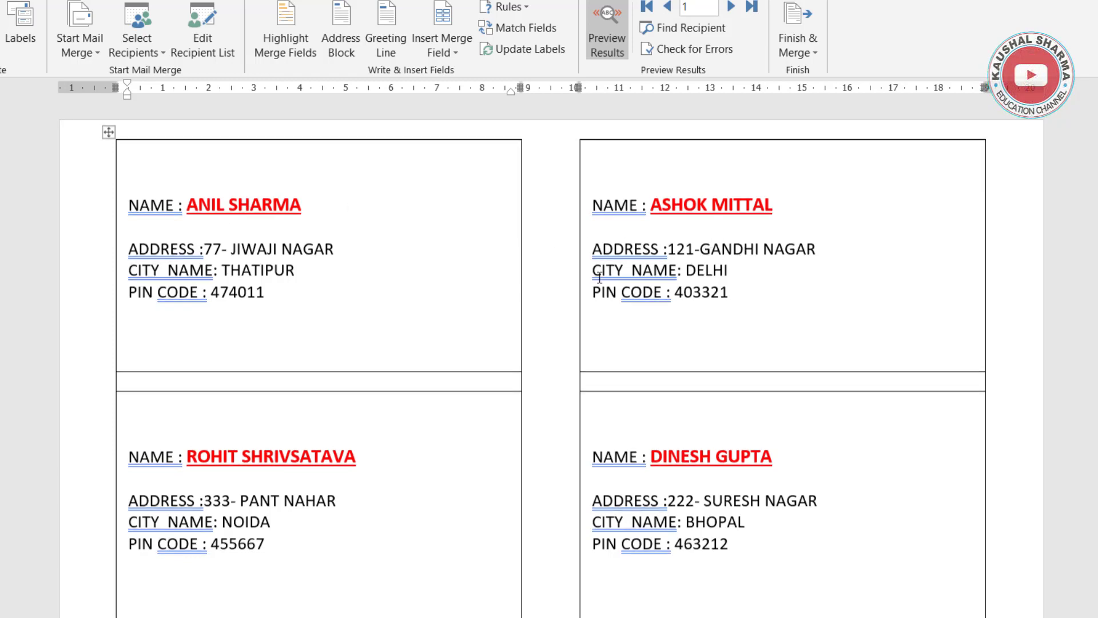
scroll(600, 277, down, 4)
scroll(570, 296, down, 4)
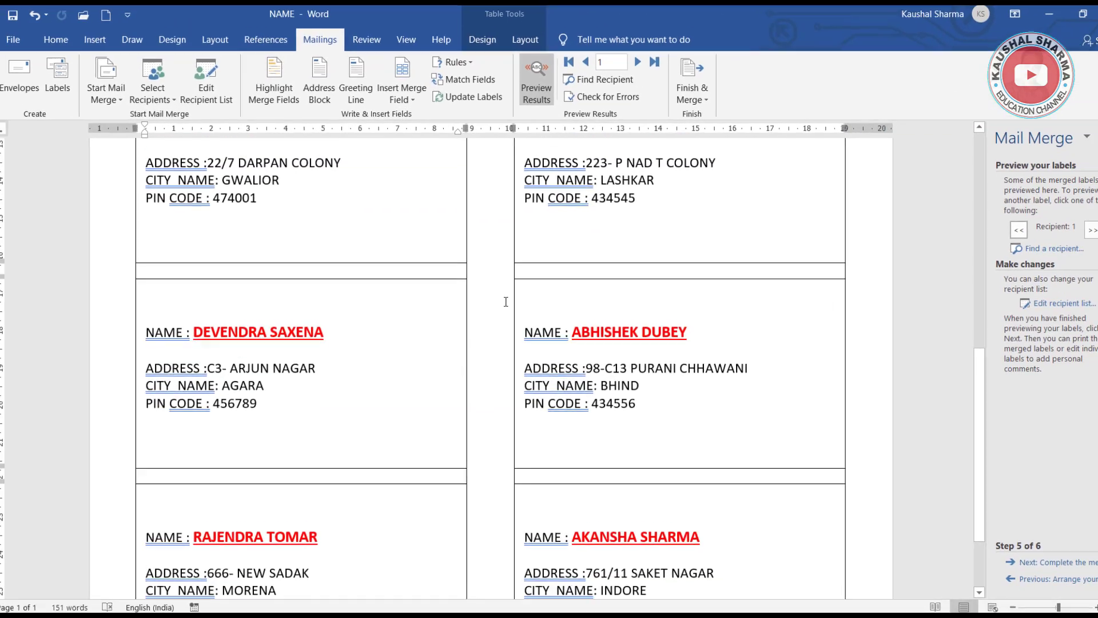
scroll(496, 301, down, 3)
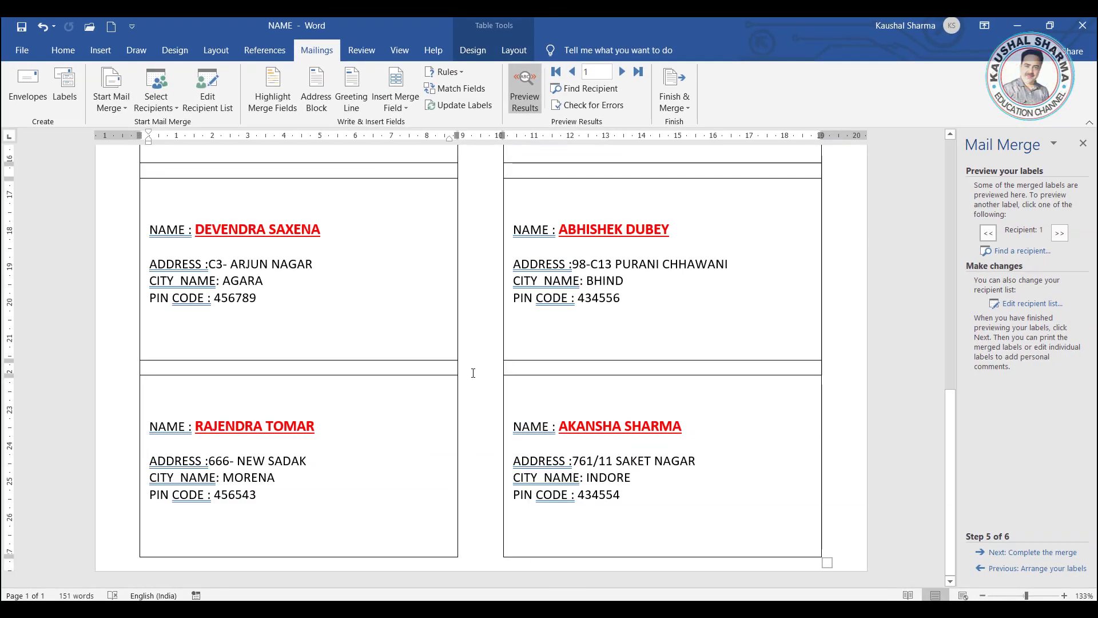
scroll(473, 373, up, 3)
scroll(473, 378, up, 3)
scroll(474, 398, up, 4)
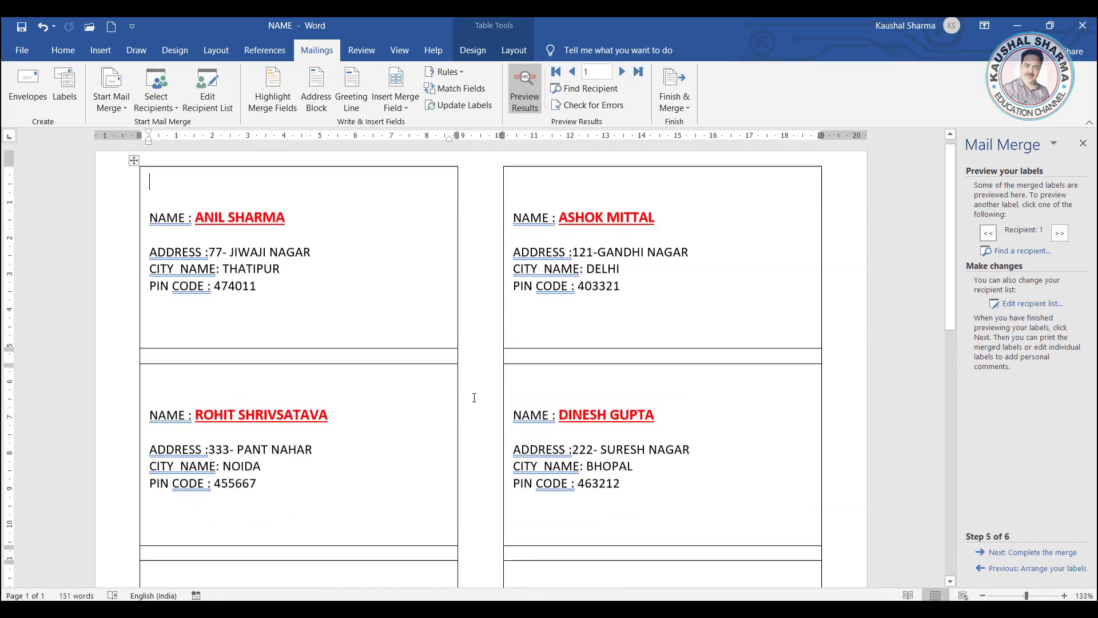
scroll(474, 398, up, 1)
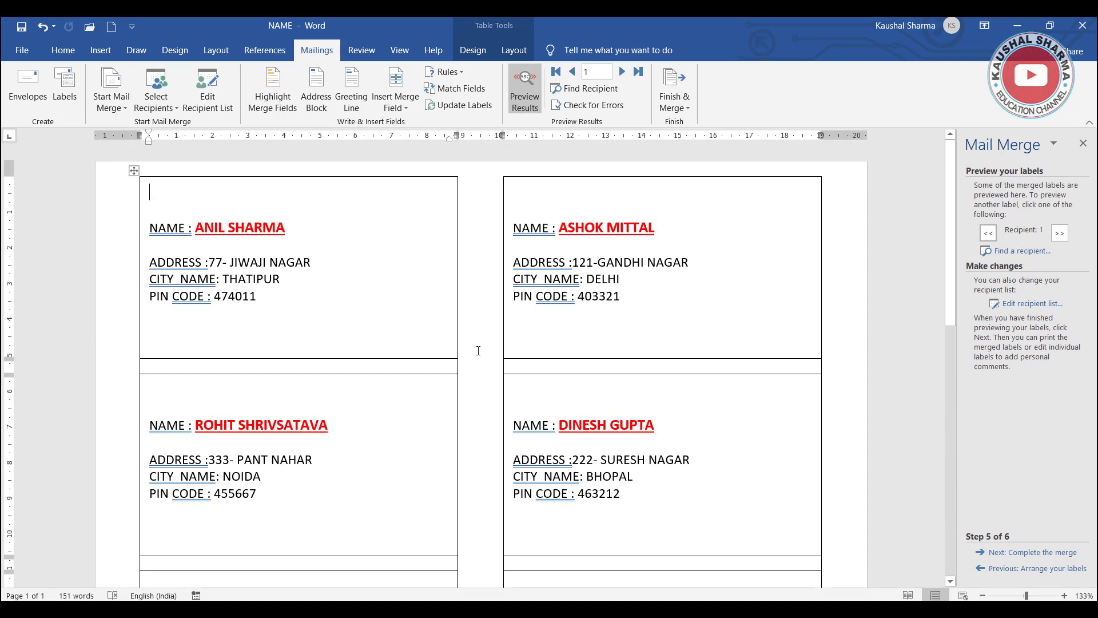
scroll(478, 350, down, 1)
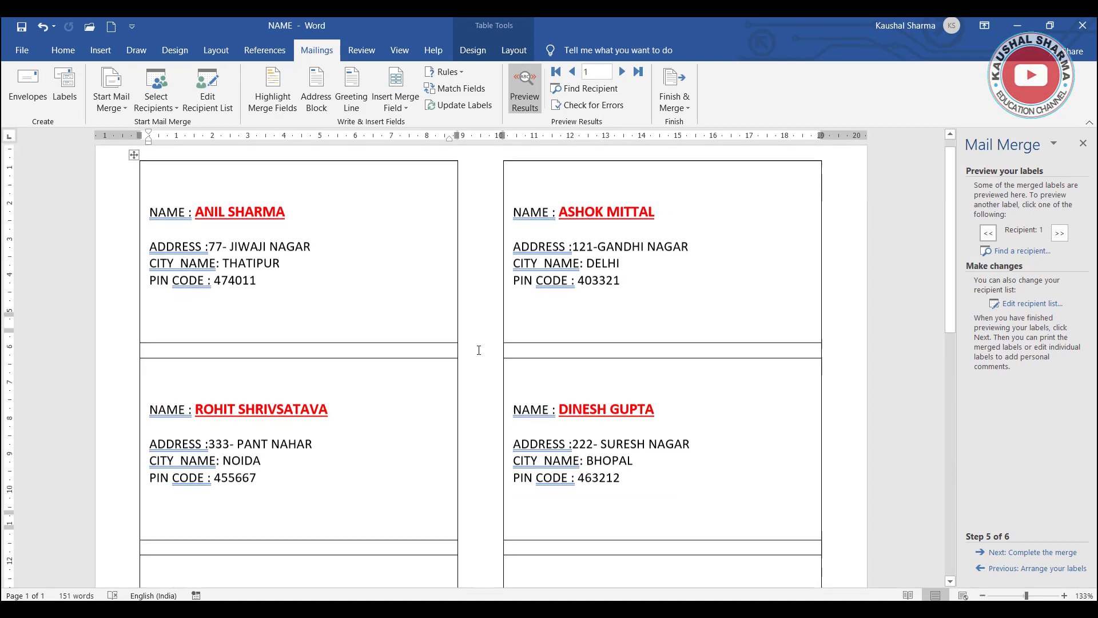
scroll(479, 350, down, 1)
scroll(479, 350, down, 3)
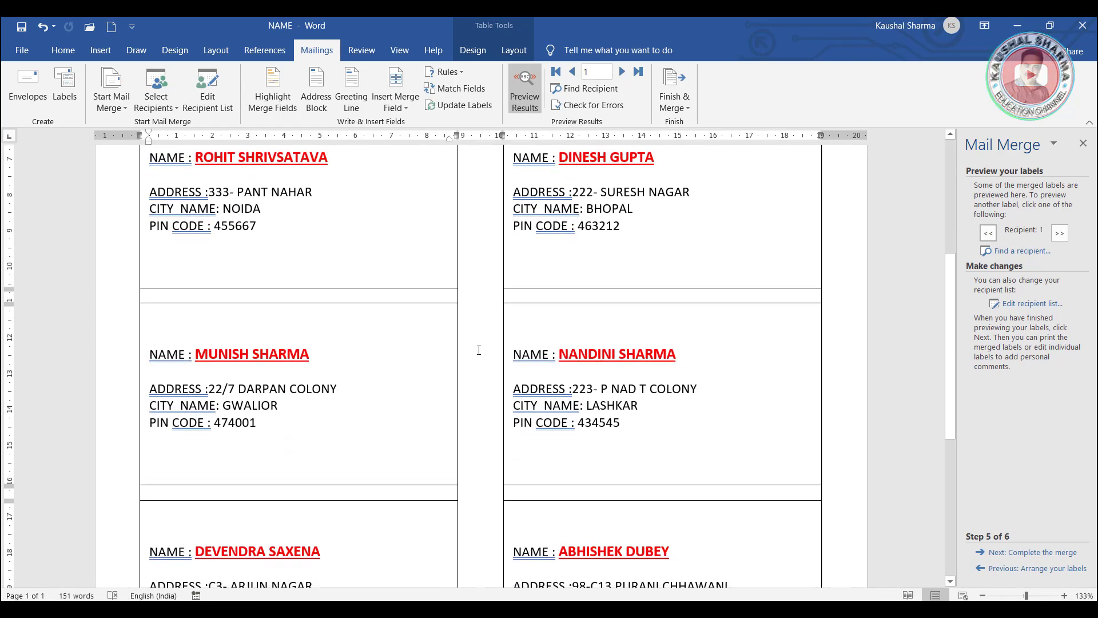
scroll(479, 350, down, 4)
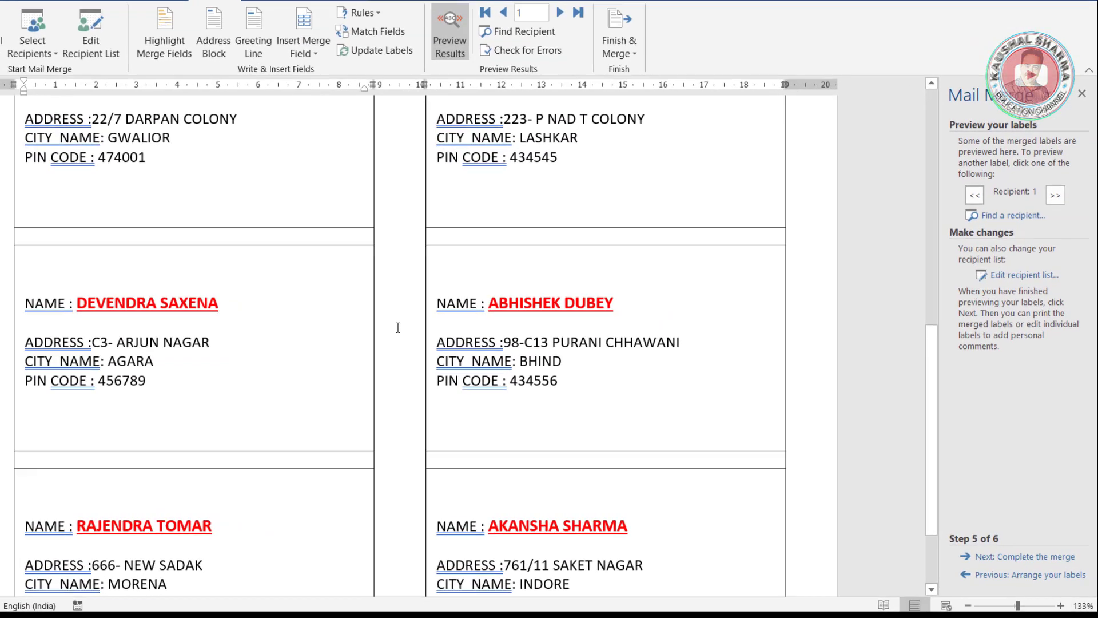
scroll(479, 350, down, 2)
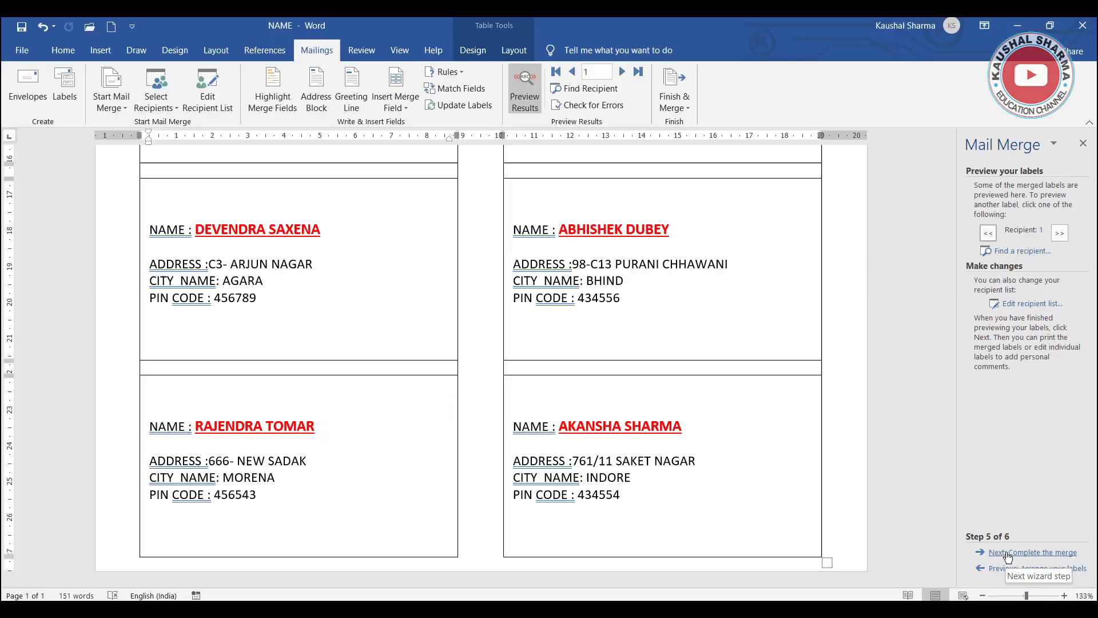
Advance the Mail Merge wizard to Step 6, Complete the merge.
click(989, 565)
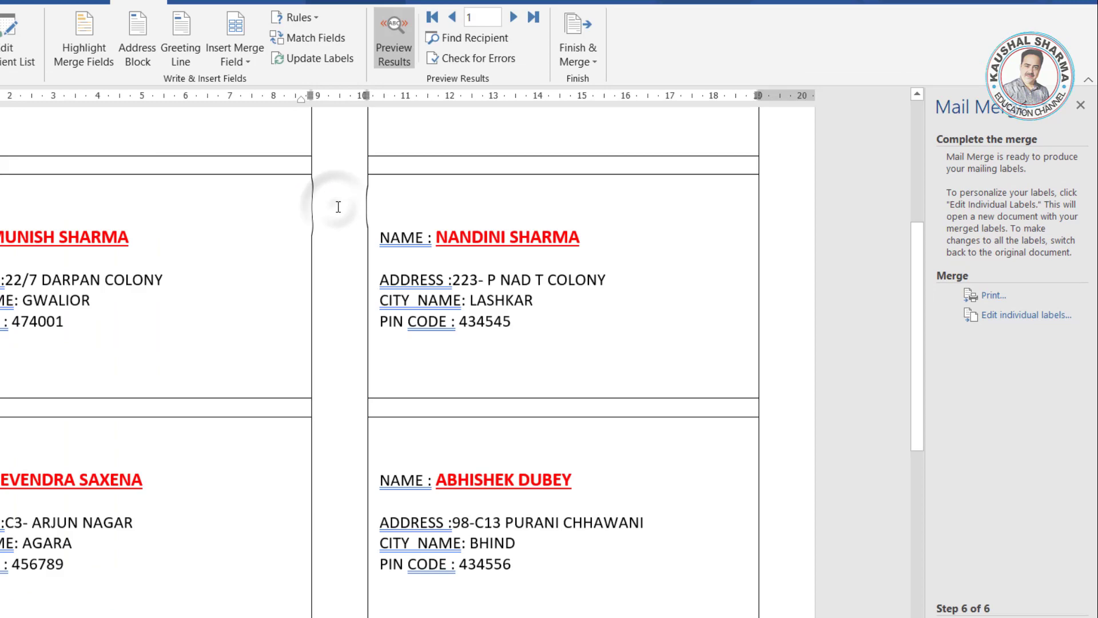
scroll(480, 226, up, 8)
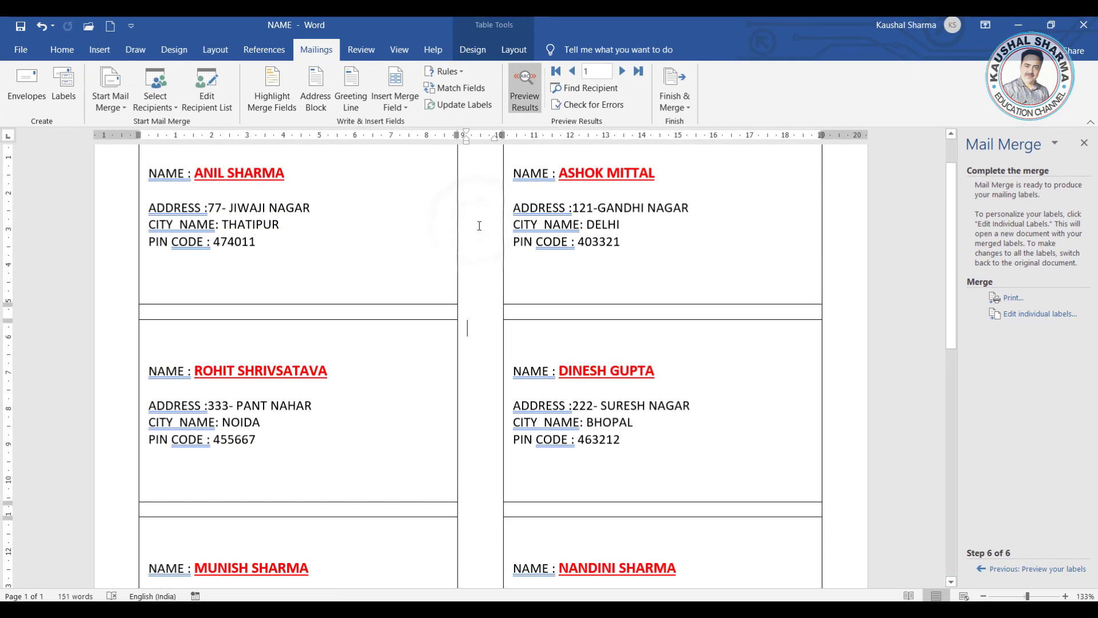
scroll(479, 225, up, 2)
scroll(479, 225, up, 1)
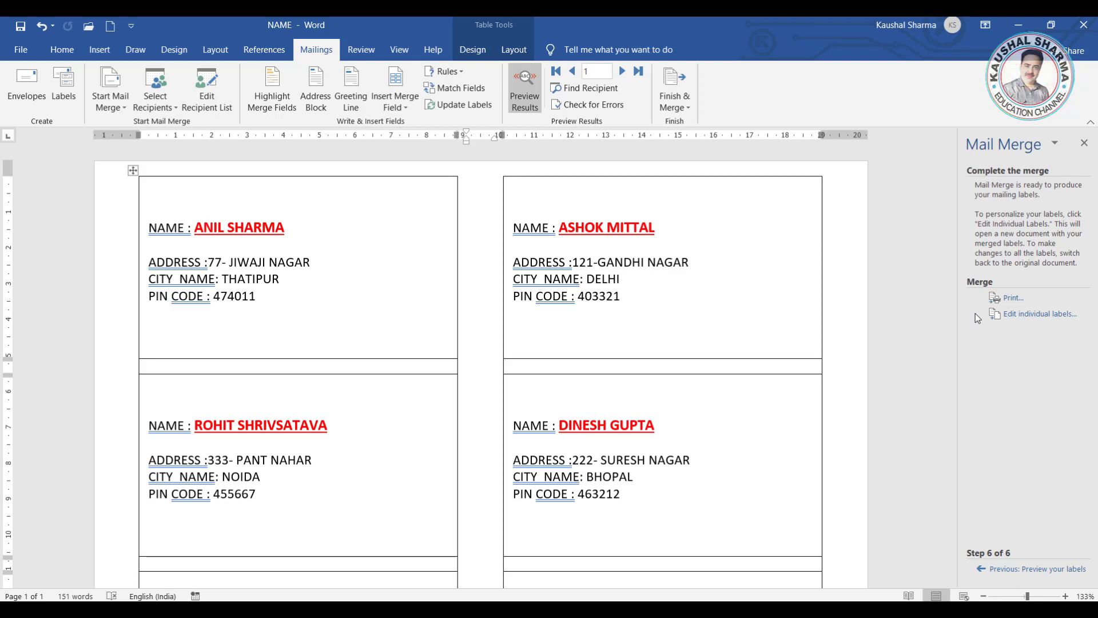
Merge the recipient records into a new Labels1 document via Edit individual labels.
click(1030, 314)
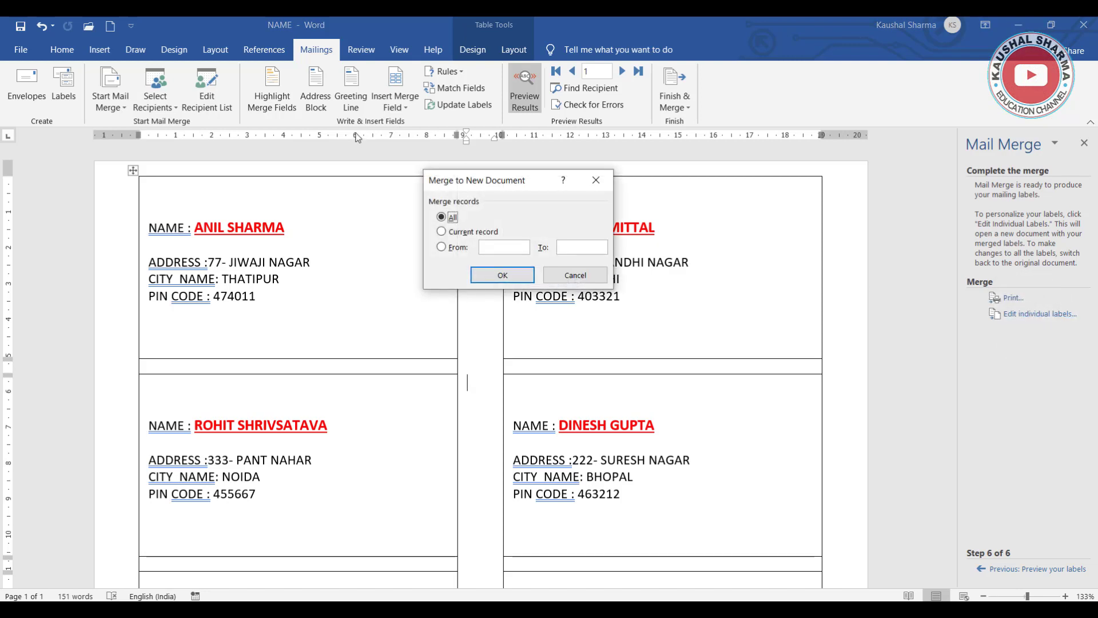
drag(488, 184, 488, 209)
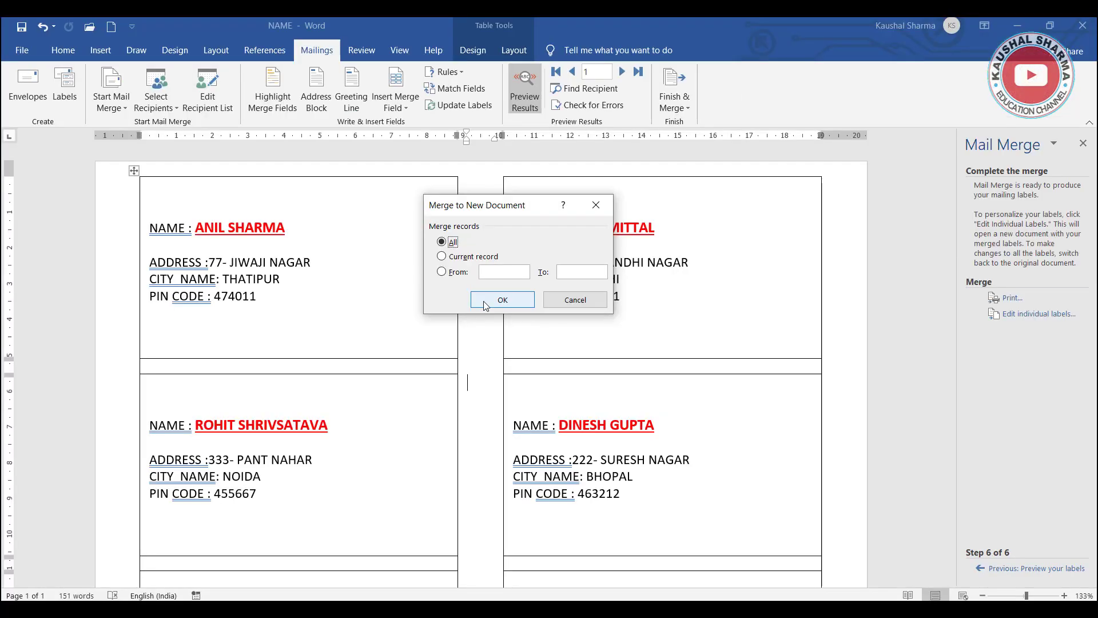
click(452, 257)
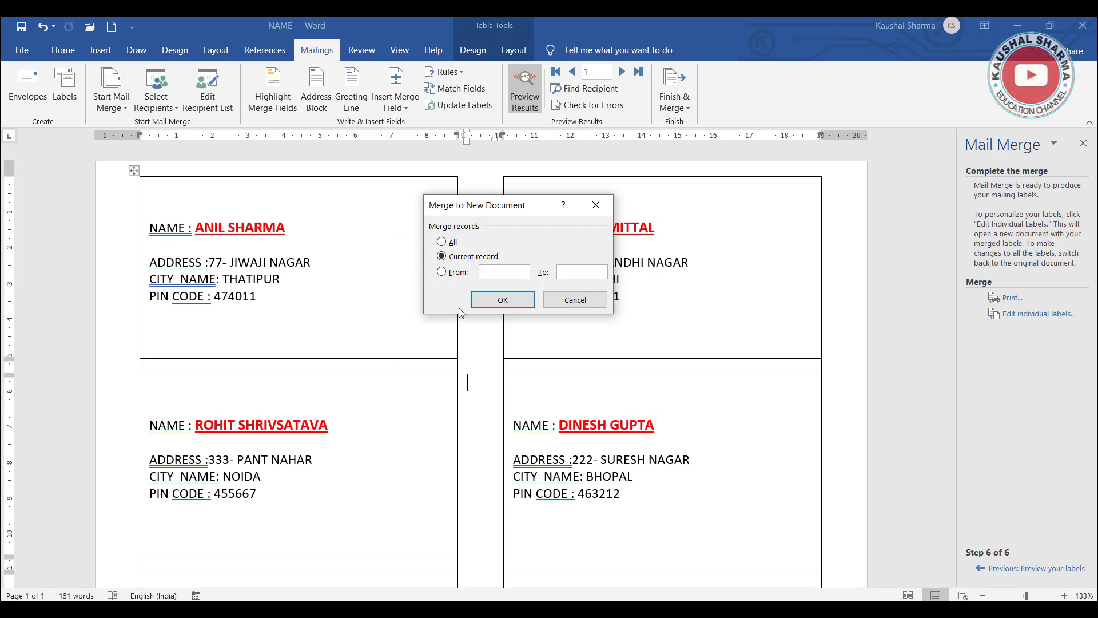
click(443, 273)
click(481, 277)
text(1)
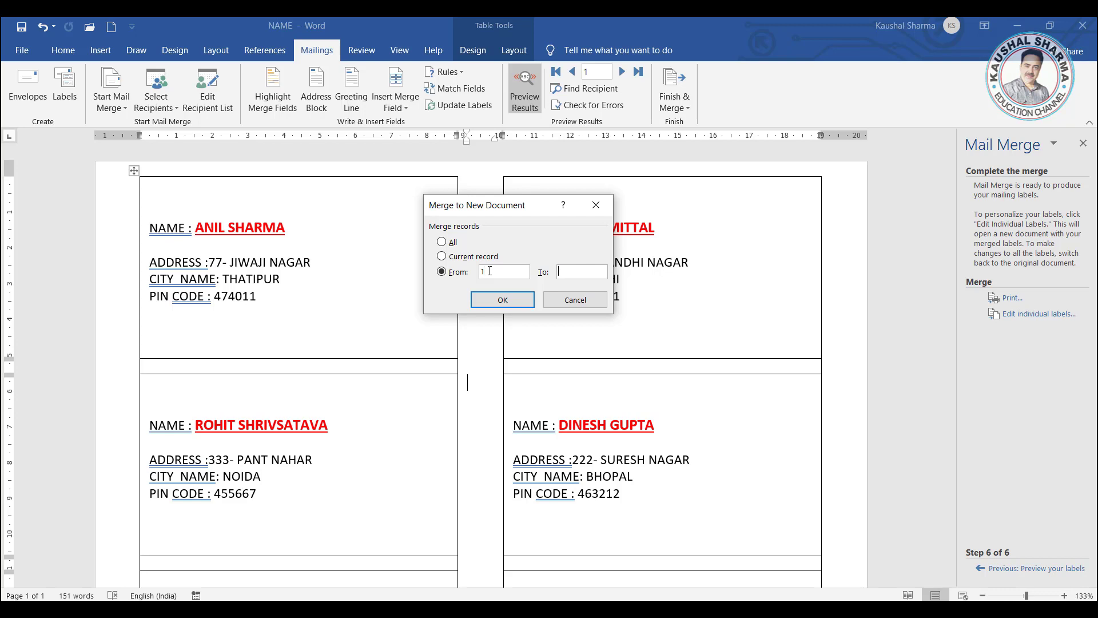
text(5)
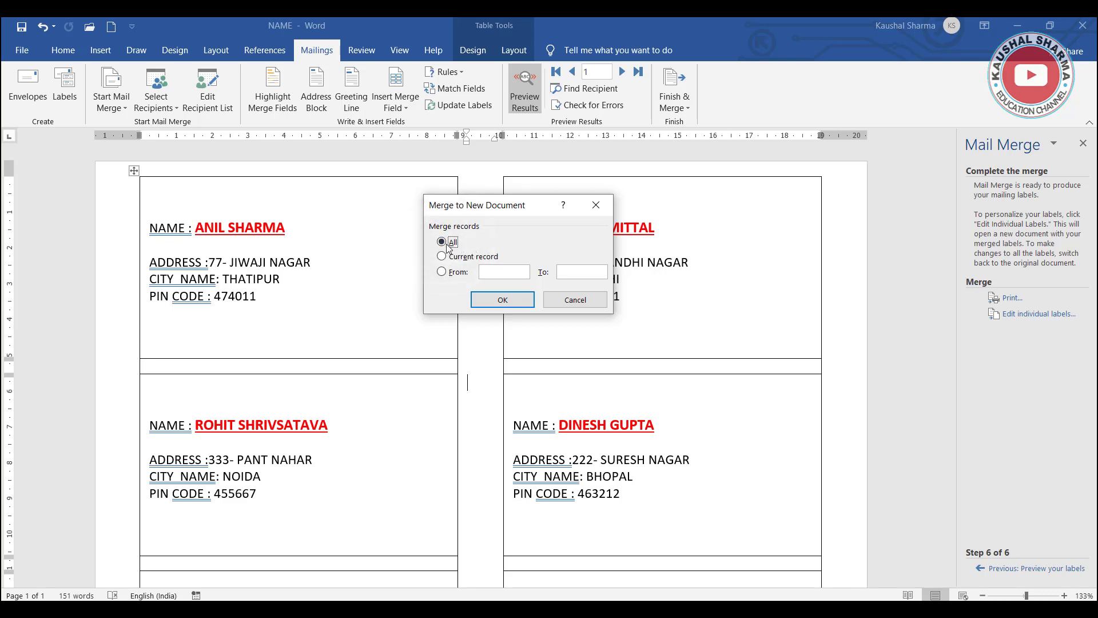
click(500, 300)
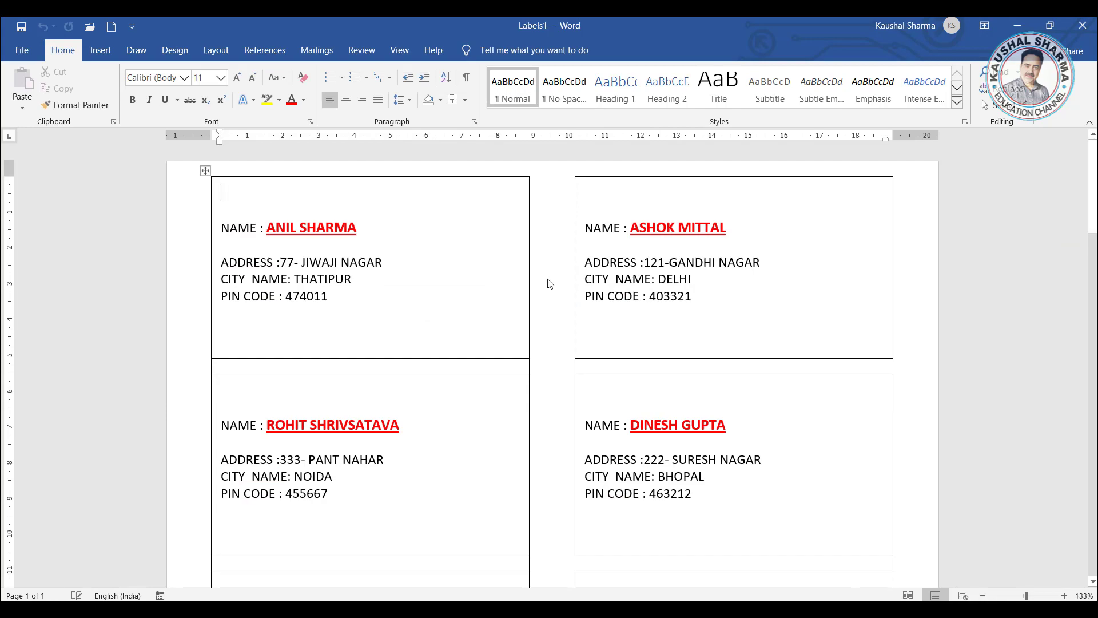
Review the merged labels in Labels1, hiding the white space between pages.
scroll(550, 280, down, 2)
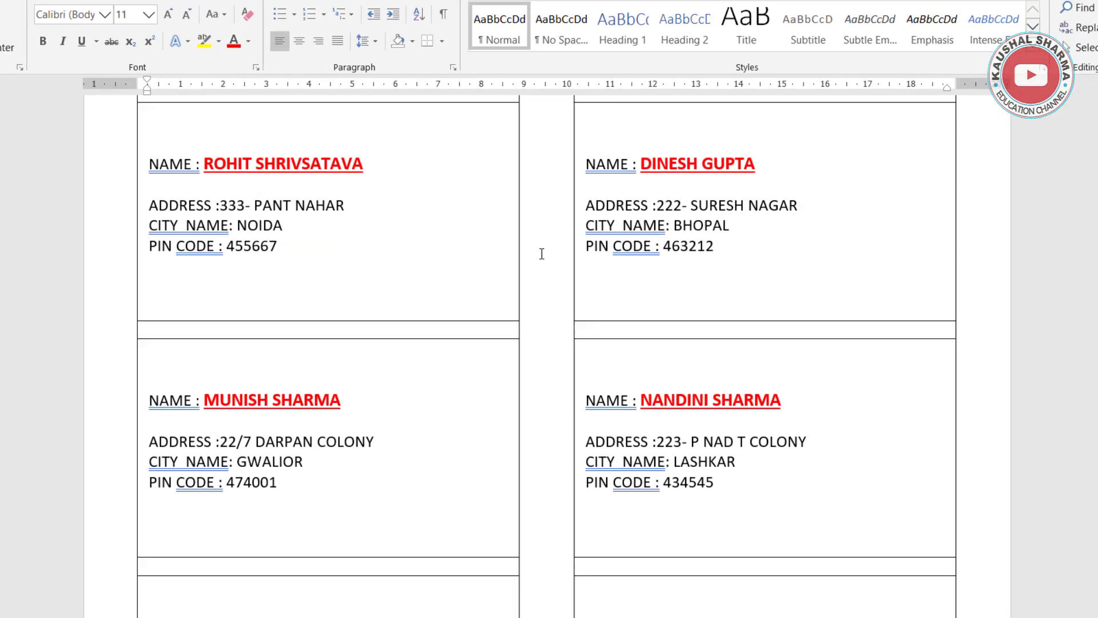
scroll(542, 254, down, 2)
scroll(541, 260, down, 3)
scroll(538, 272, down, 2)
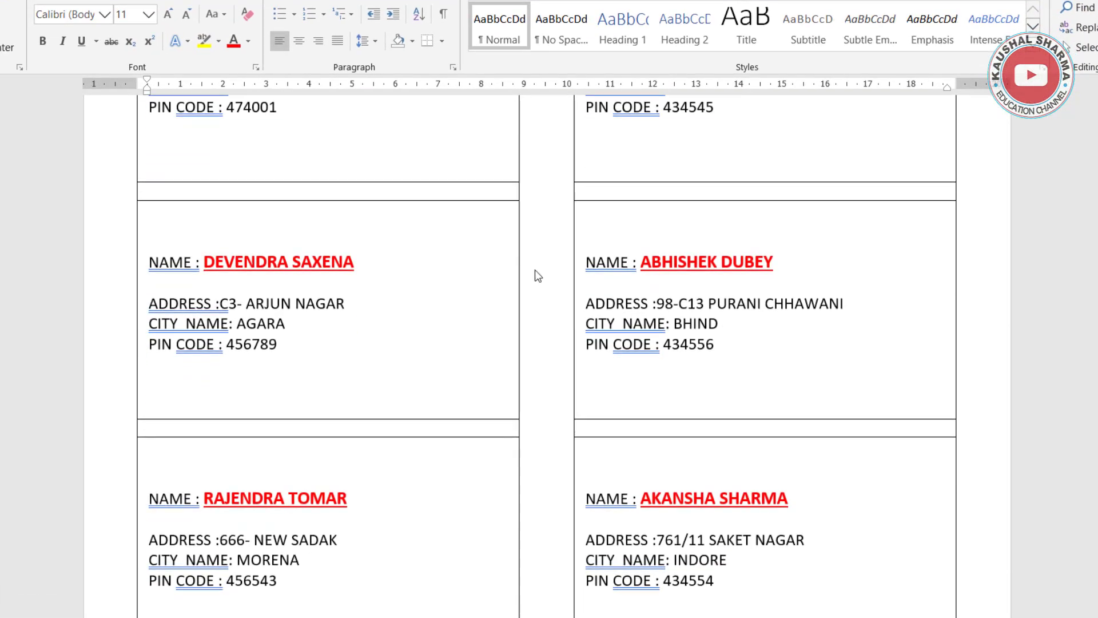
scroll(535, 269, down, 5)
scroll(534, 269, down, 1)
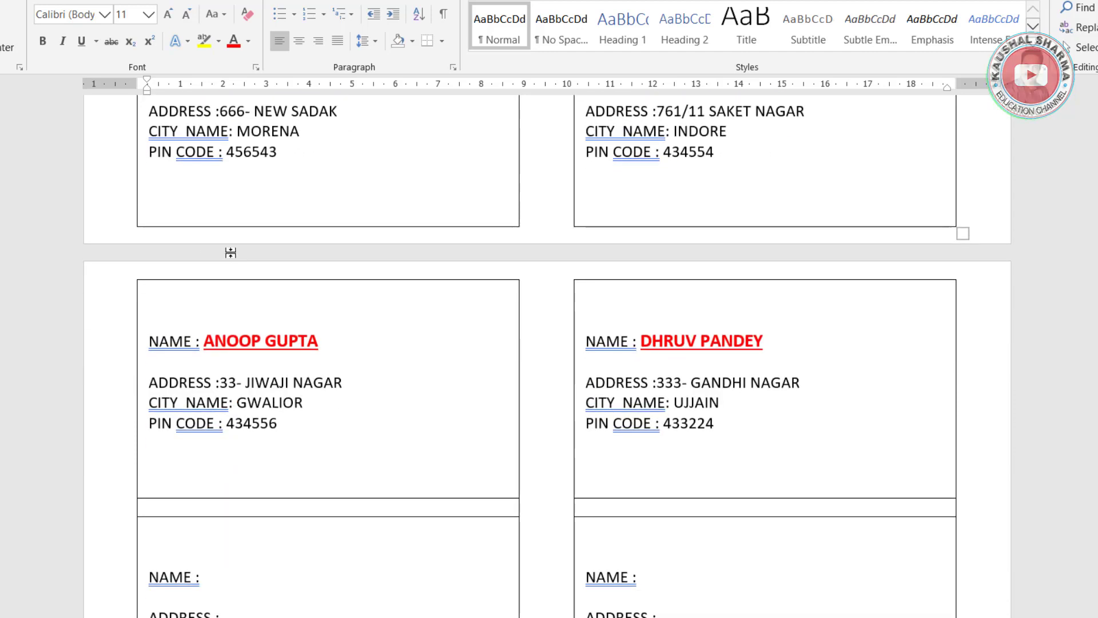
scroll(406, 317, down, 3)
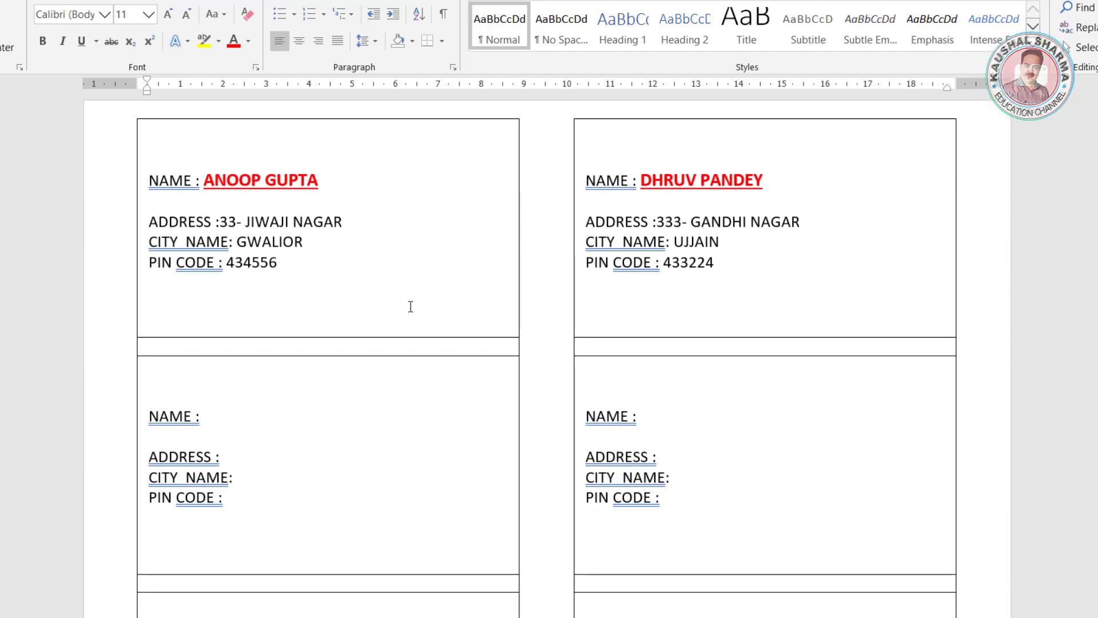
scroll(410, 307, down, 2)
scroll(410, 307, up, 3)
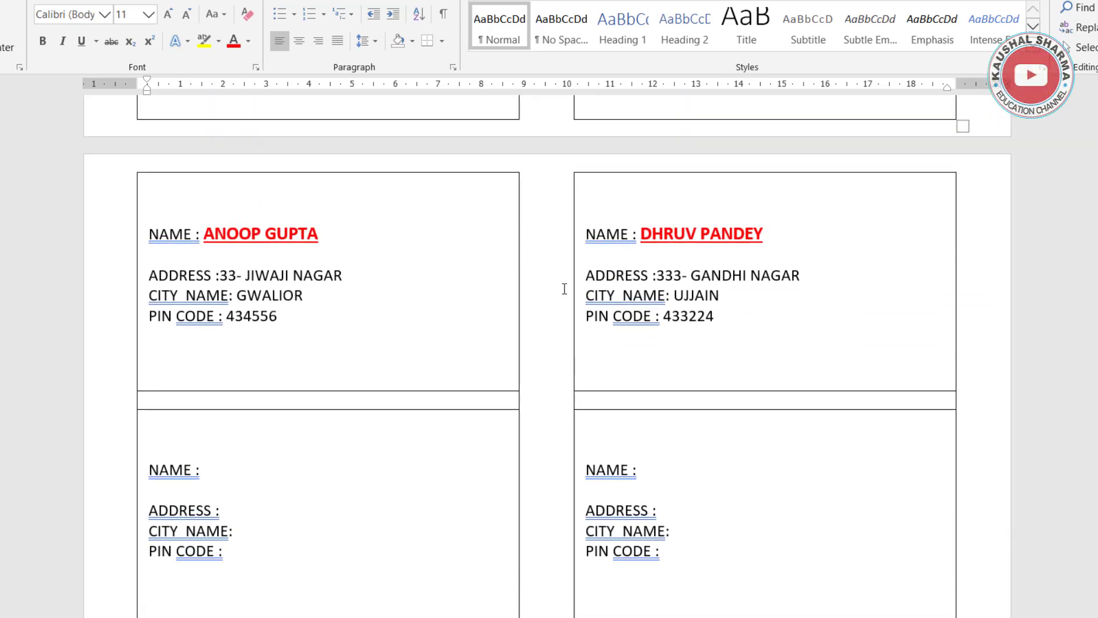
scroll(565, 289, up, 3)
scroll(564, 289, up, 4)
scroll(564, 289, up, 6)
scroll(564, 289, up, 4)
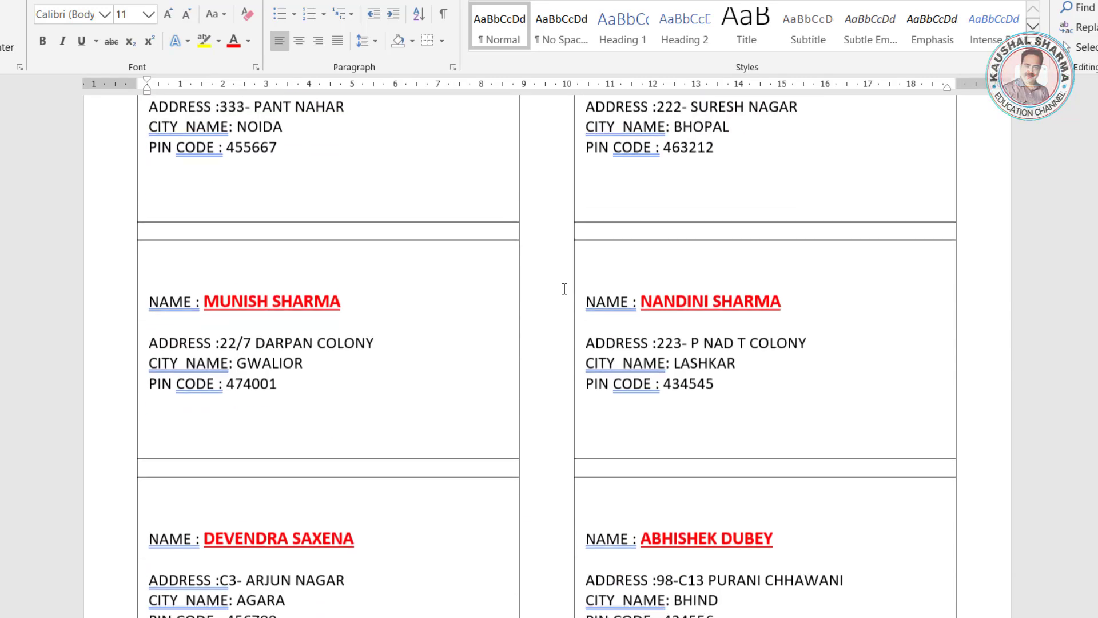
scroll(564, 289, up, 2)
scroll(565, 289, up, 3)
scroll(564, 289, up, 1)
scroll(564, 289, down, 5)
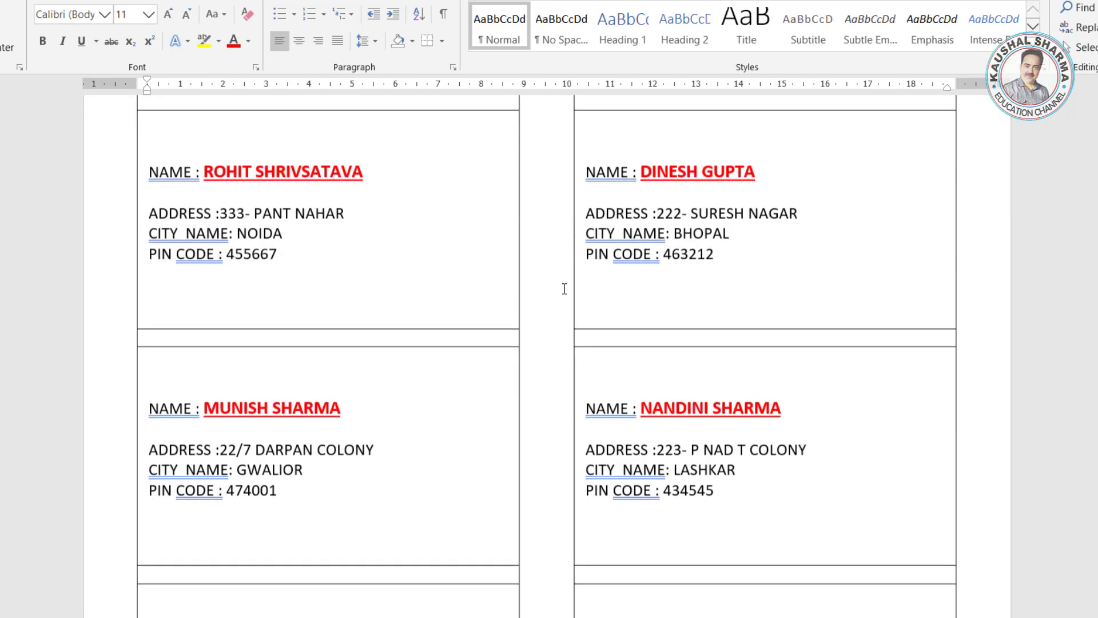
scroll(564, 289, down, 6)
scroll(561, 312, down, 7)
scroll(559, 250, down, 6)
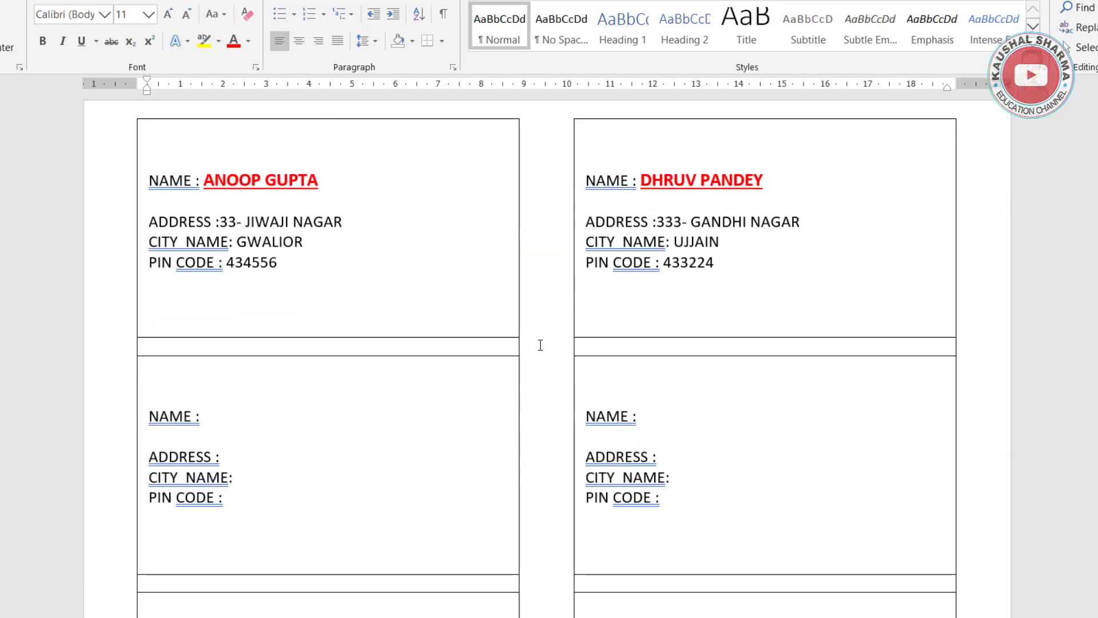
scroll(538, 316, down, 5)
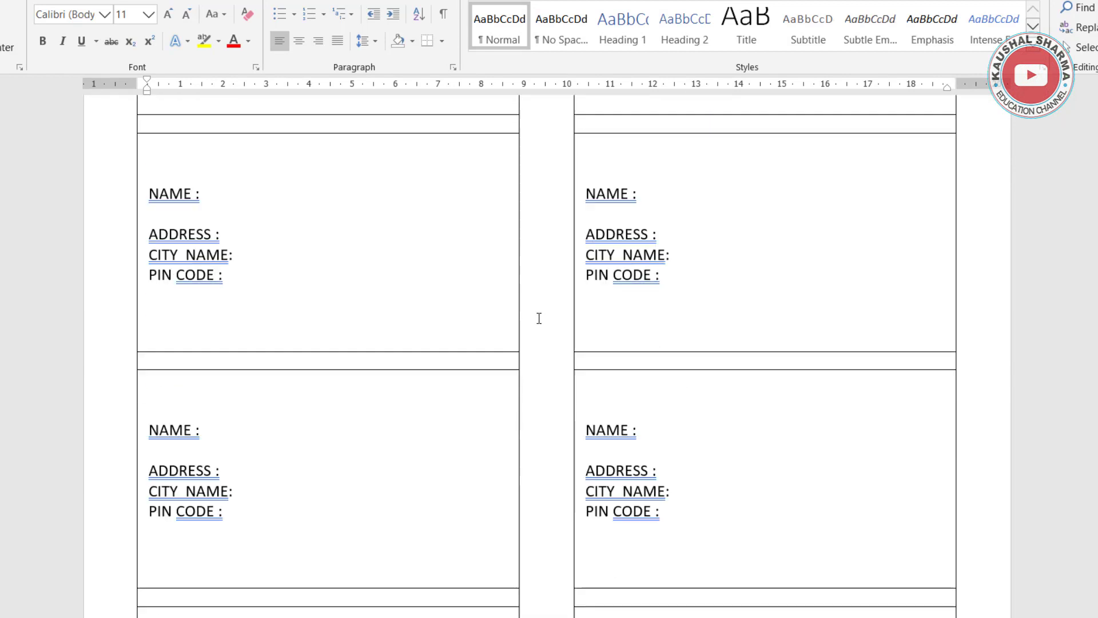
scroll(539, 315, down, 2)
scroll(539, 318, down, 3)
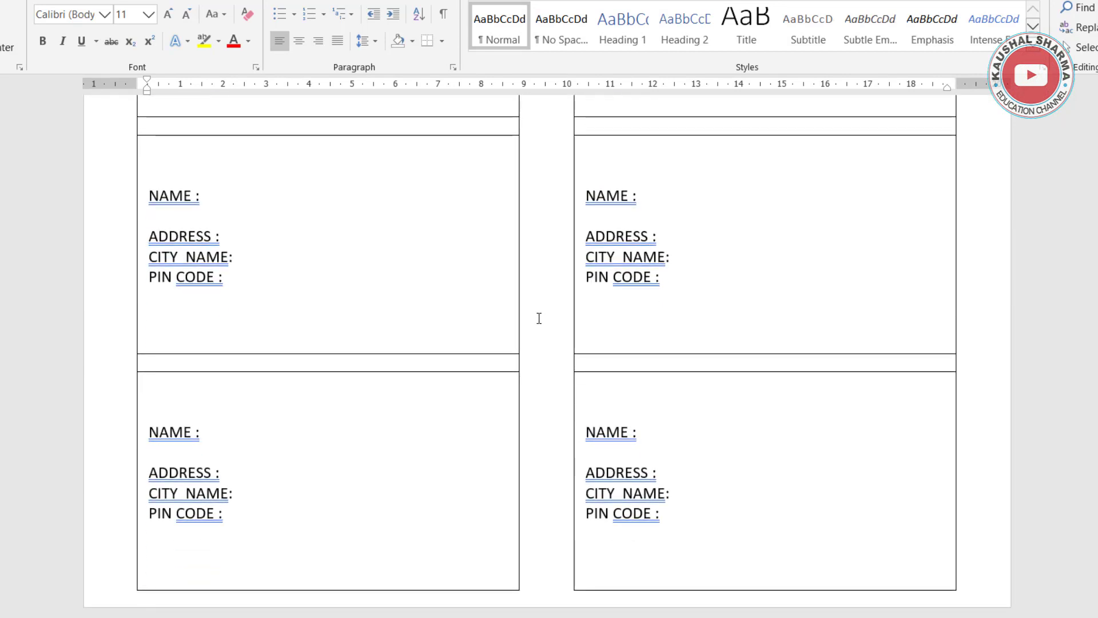
scroll(539, 318, down, 3)
scroll(539, 318, down, 2)
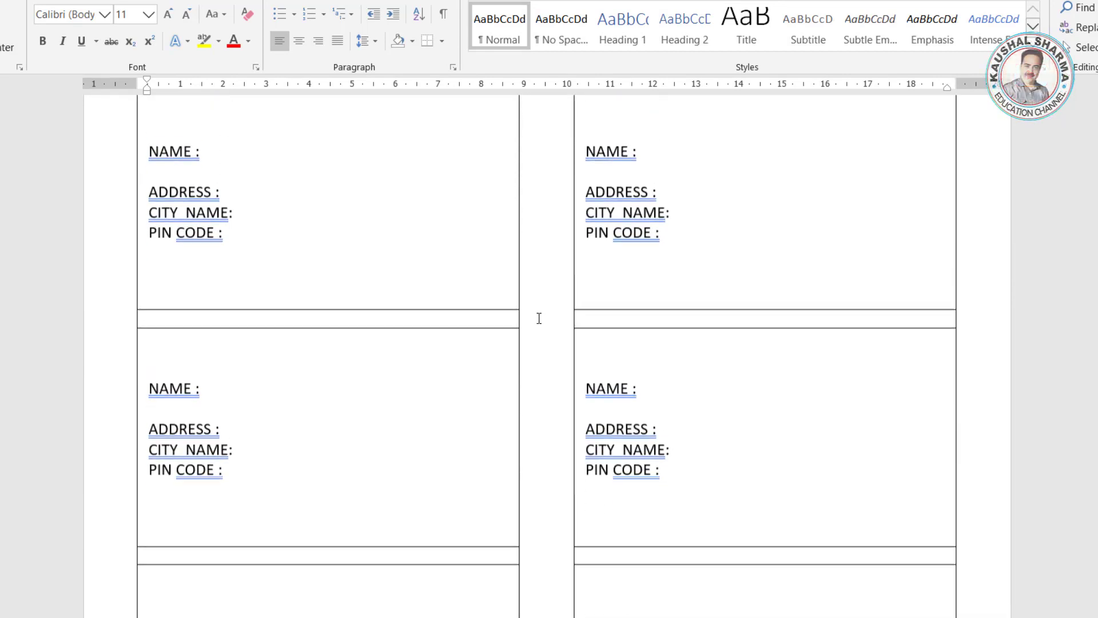
scroll(539, 318, down, 1)
scroll(539, 318, down, 2)
scroll(539, 318, up, 3)
scroll(539, 318, up, 3)
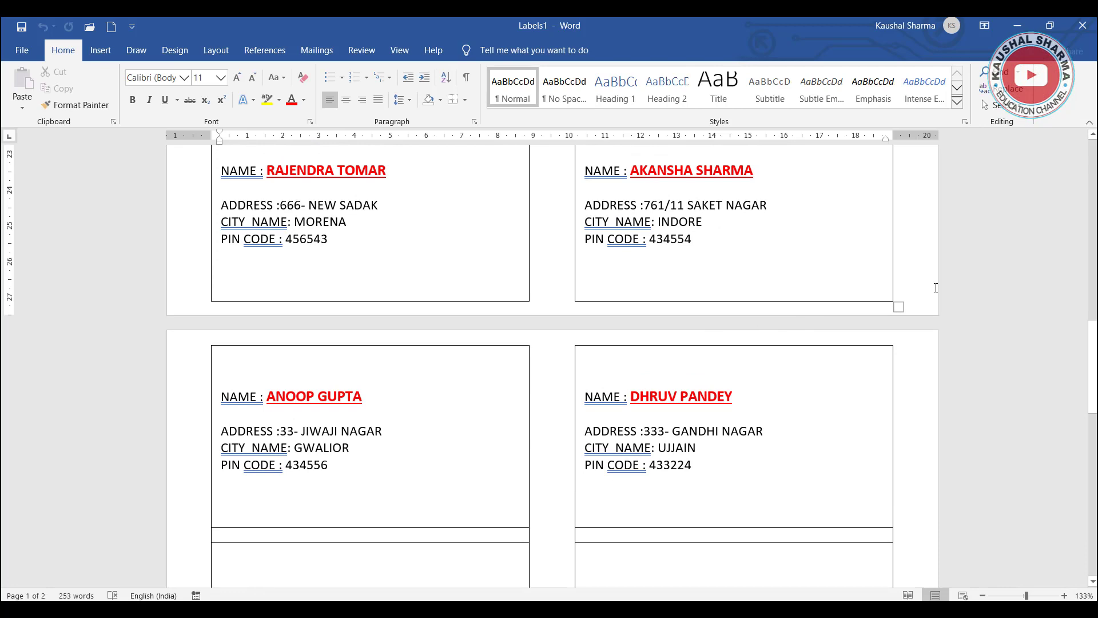
double_click(893, 294)
scroll(893, 294, up, 2)
scroll(892, 294, up, 2)
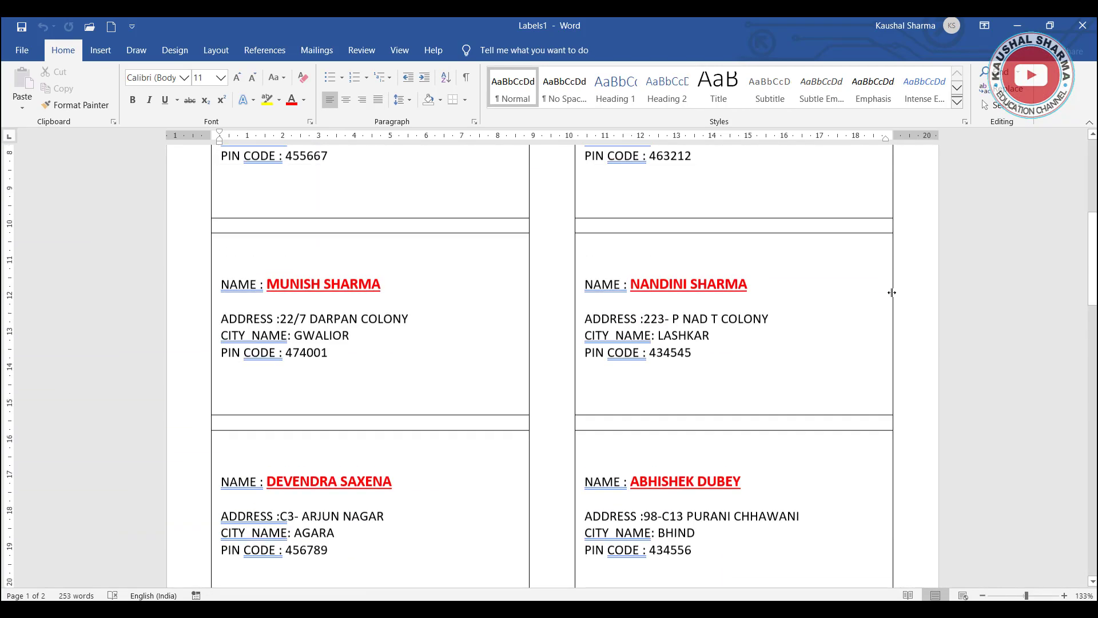
scroll(892, 294, up, 2)
scroll(892, 293, up, 3)
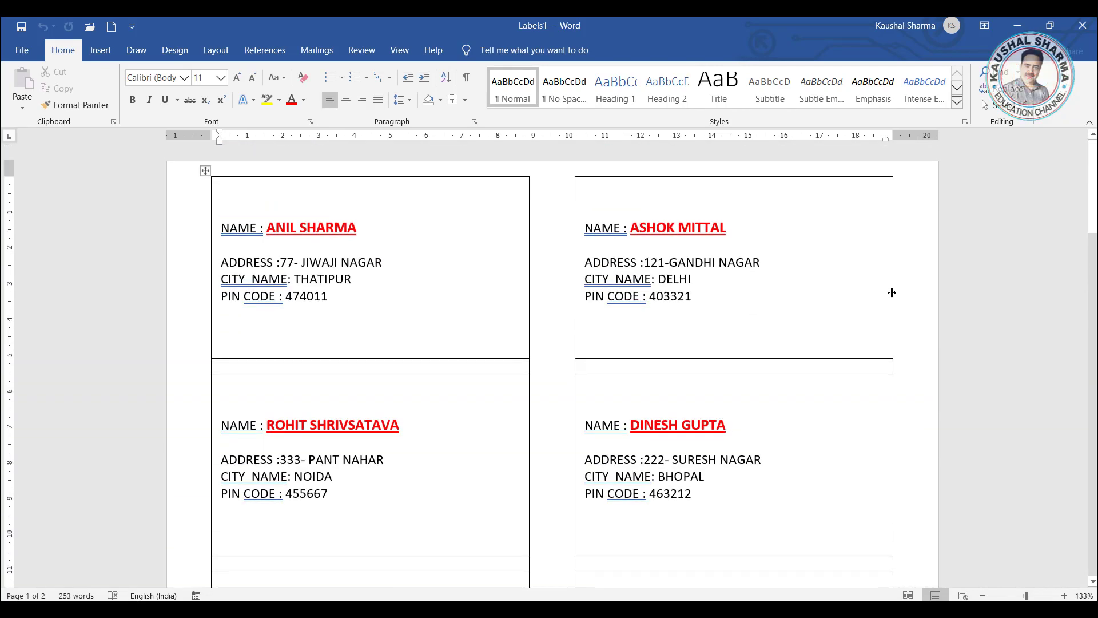